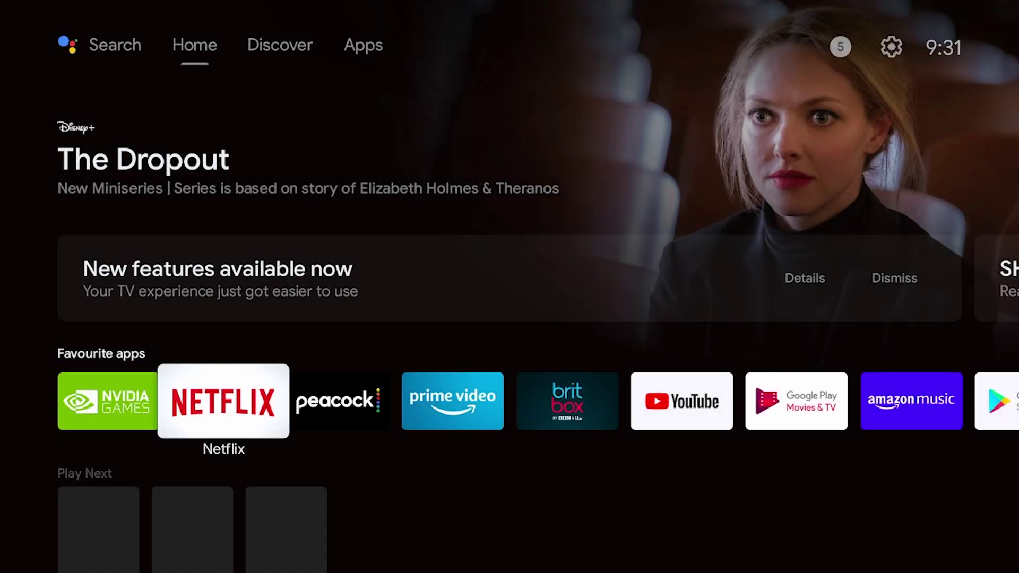
{"action": "key", "text": "Right"}
{"action": "key", "text": "Right"}
{"action": "key", "text": "Right"}
{"action": "key", "text": "Right"}
{"action": "key", "text": "Right"}
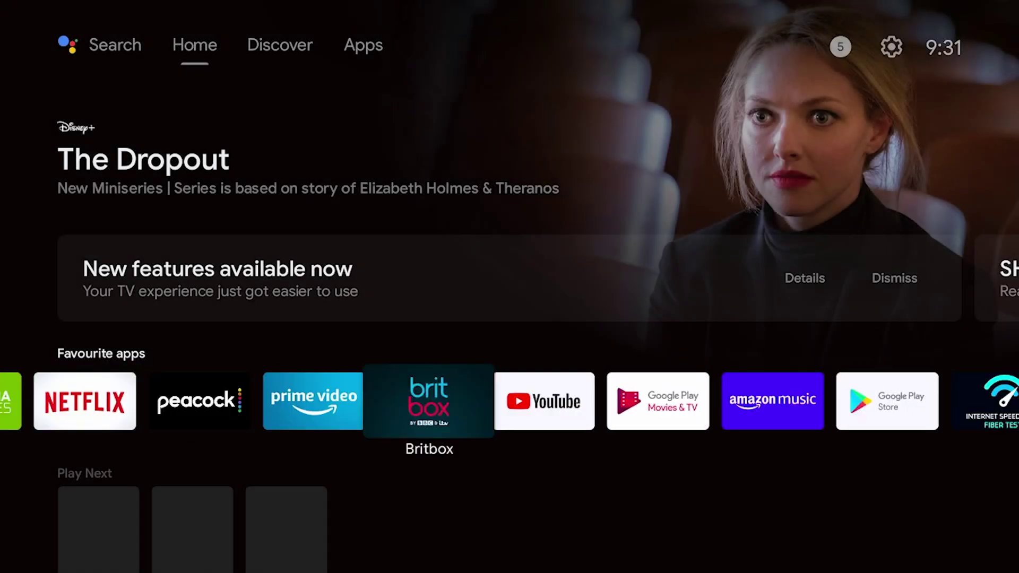
Browse the Home screen rows, then return focus to the first favourite app, NVIDIA Games.
{"action": "key", "text": "Up"}
{"action": "key", "text": "Up"}
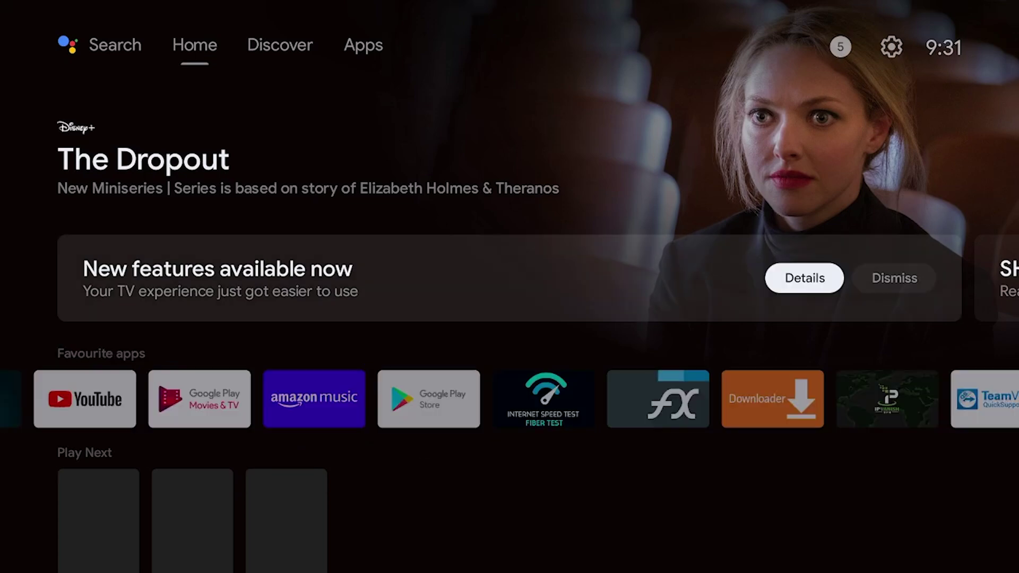
{"action": "key", "text": "Down"}
{"action": "key", "text": "Down"}
{"action": "key", "text": "Down"}
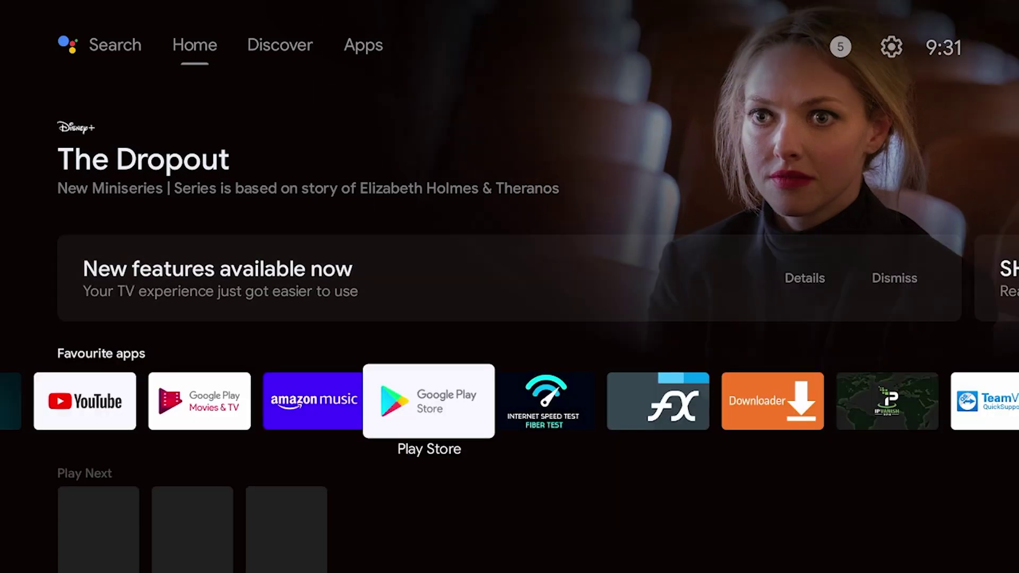
{"action": "key", "text": "Up"}
{"action": "key", "text": "Left"}
{"action": "key", "text": "Left"}
{"action": "key", "text": "Left"}
{"action": "key", "text": "Left"}
{"action": "key", "text": "Left"}
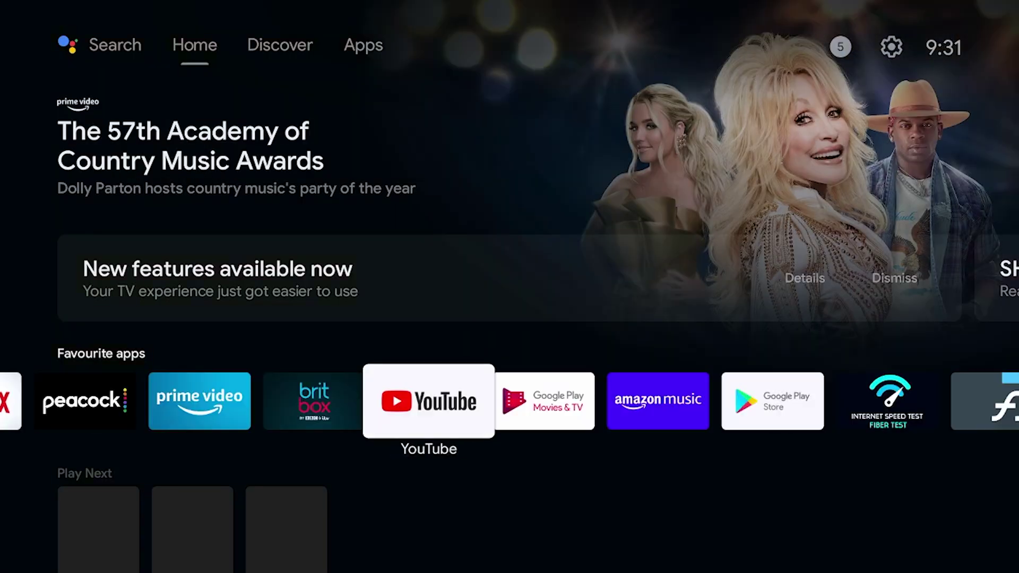
{"action": "key", "text": "Left"}
{"action": "key", "text": "Left"}
{"action": "key", "text": "Left"}
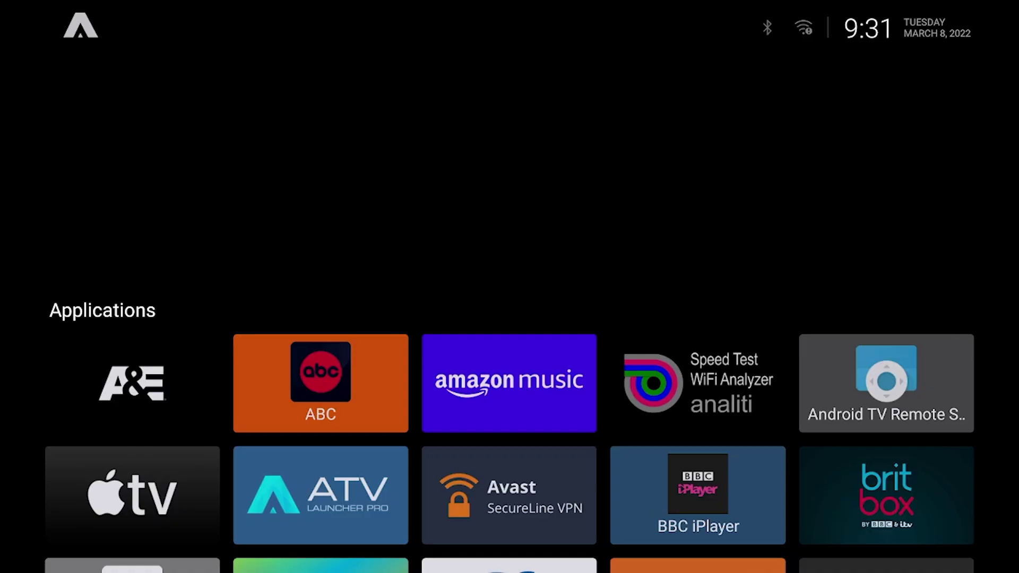
Browse the Applications grid, scrolling down through the installed apps and back up.
{"action": "key", "text": "Down"}
{"action": "key", "text": "Down"}
{"action": "key", "text": "Down"}
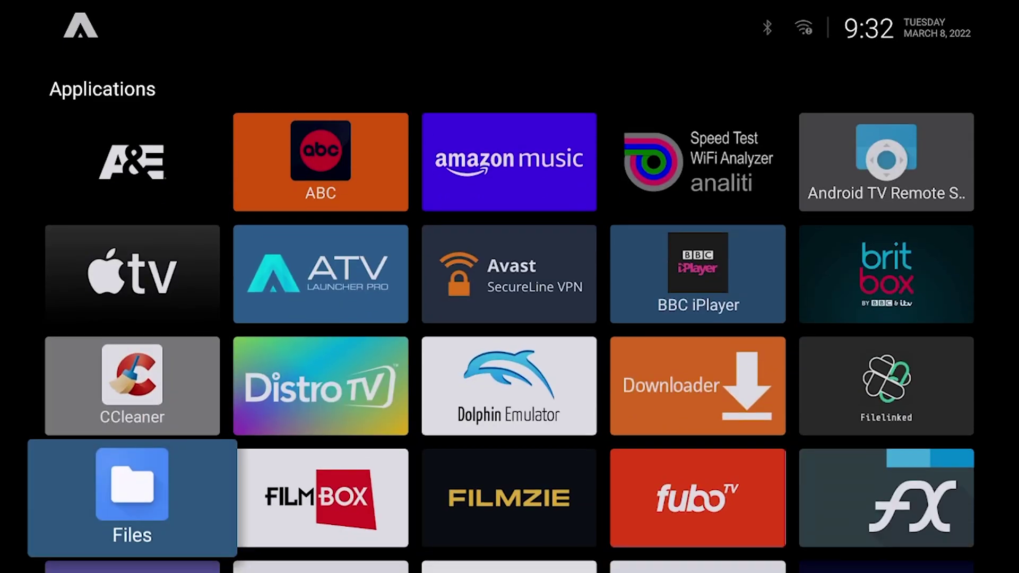
{"action": "key", "text": "Up"}
{"action": "key", "text": "Up"}
{"action": "key", "text": "Up"}
{"action": "key", "text": "Right"}
{"action": "key", "text": "Right"}
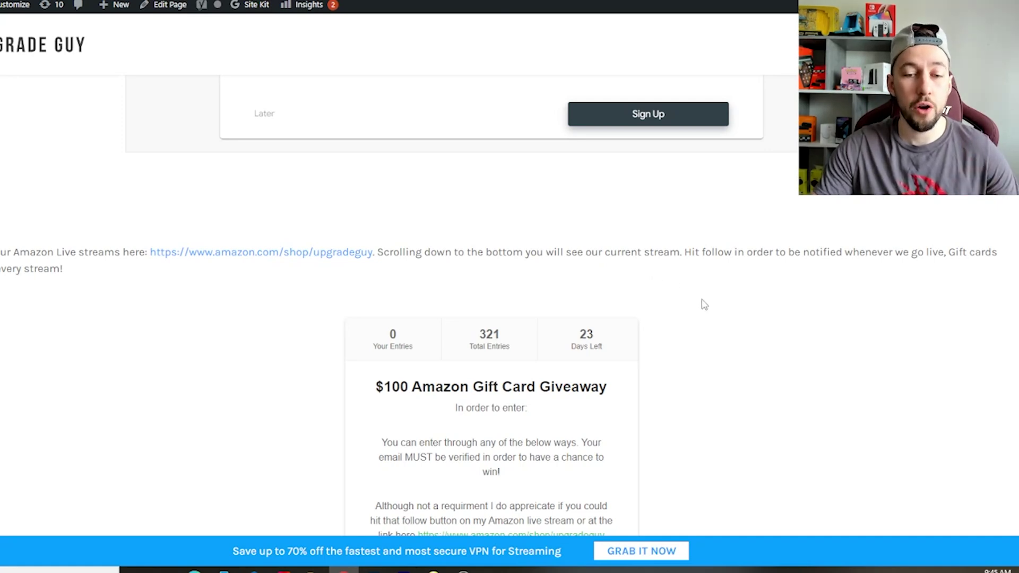
{"action": "scroll", "coordinate": [704, 304], "scroll_direction": "down", "scroll_amount": 1}
{"action": "scroll", "coordinate": [702, 305], "scroll_direction": "down", "scroll_amount": 1}
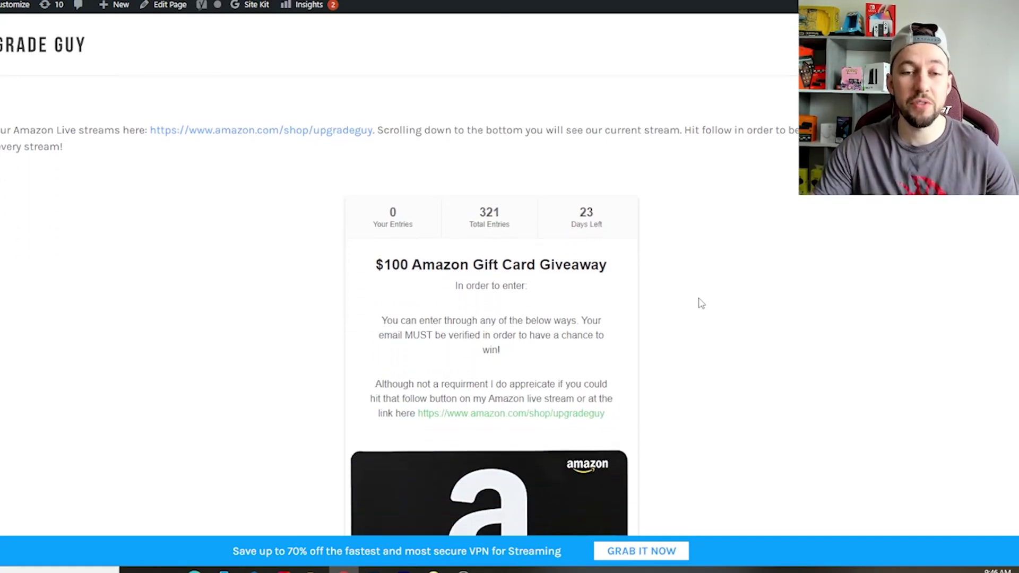
{"action": "scroll", "coordinate": [689, 303], "scroll_direction": "down", "scroll_amount": 2}
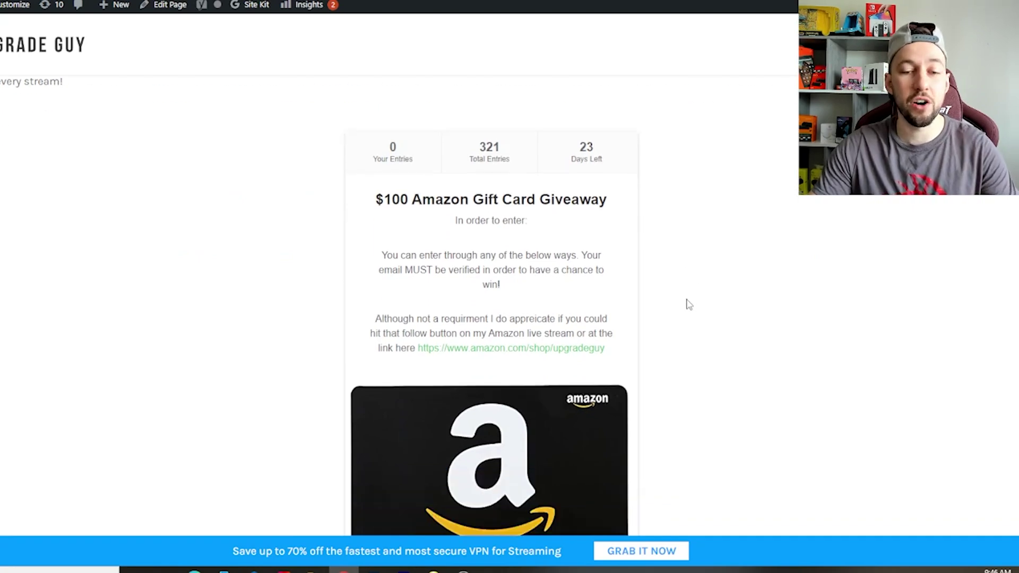
{"action": "scroll", "coordinate": [695, 355], "scroll_direction": "up", "scroll_amount": 1}
{"action": "scroll", "coordinate": [554, 411], "scroll_direction": "down", "scroll_amount": 6}
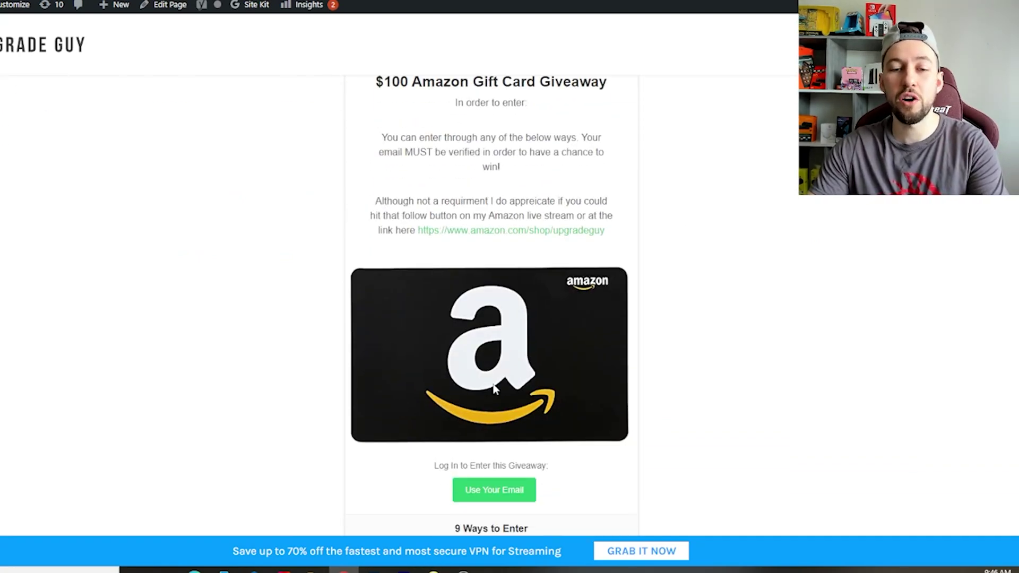
{"action": "scroll", "coordinate": [555, 415], "scroll_direction": "down", "scroll_amount": 4}
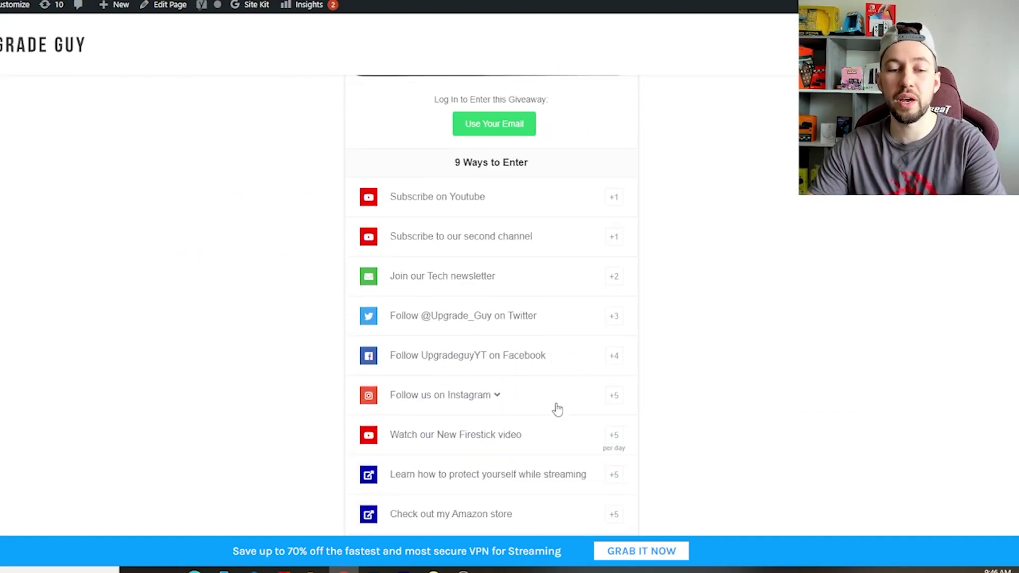
{"action": "scroll", "coordinate": [557, 412], "scroll_direction": "up", "scroll_amount": 2}
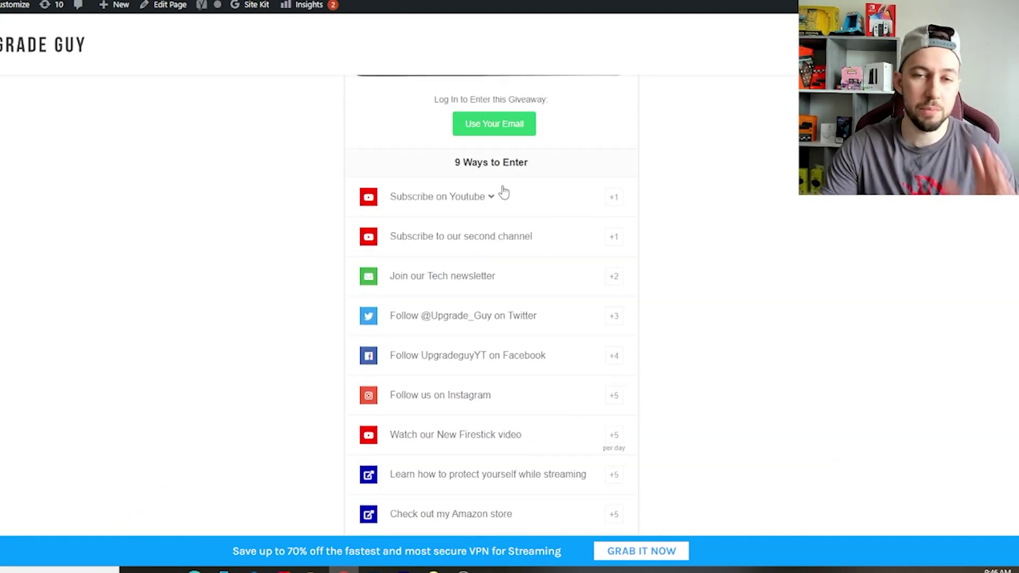
{"action": "scroll", "coordinate": [533, 230], "scroll_direction": "up", "scroll_amount": 9}
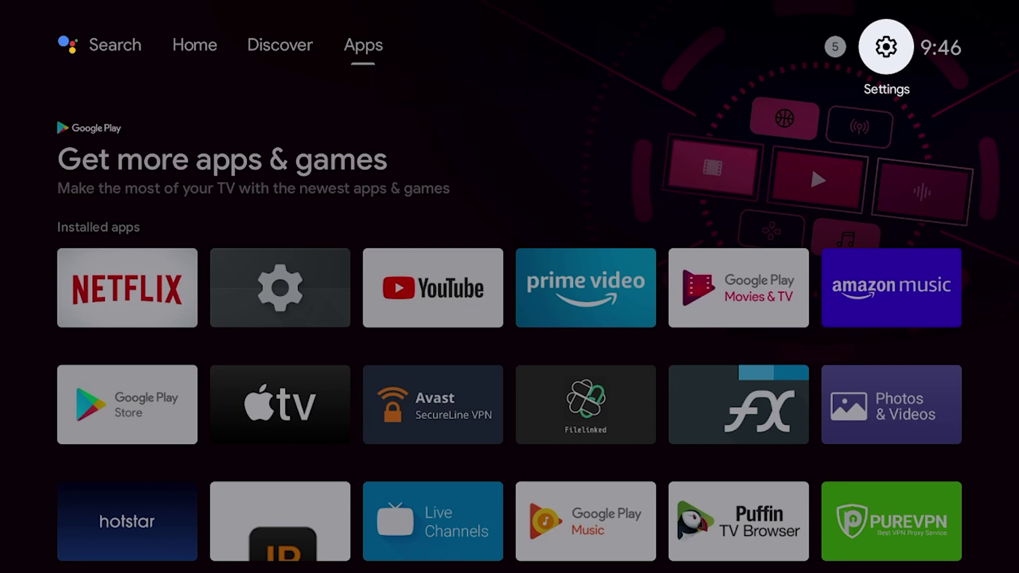
Return to the Home screen and move along Favourite apps past YouTube to Play Store.
{"action": "key", "text": "Home"}
{"action": "key", "text": "Left"}
{"action": "key", "text": "Down"}
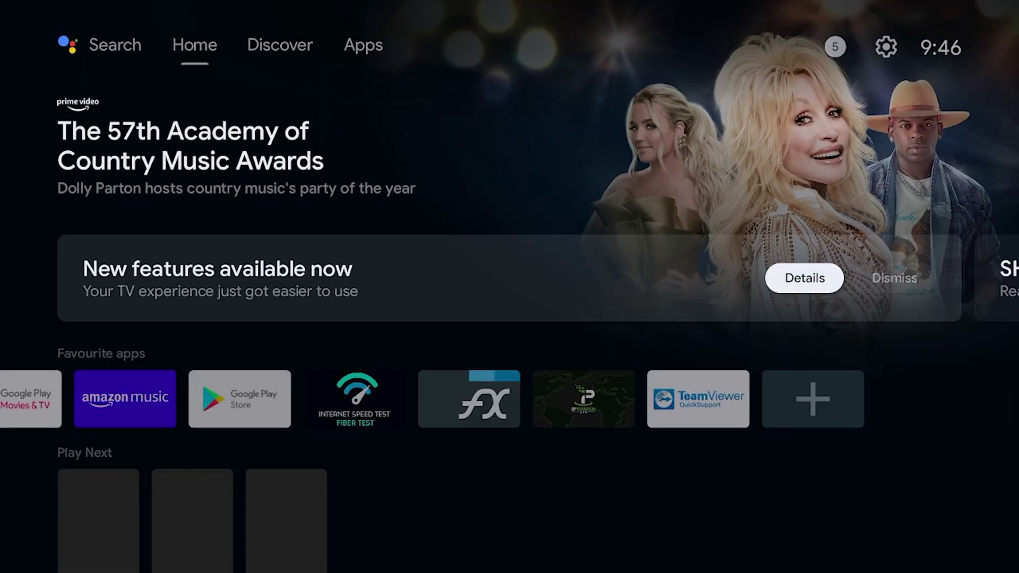
{"action": "key", "text": "Down"}
{"action": "key", "text": "Left"}
{"action": "key", "text": "Left"}
{"action": "key", "text": "Left"}
{"action": "key", "text": "Left"}
{"action": "key", "text": "Left"}
{"action": "key", "text": "Left"}
{"action": "key", "text": "Left"}
{"action": "key", "text": "Left"}
{"action": "key", "text": "Left"}
{"action": "key", "text": "Left"}
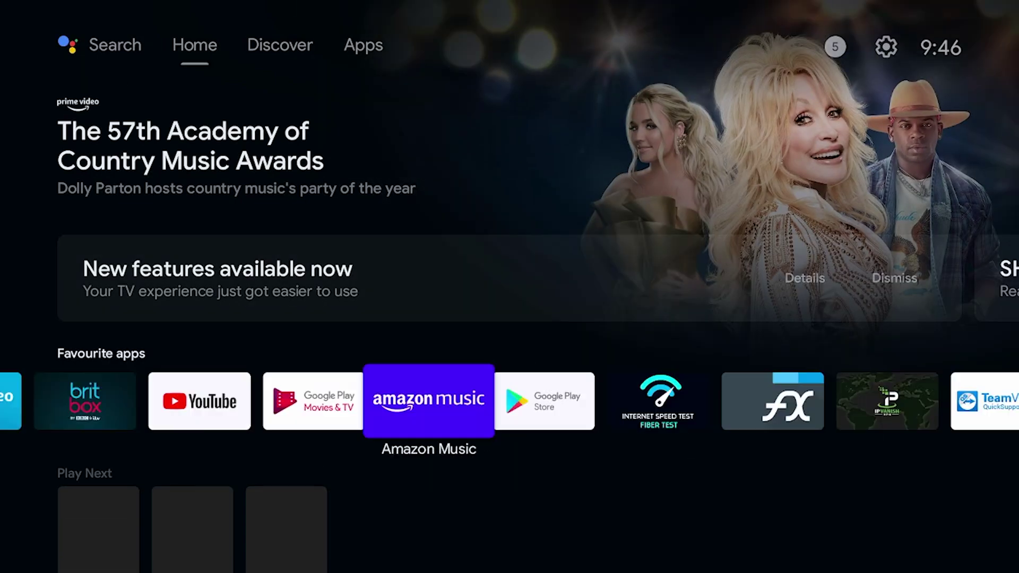
{"action": "key", "text": "Left"}
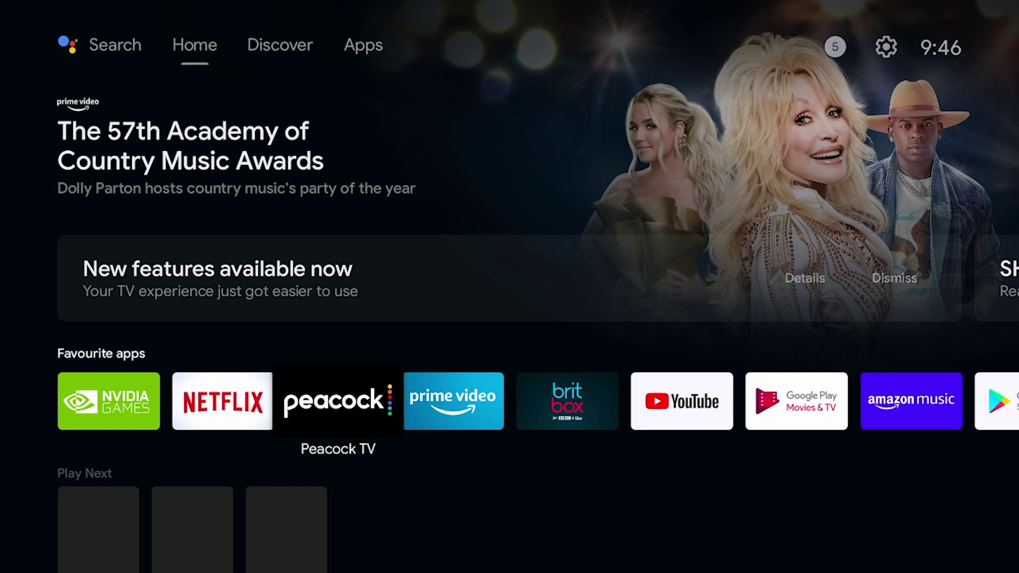
{"action": "key", "text": "Right"}
{"action": "key", "text": "Right"}
{"action": "key", "text": "Right"}
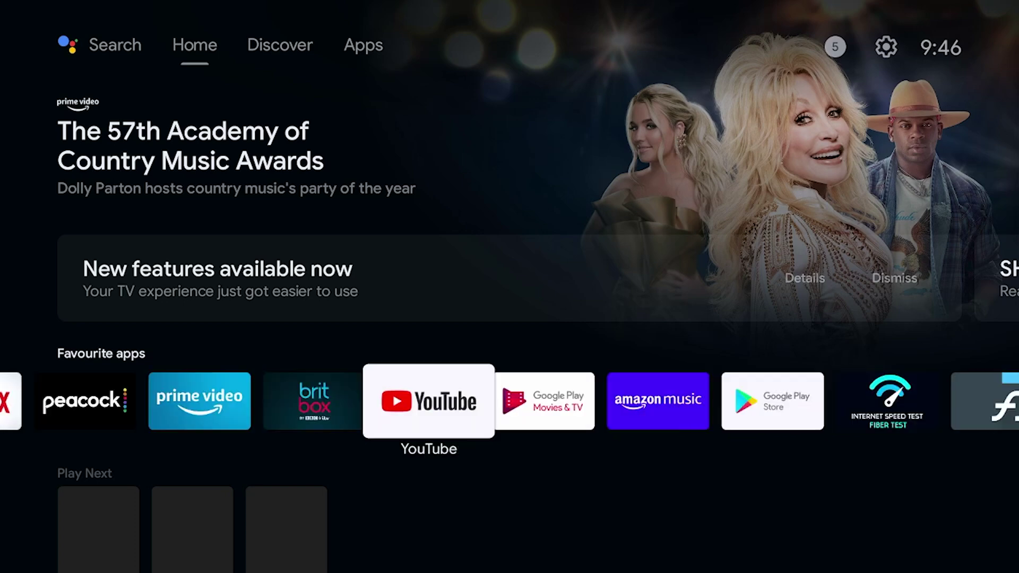
{"action": "key", "text": "Right"}
{"action": "key", "text": "Right"}
{"action": "key", "text": "Right"}
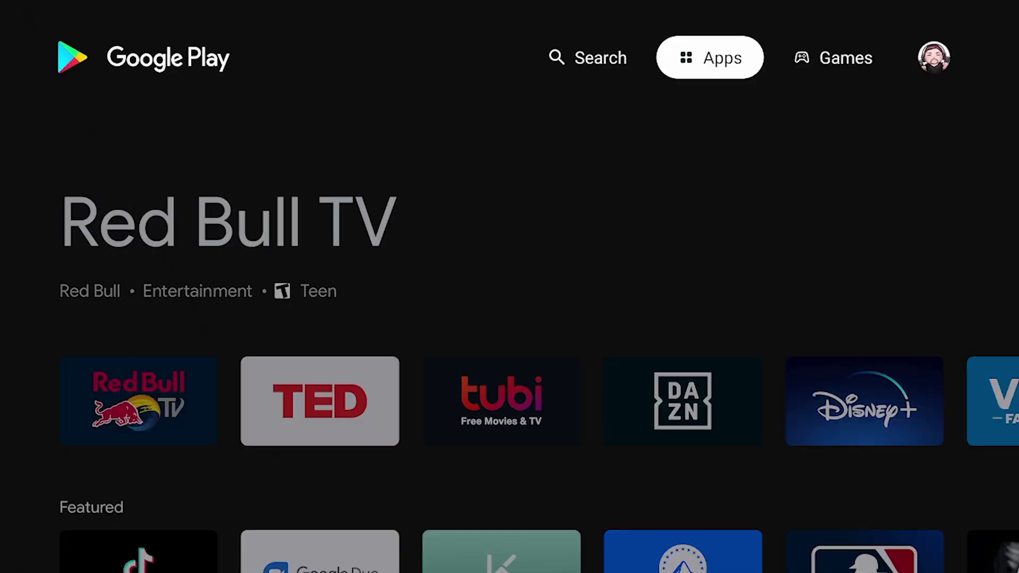
Search the Play Store by entering 'do' on the on-screen keyboard.
{"action": "key", "text": "Left"}
{"action": "key", "text": "Down"}
{"action": "key", "text": "Right"}
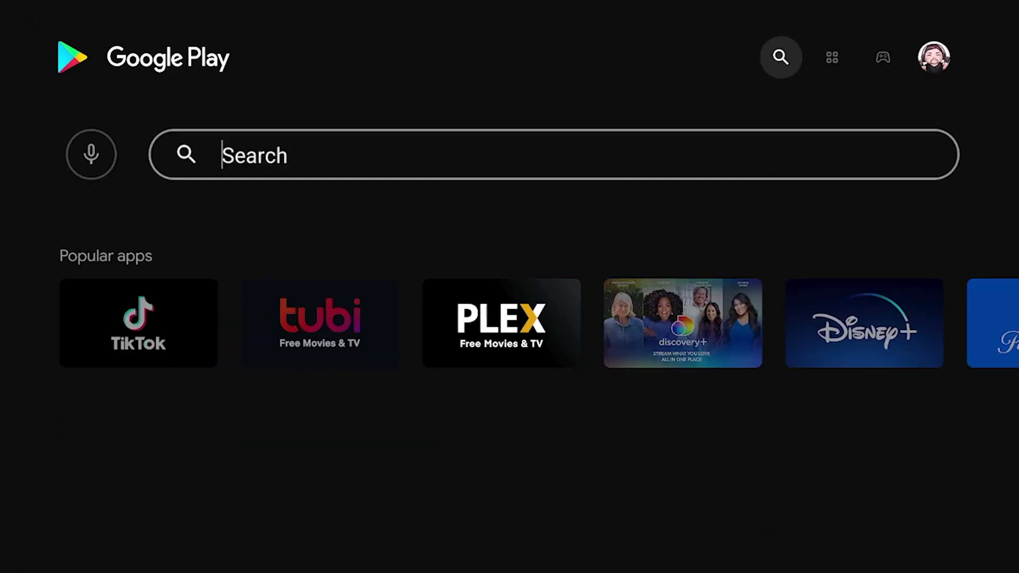
{"action": "key", "text": "Return"}
{"action": "key", "text": "Down"}
{"action": "key", "text": "Right"}
{"action": "key", "text": "Right"}
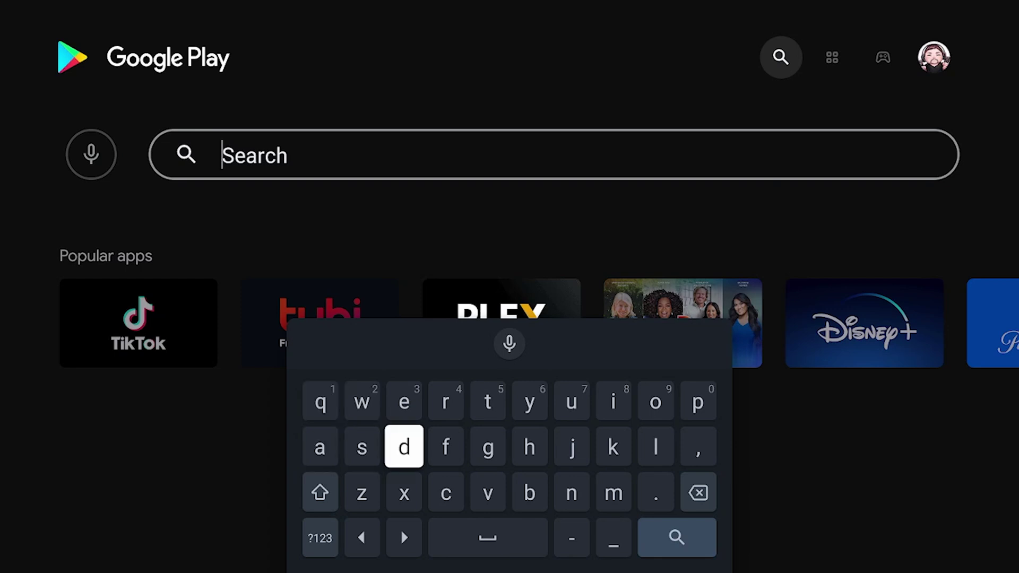
{"action": "key", "text": "Return"}
{"action": "key", "text": "Right"}
{"action": "key", "text": "Right"}
{"action": "key", "text": "Right"}
{"action": "key", "text": "Right"}
{"action": "key", "text": "Right"}
{"action": "key", "text": "Right"}
{"action": "key", "text": "Up"}
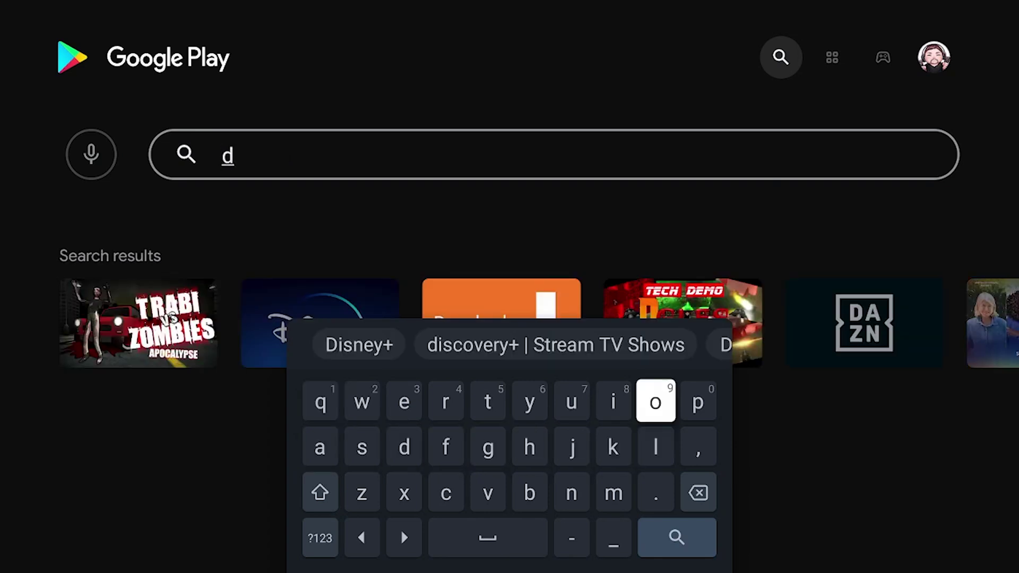
{"action": "key", "text": "Return"}
{"action": "key", "text": "Left"}
{"action": "key", "text": "Left"}
{"action": "key", "text": "Left"}
{"action": "key", "text": "Left"}
{"action": "key", "text": "Left"}
{"action": "key", "text": "Left"}
{"action": "key", "text": "Left"}
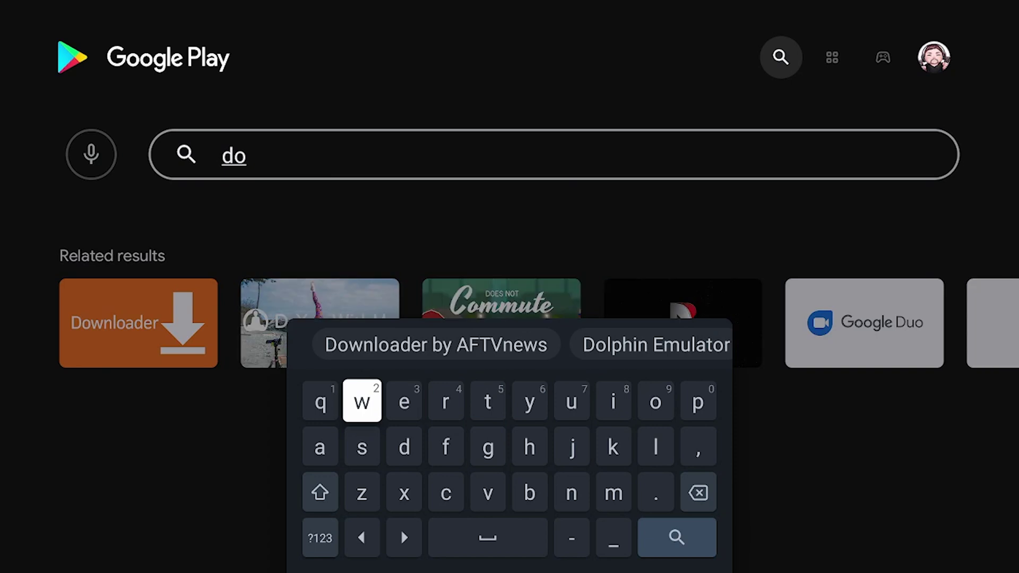
Pick the Downloader by AFTVnews suggestion and install the app.
{"action": "key", "text": "Up"}
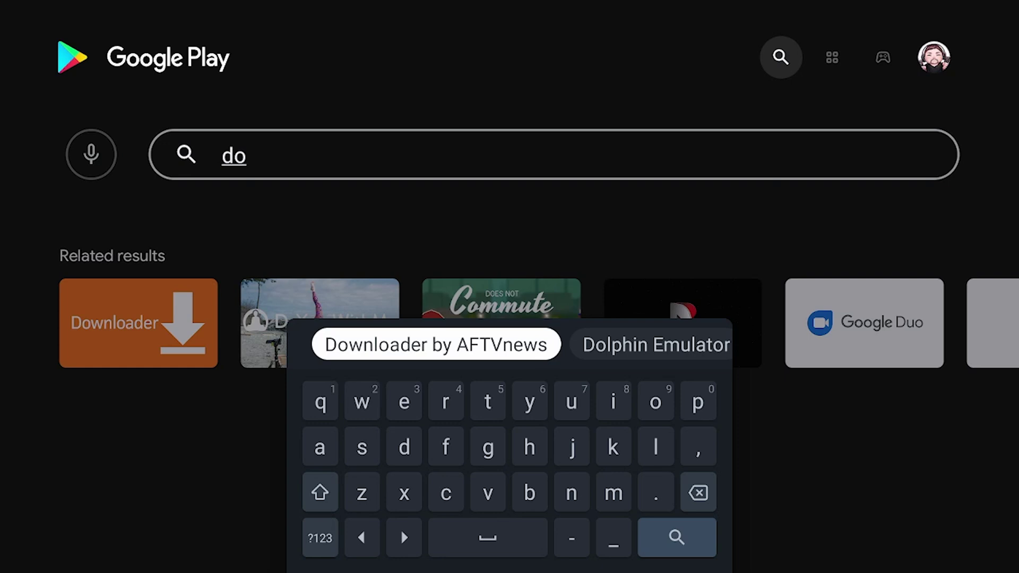
{"action": "key", "text": "Return"}
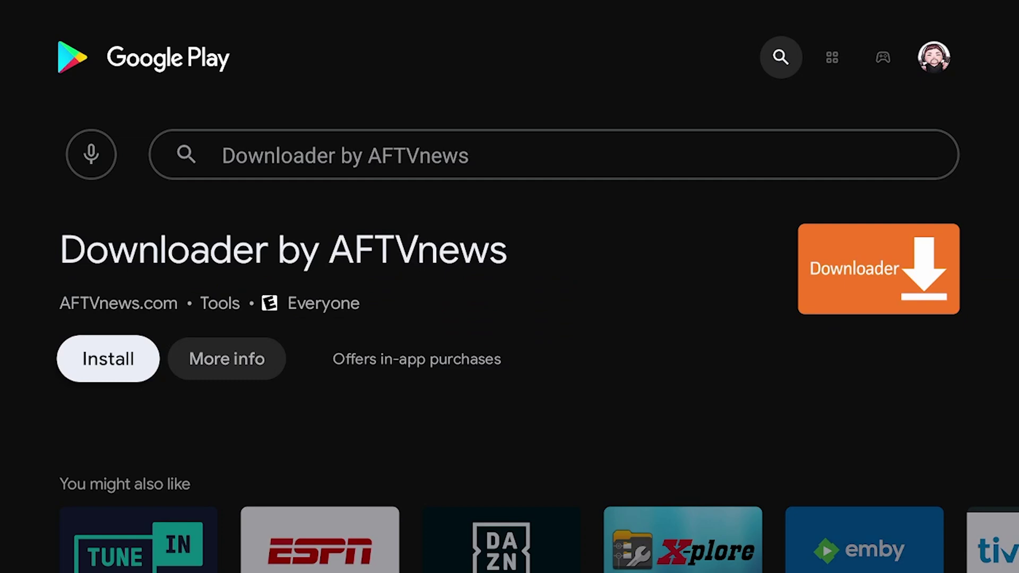
{"action": "key", "text": "Return"}
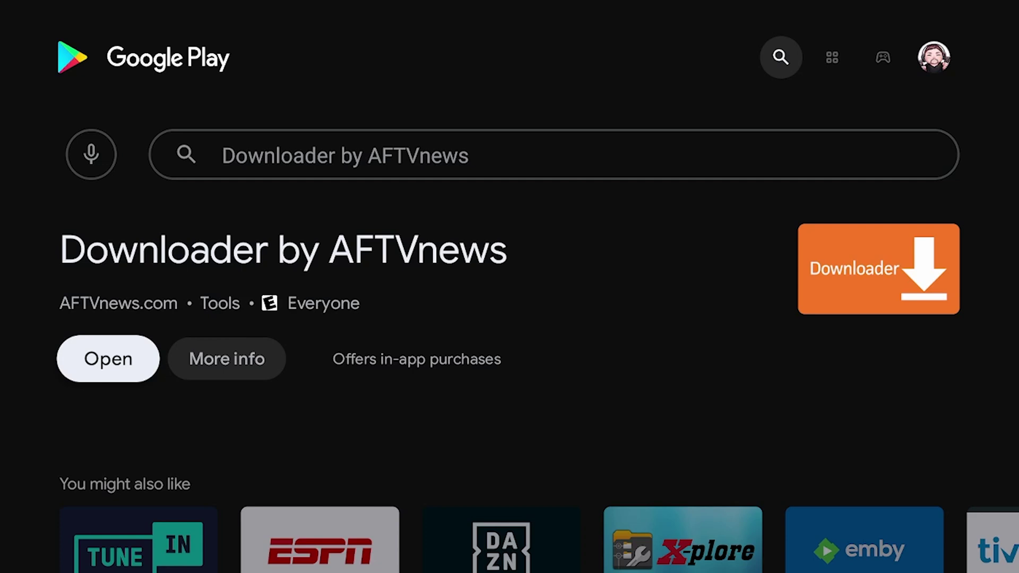
Go Home and open Device Preferences in the device settings.
{"action": "key", "text": "Home"}
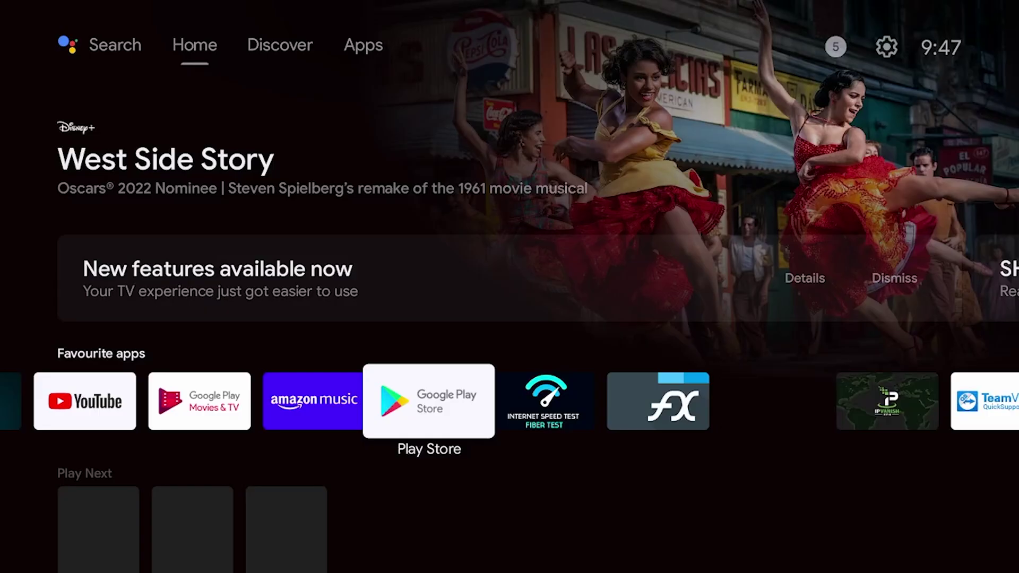
{"action": "key", "text": "Right"}
{"action": "key", "text": "Right"}
{"action": "key", "text": "Right"}
{"action": "key", "text": "Right"}
{"action": "key", "text": "Right"}
{"action": "key", "text": "Right"}
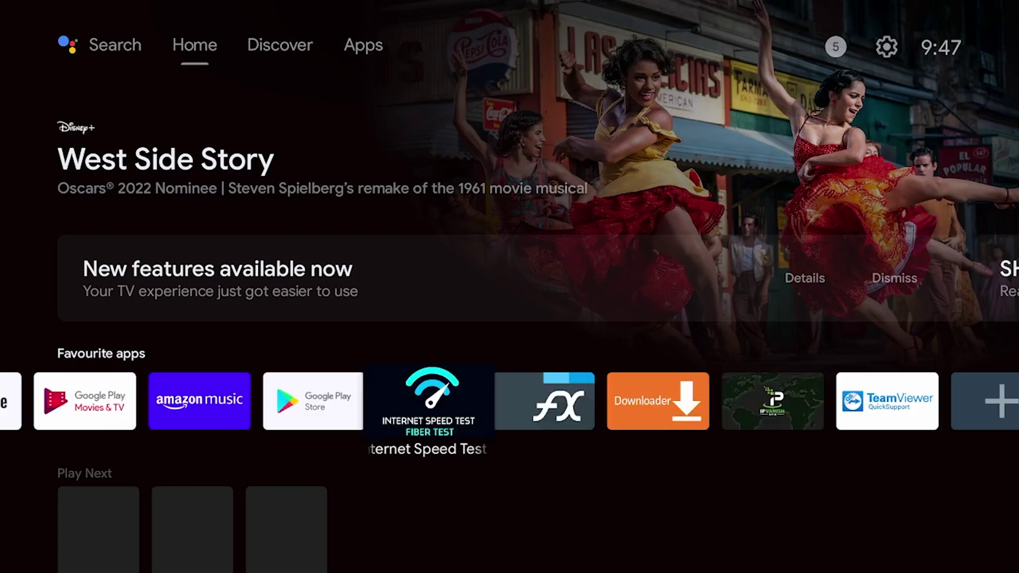
{"action": "key", "text": "Up"}
{"action": "key", "text": "Up"}
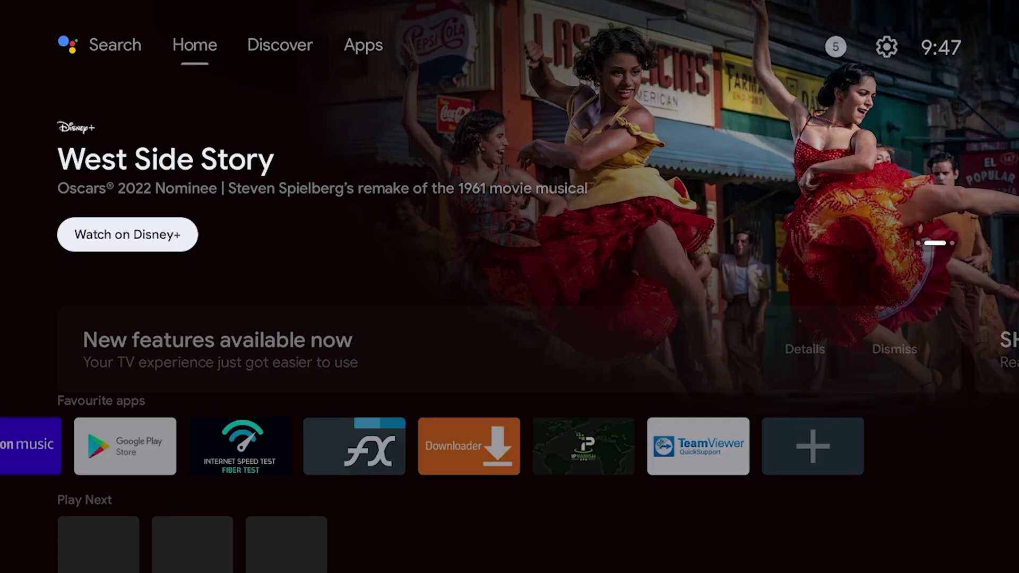
{"action": "key", "text": "Up"}
{"action": "key", "text": "Right"}
{"action": "key", "text": "Right"}
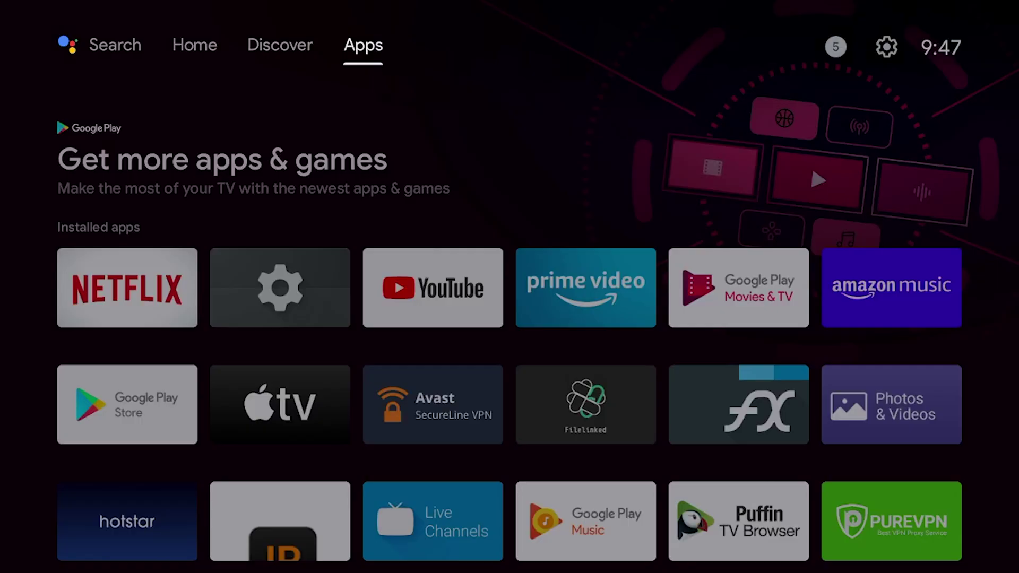
{"action": "key", "text": "Right"}
{"action": "key", "text": "Right"}
{"action": "key", "text": "Return"}
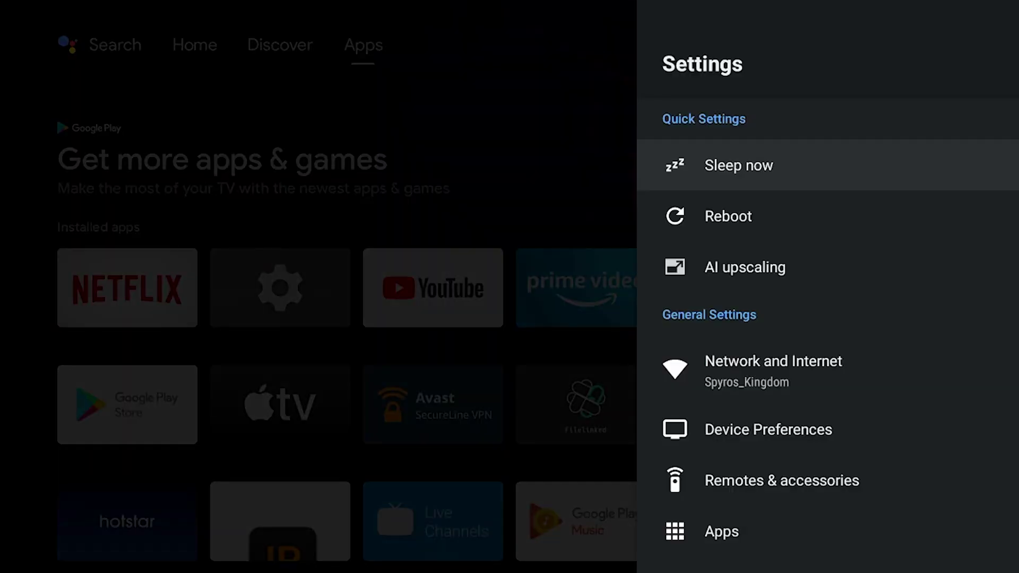
{"action": "key", "text": "Down"}
{"action": "key", "text": "Down"}
{"action": "key", "text": "Down"}
{"action": "key", "text": "Down"}
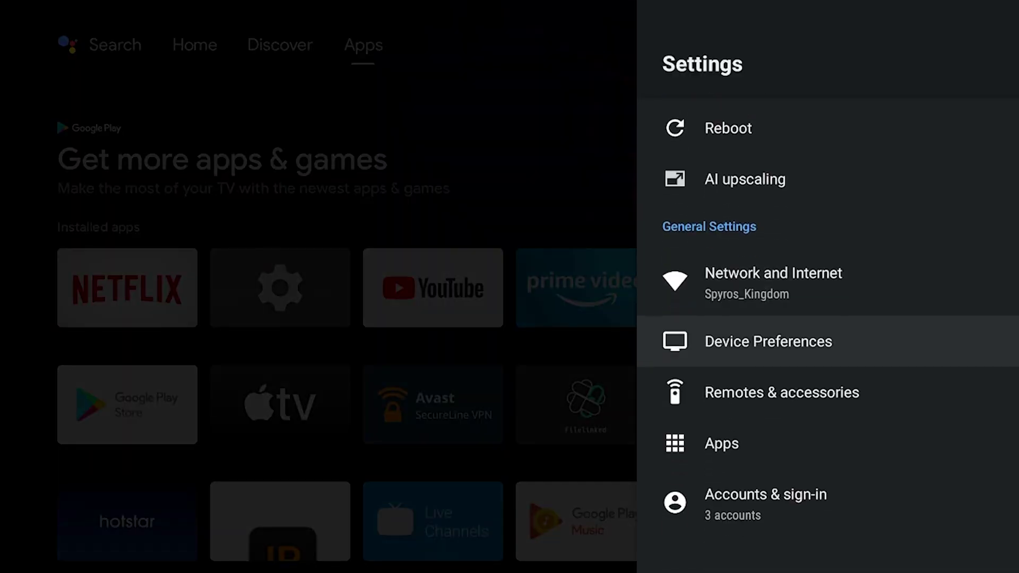
{"action": "key", "text": "Return"}
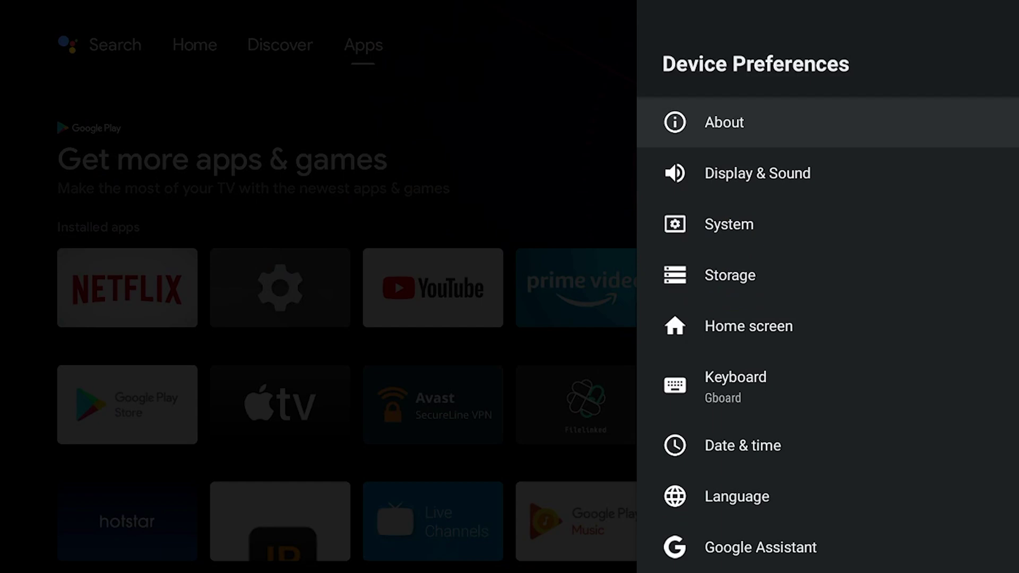
In About, press Build repeatedly until it confirms developer mode is already on.
{"action": "key", "text": "Return"}
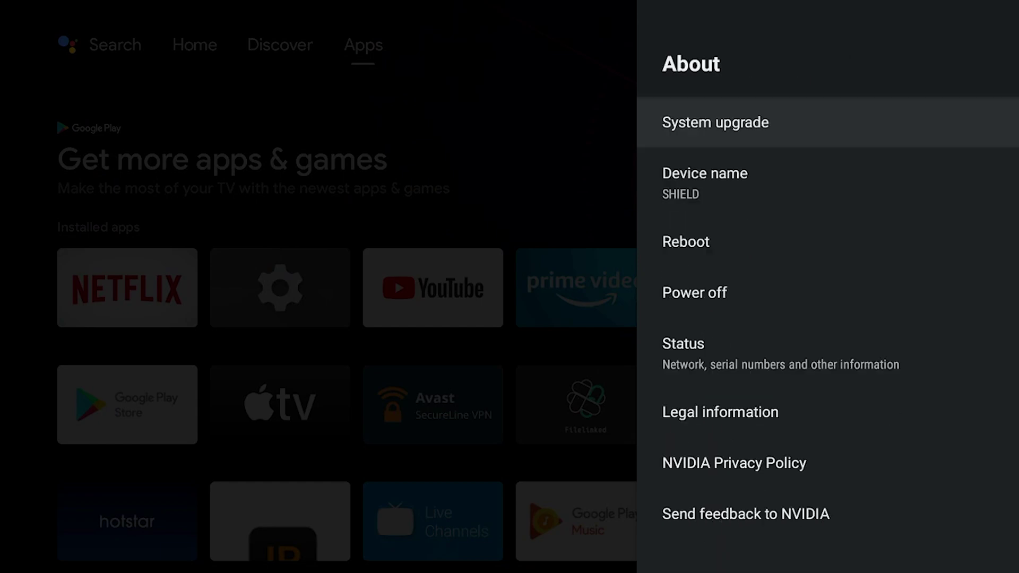
{"action": "key", "text": "Down"}
{"action": "key", "text": "Down"}
{"action": "key", "text": "Down"}
{"action": "key", "text": "Down"}
{"action": "key", "text": "Down"}
{"action": "key", "text": "Down"}
{"action": "key", "text": "Down"}
{"action": "key", "text": "Down"}
{"action": "key", "text": "Down"}
{"action": "key", "text": "Down"}
{"action": "key", "text": "Down"}
{"action": "key", "text": "Down"}
{"action": "key", "text": "Down"}
{"action": "key", "text": "Down"}
{"action": "key", "text": "Down"}
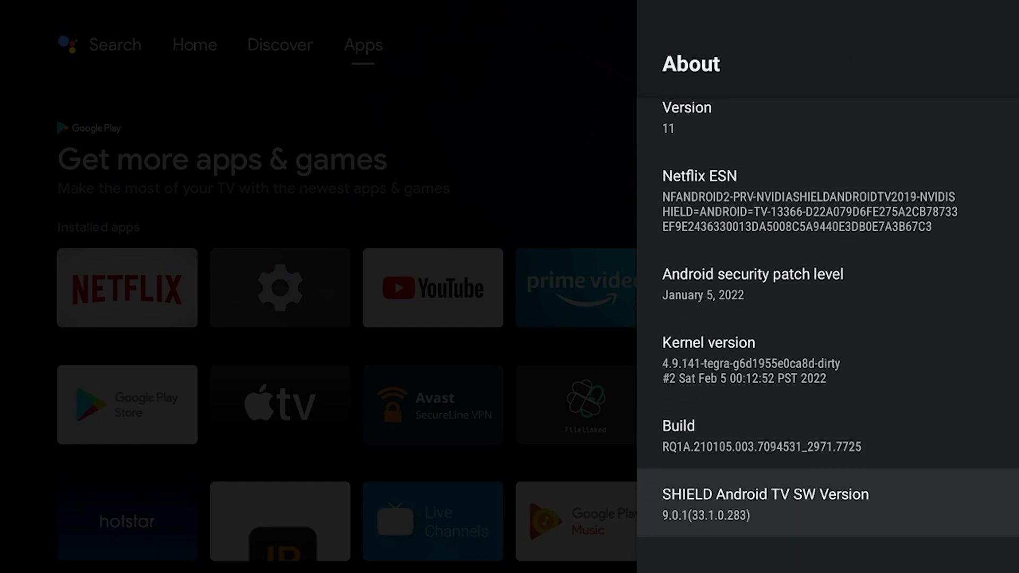
{"action": "key", "text": "Up"}
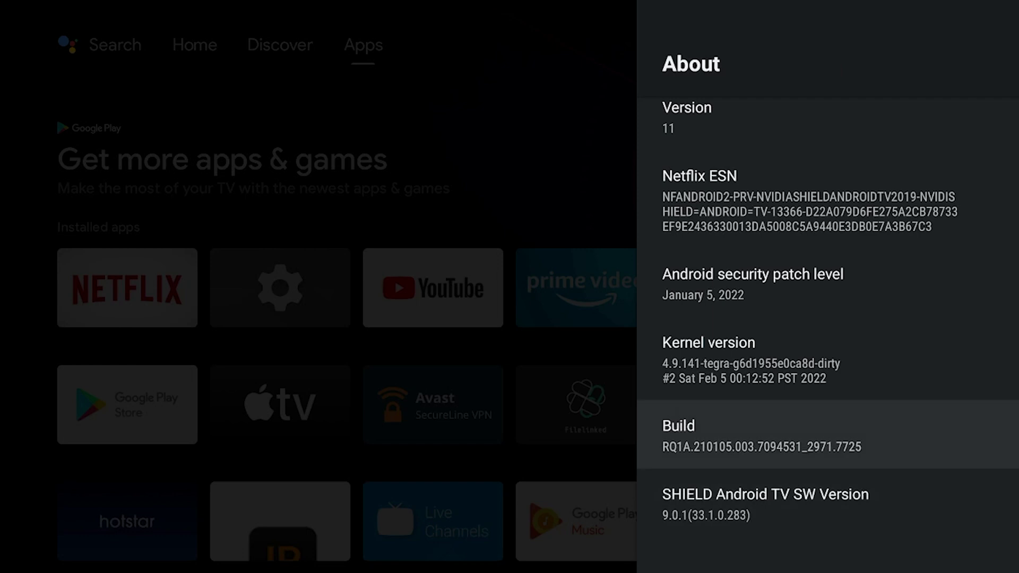
{"action": "key", "text": "Return"}
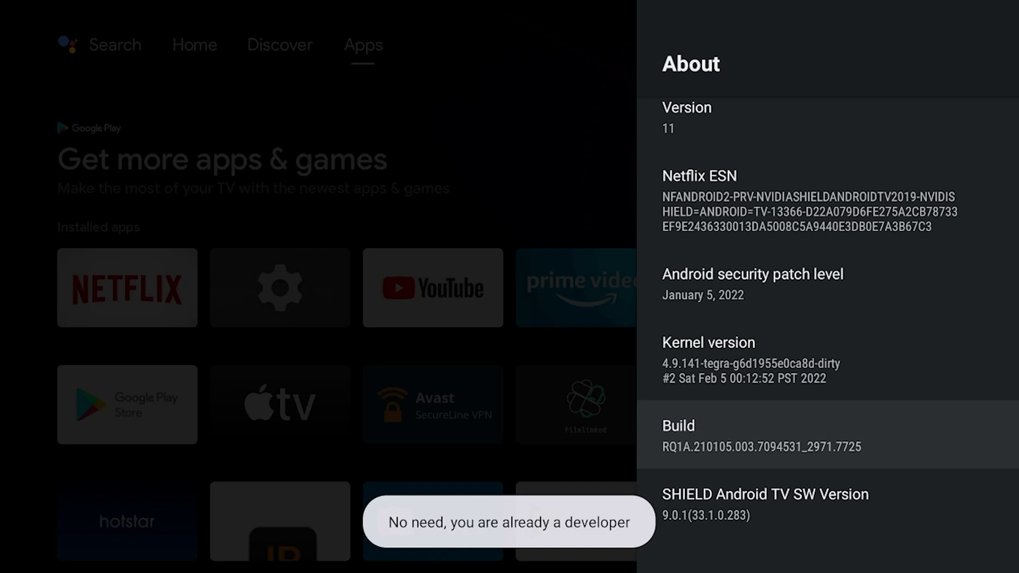
{"action": "key", "text": "Return"}
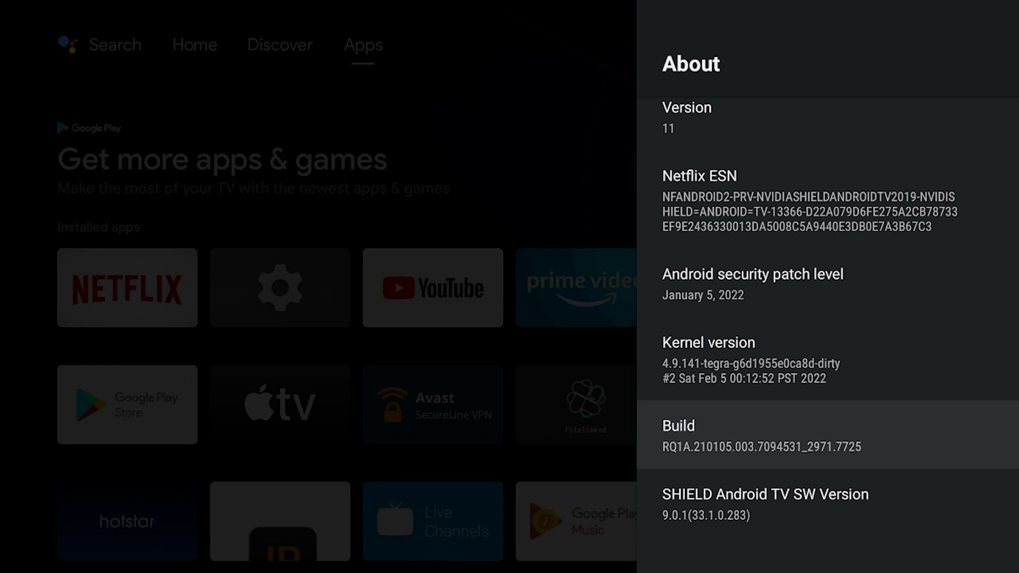
{"action": "key", "text": "Return"}
{"action": "key", "text": "Return"}
Leave About and open Developer options from Device Preferences.
{"action": "key", "text": "Escape"}
{"action": "key", "text": "Down"}
{"action": "key", "text": "Down"}
{"action": "key", "text": "Down"}
{"action": "key", "text": "Down"}
{"action": "key", "text": "Down"}
{"action": "key", "text": "Down"}
{"action": "key", "text": "Down"}
{"action": "key", "text": "Down"}
{"action": "key", "text": "Down"}
{"action": "key", "text": "Down"}
{"action": "key", "text": "Down"}
{"action": "key", "text": "Down"}
{"action": "key", "text": "Down"}
{"action": "key", "text": "Down"}
{"action": "key", "text": "Down"}
{"action": "key", "text": "Down"}
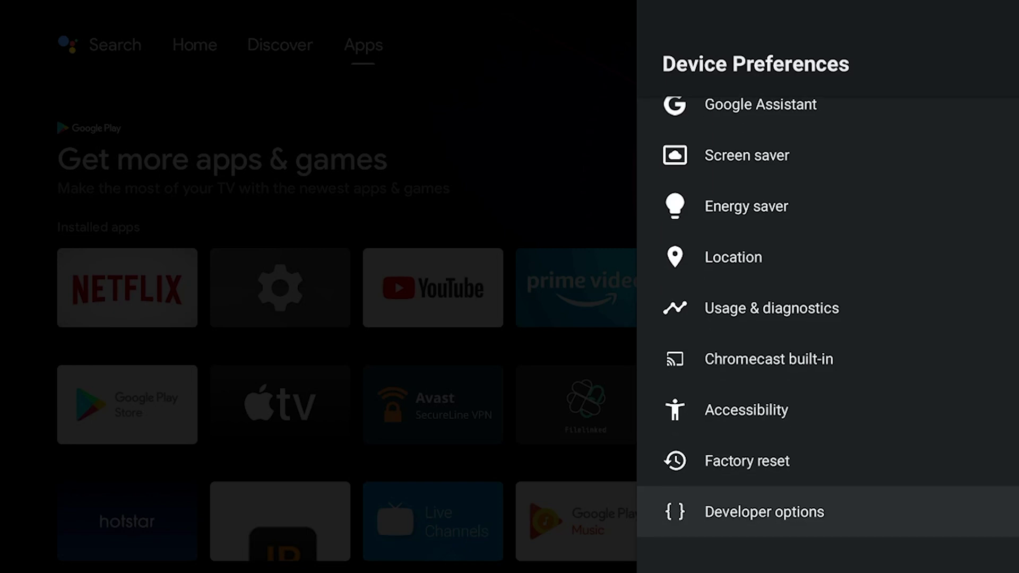
{"action": "key", "text": "Return"}
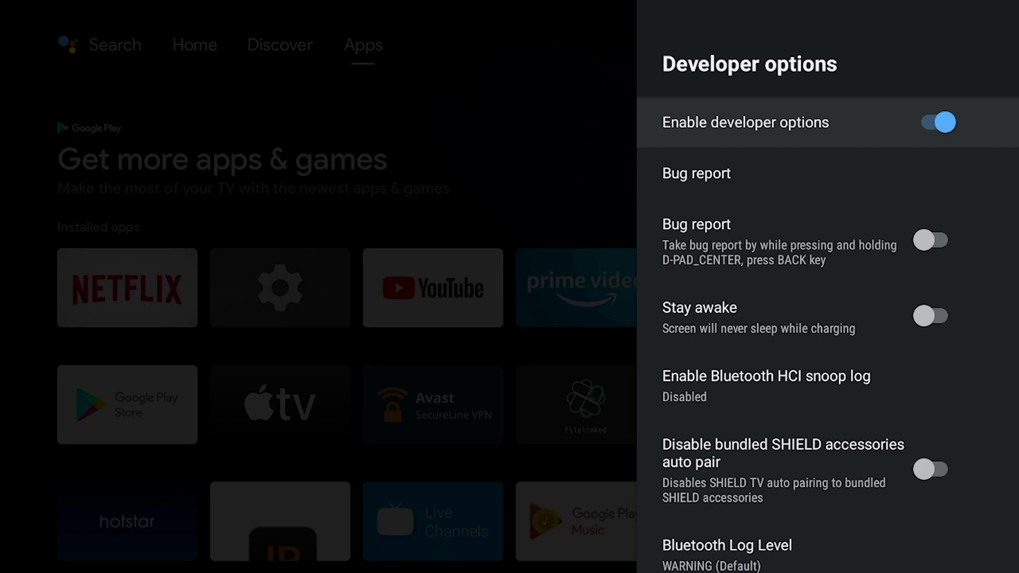
Toggle Network debugging off and back on so it stays enabled, then exit.
{"action": "key", "text": "Down"}
{"action": "key", "text": "Down"}
{"action": "key", "text": "Down"}
{"action": "key", "text": "Down"}
{"action": "key", "text": "Down"}
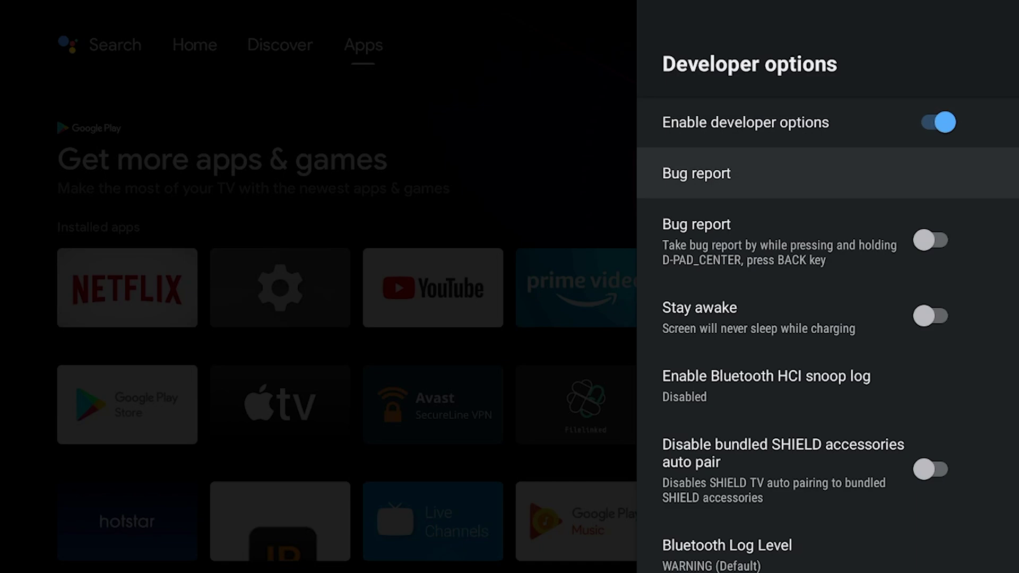
{"action": "key", "text": "Up"}
{"action": "key", "text": "Up"}
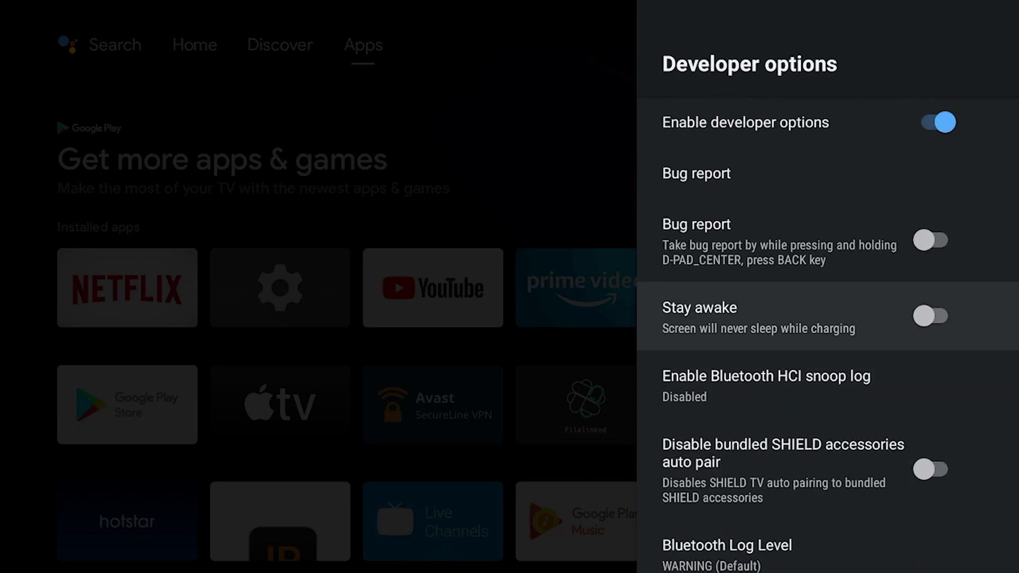
{"action": "key", "text": "Down"}
{"action": "key", "text": "Up"}
{"action": "key", "text": "Down"}
{"action": "key", "text": "Down"}
{"action": "key", "text": "Down"}
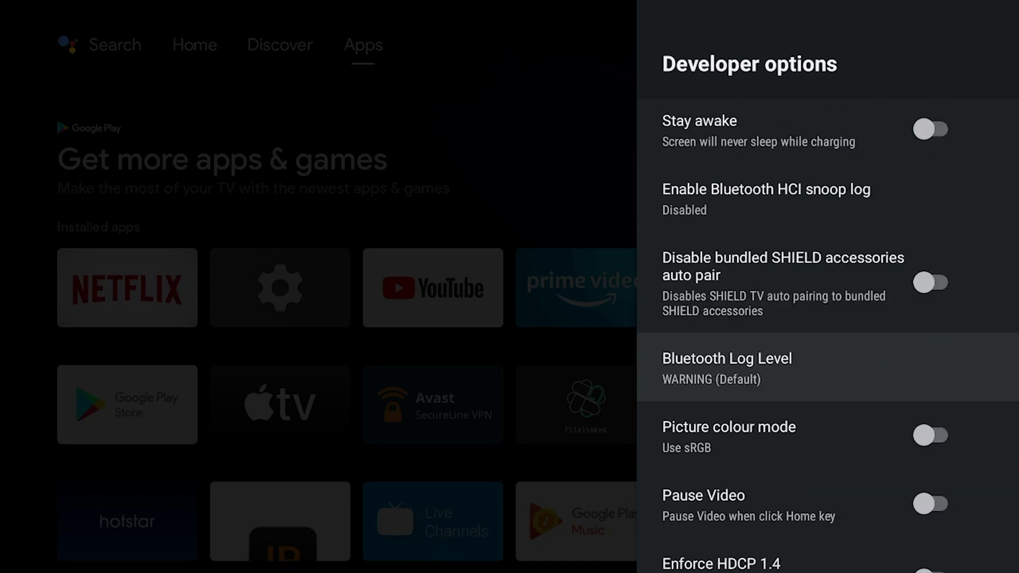
{"action": "key", "text": "Down"}
{"action": "key", "text": "Down"}
{"action": "key", "text": "Down"}
{"action": "key", "text": "Down"}
{"action": "key", "text": "Down"}
{"action": "key", "text": "Down"}
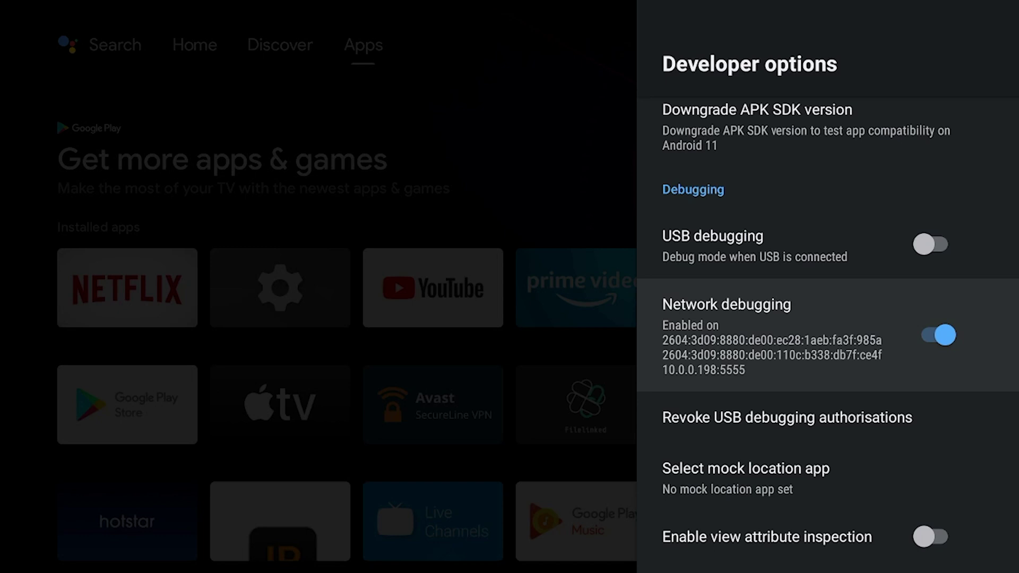
{"action": "key", "text": "Return"}
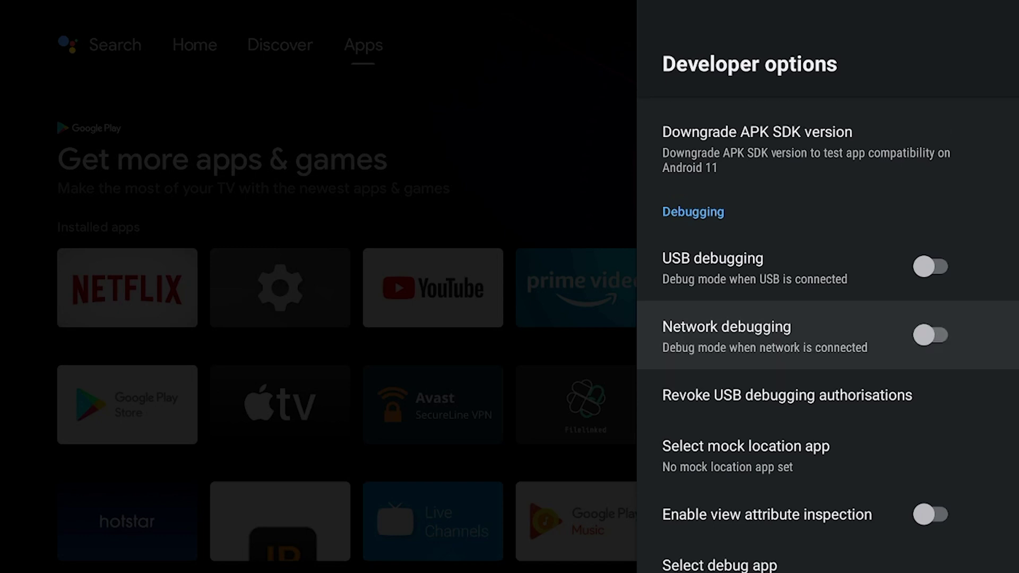
{"action": "key", "text": "Return"}
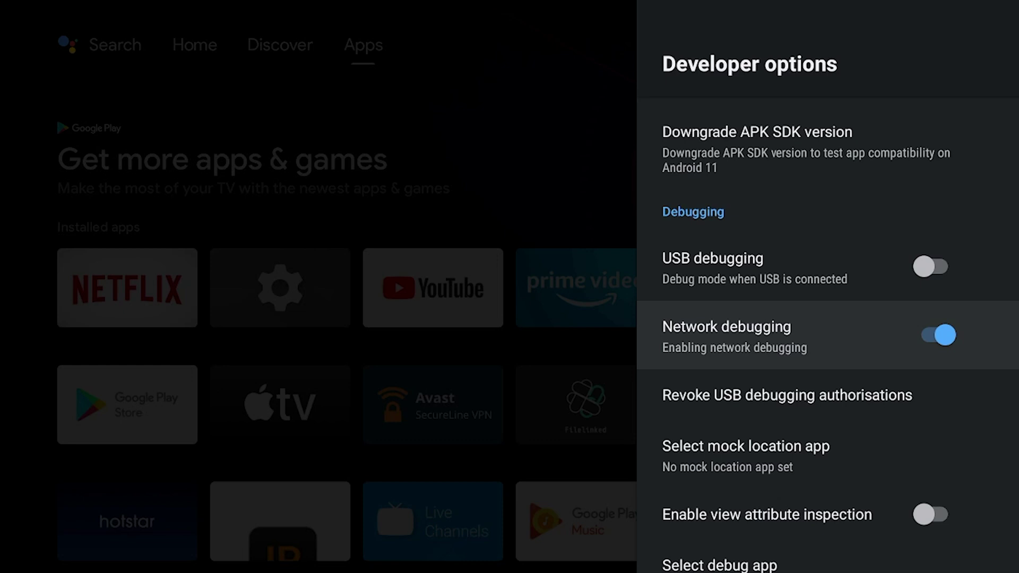
{"action": "key", "text": "Escape"}
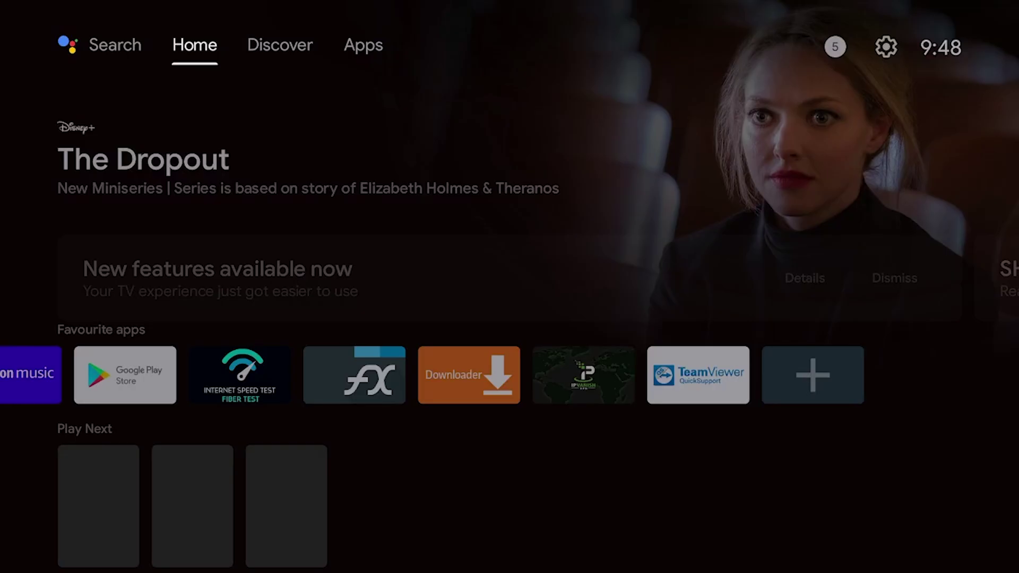
Launch Downloader from Favourite apps and allow it access to photos and media.
{"action": "key", "text": "Down"}
{"action": "key", "text": "Down"}
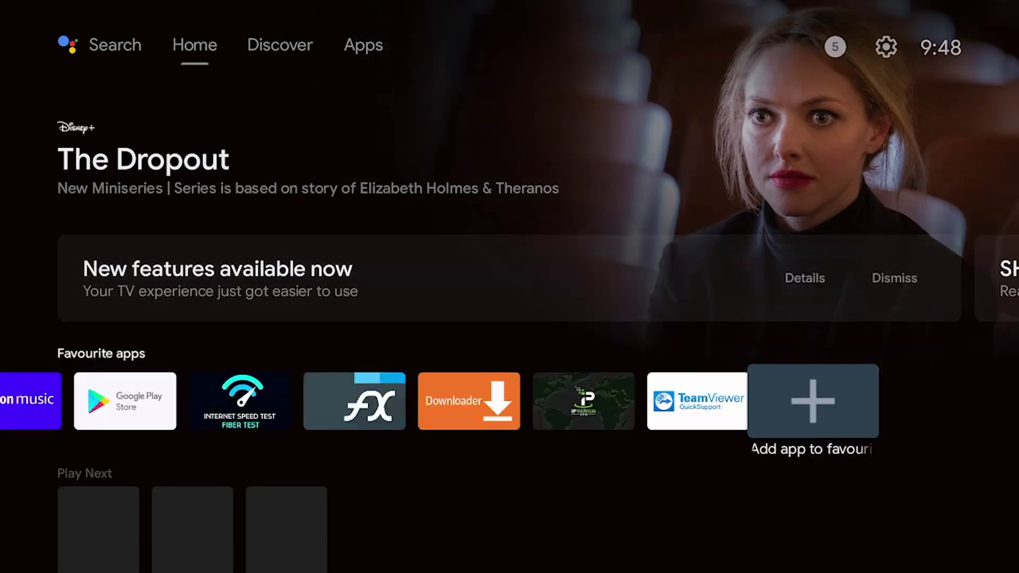
{"action": "key", "text": "Left"}
{"action": "key", "text": "Left"}
{"action": "key", "text": "Left"}
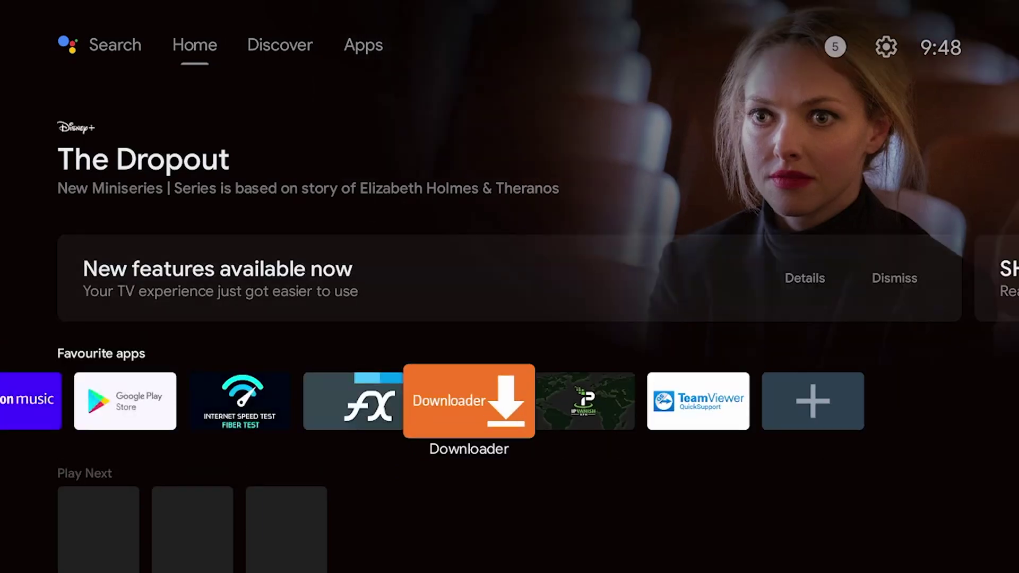
{"action": "key", "text": "Return"}
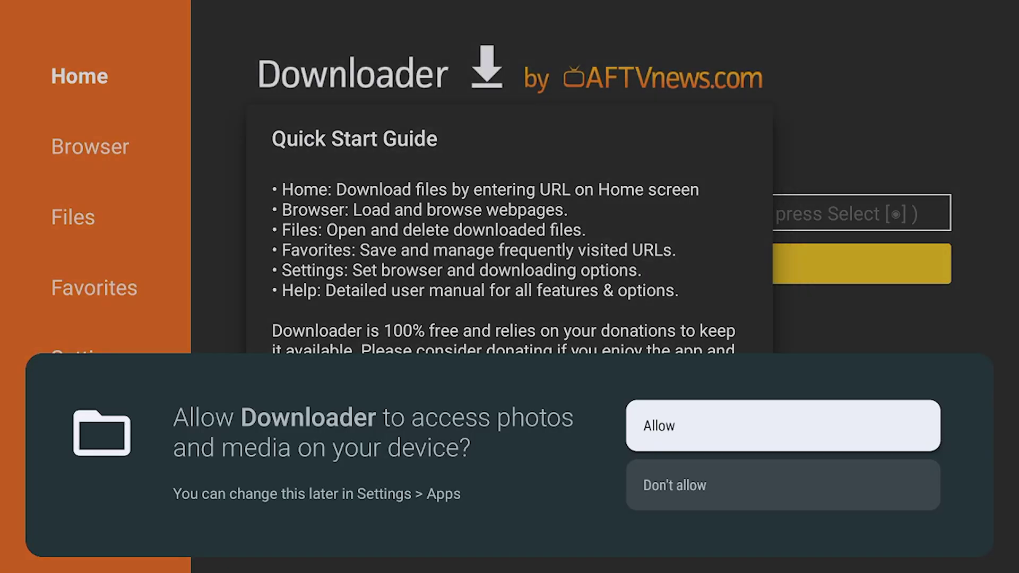
{"action": "key", "text": "Return"}
{"action": "key", "text": "Return"}
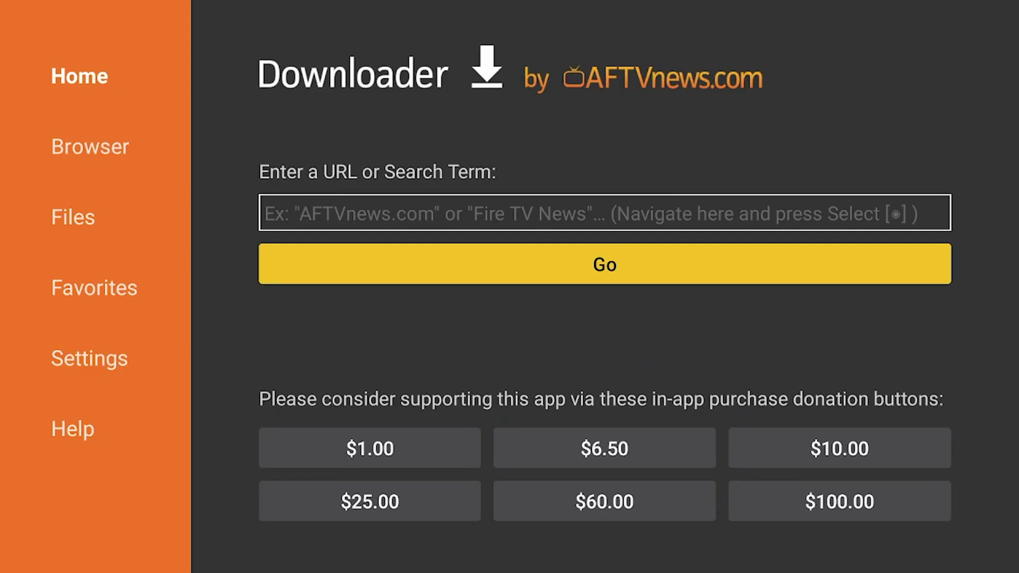
{"action": "key", "text": "Down"}
{"action": "key", "text": "Up"}
{"action": "key", "text": "Up"}
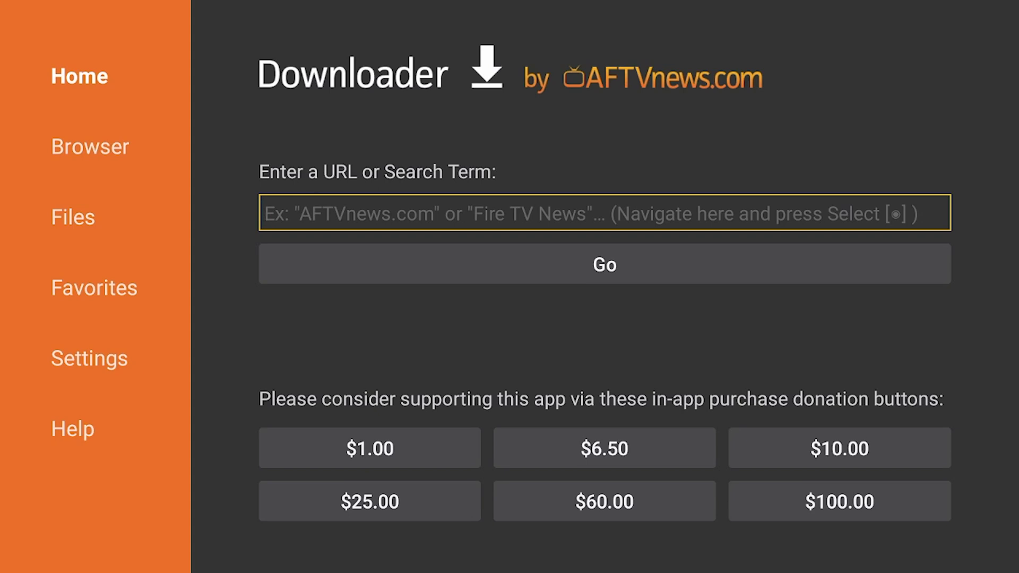
{"action": "key", "text": "Return"}
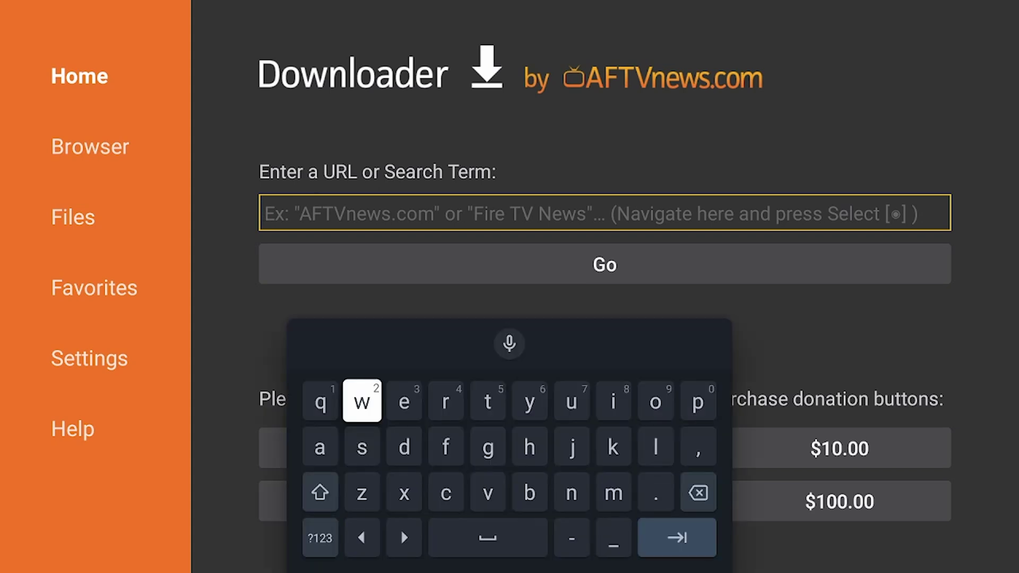
{"action": "key", "text": "Down"}
{"action": "key", "text": "Down"}
{"action": "key", "text": "Down"}
{"action": "key", "text": "Left"}
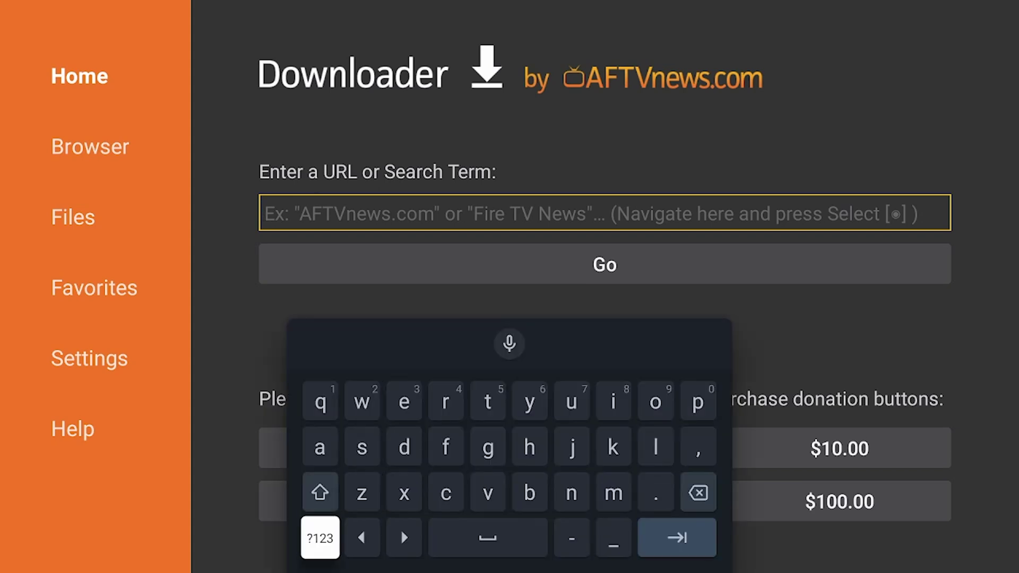
{"action": "key", "text": "Return"}
{"action": "key", "text": "Up"}
{"action": "key", "text": "Up"}
{"action": "key", "text": "Up"}
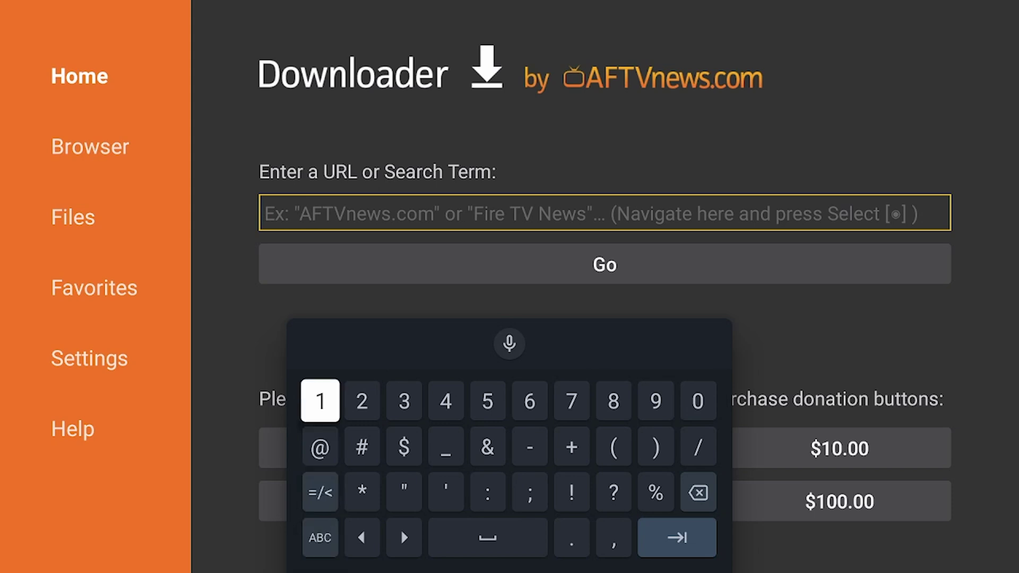
{"action": "key", "text": "Right"}
{"action": "key", "text": "Right"}
{"action": "key", "text": "Right"}
{"action": "key", "text": "Right"}
{"action": "key", "text": "Right"}
{"action": "key", "text": "Right"}
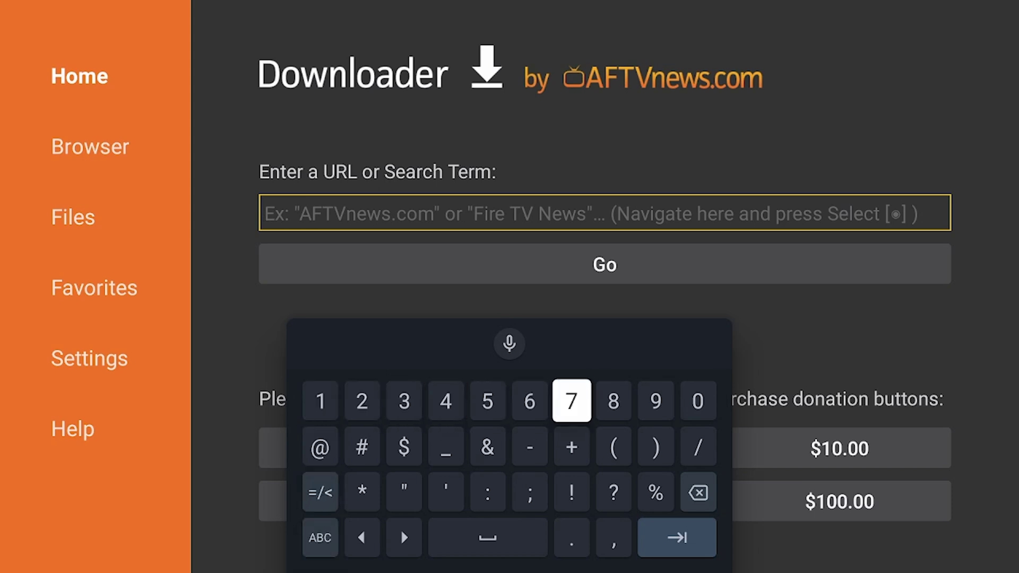
{"action": "key", "text": "Return"}
{"action": "key", "text": "Return"}
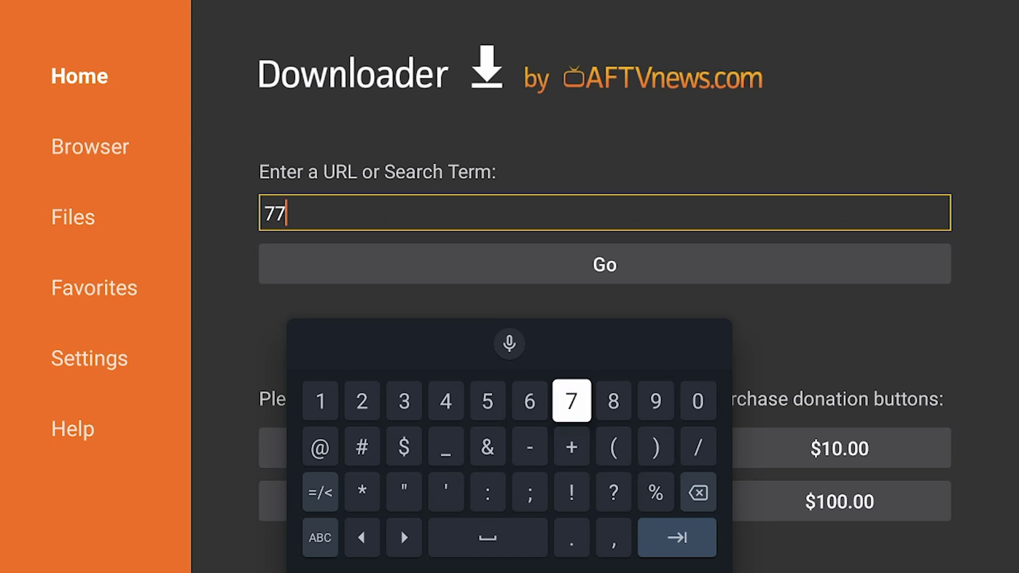
{"action": "key", "text": "Left"}
{"action": "key", "text": "Left"}
{"action": "key", "text": "Left"}
{"action": "key", "text": "Left"}
{"action": "key", "text": "Return"}
{"action": "key", "text": "Right"}
{"action": "key", "text": "Right"}
{"action": "key", "text": "Right"}
{"action": "key", "text": "Right"}
{"action": "key", "text": "Right"}
{"action": "key", "text": "Return"}
{"action": "key", "text": "Left"}
{"action": "key", "text": "Left"}
{"action": "key", "text": "Left"}
{"action": "key", "text": "Left"}
{"action": "key", "text": "Left"}
{"action": "key", "text": "Left"}
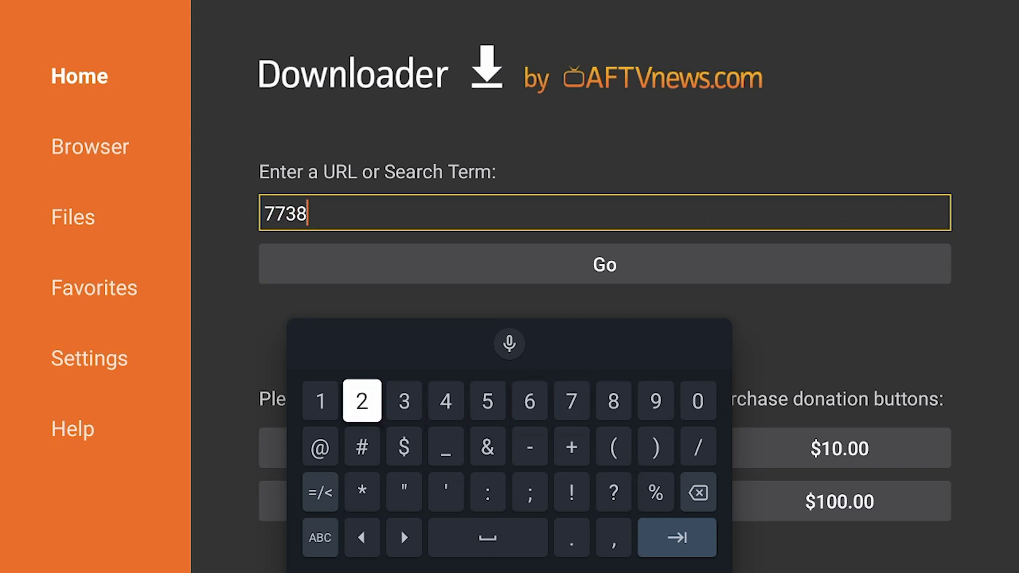
{"action": "key", "text": "Return"}
{"action": "key", "text": "Right"}
{"action": "key", "text": "Right"}
{"action": "key", "text": "Right"}
{"action": "key", "text": "Right"}
{"action": "key", "text": "Right"}
{"action": "key", "text": "Right"}
{"action": "key", "text": "Right"}
{"action": "key", "text": "Right"}
{"action": "key", "text": "Right"}
{"action": "key", "text": "Left"}
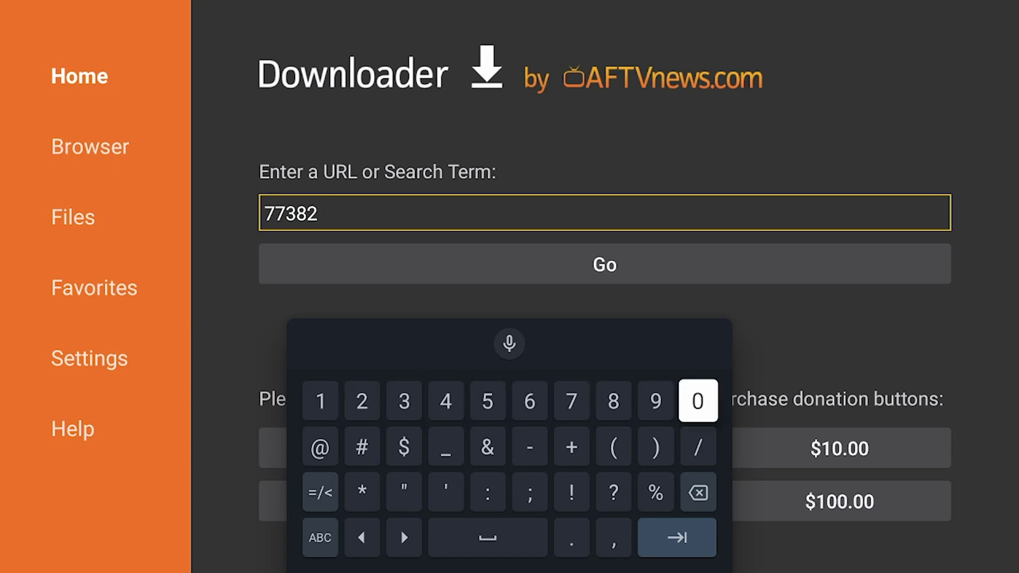
{"action": "key", "text": "Return"}
{"action": "key", "text": "Down"}
{"action": "key", "text": "Down"}
{"action": "key", "text": "Down"}
{"action": "key", "text": "Return"}
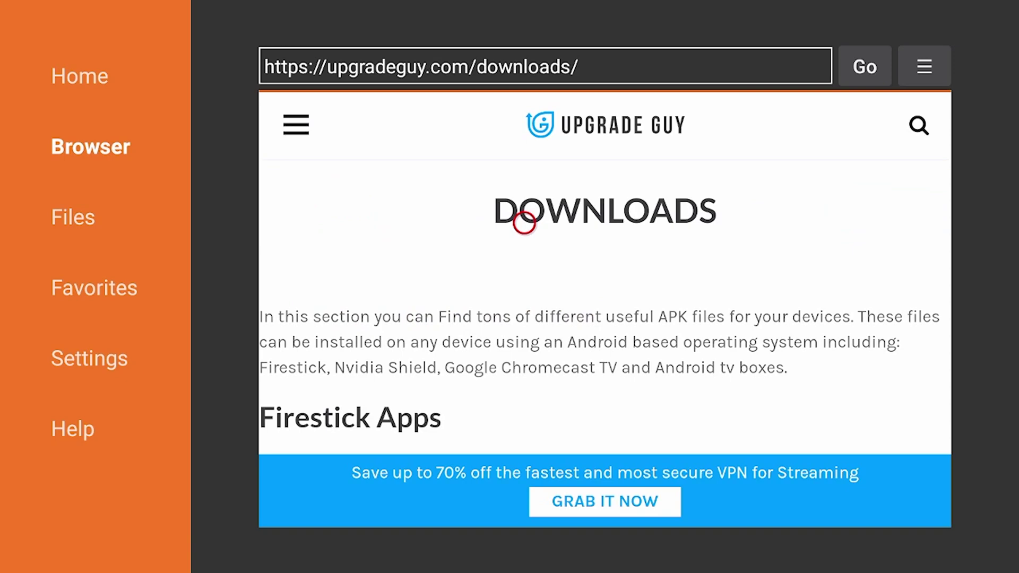
Open the browser options menu on the Upgrade Guy Downloads page.
{"action": "scroll", "coordinate": [523, 498], "scroll_direction": "down", "scroll_amount": 5}
{"action": "scroll", "coordinate": [524, 107], "scroll_direction": "up", "scroll_amount": 5}
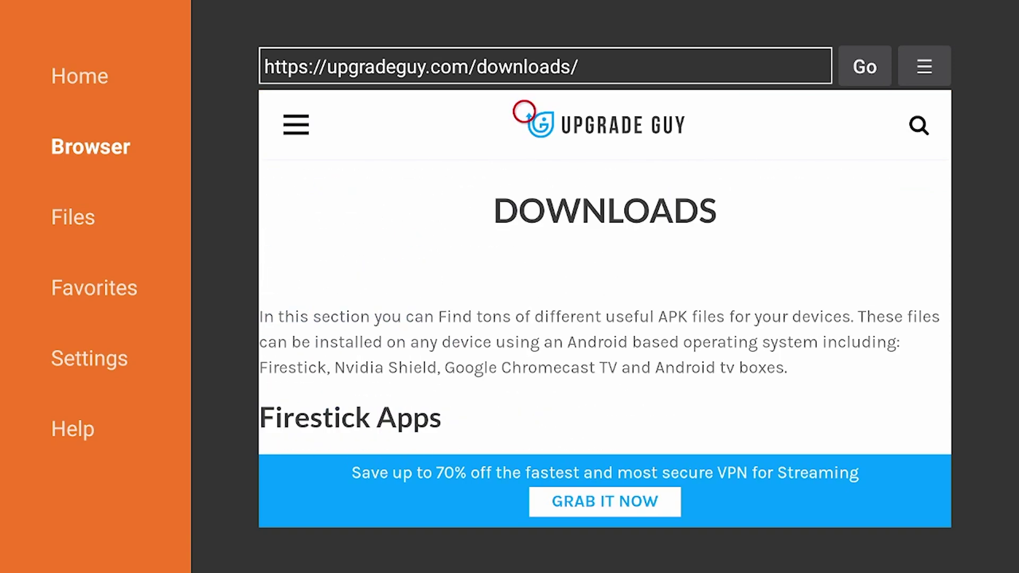
{"action": "key", "text": "Up"}
{"action": "key", "text": "Right"}
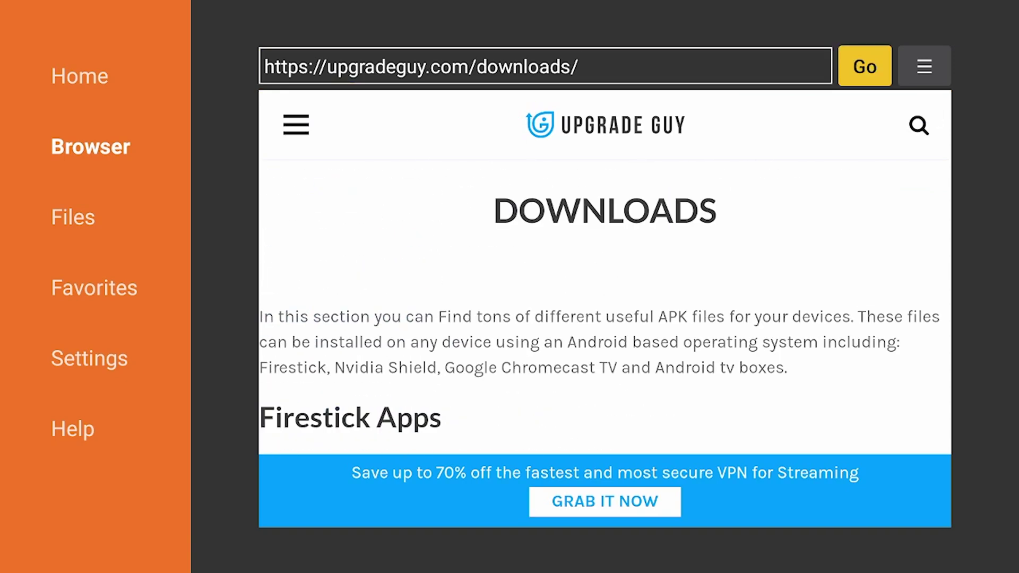
{"action": "key", "text": "Right"}
{"action": "key", "text": "Return"}
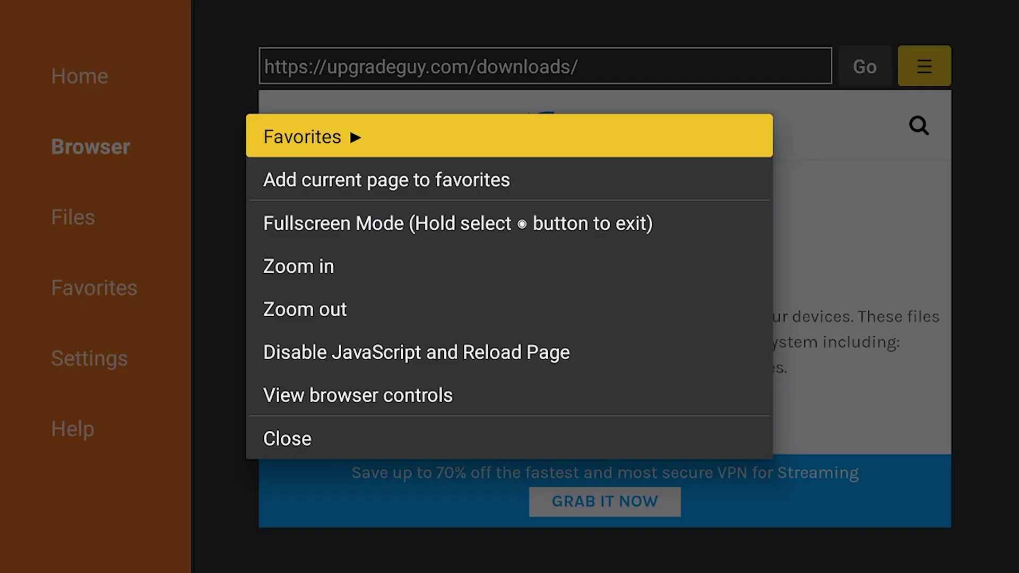
{"action": "key", "text": "Down"}
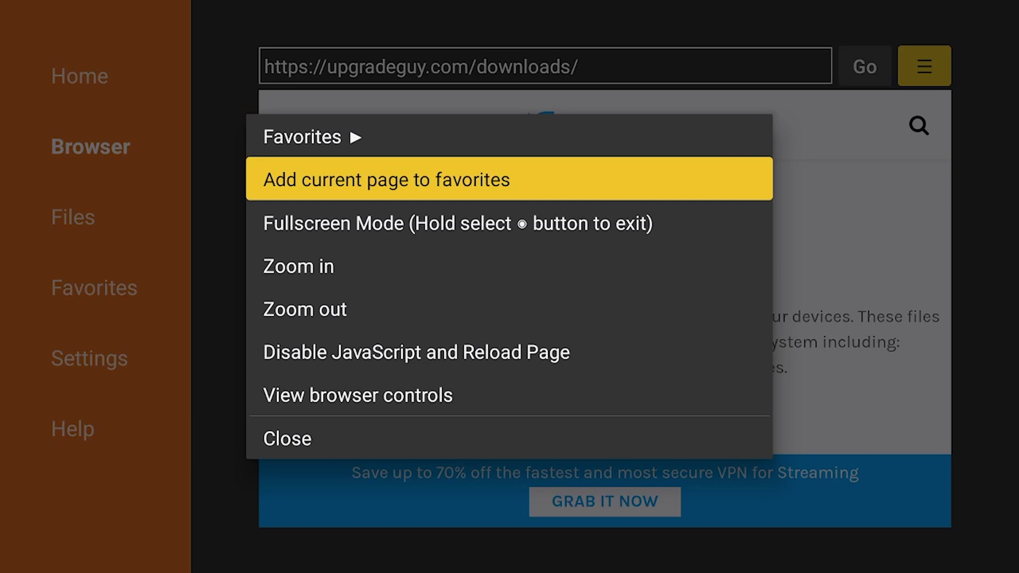
{"action": "key", "text": "Return"}
{"action": "key", "text": "Left"}
{"action": "key", "text": "Left"}
{"action": "key", "text": "Left"}
{"action": "key", "text": "Left"}
{"action": "key", "text": "Left"}
{"action": "key", "text": "Left"}
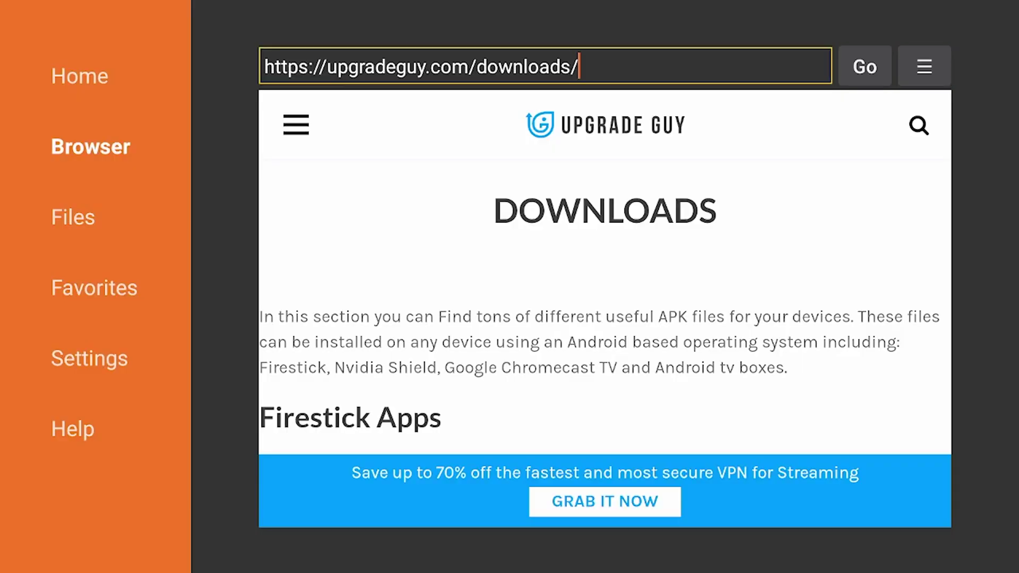
Add the current page to favorites as 'DOWNLOADS - Upgrade Guy' and save it.
{"action": "key", "text": "Left"}
{"action": "key", "text": "Right"}
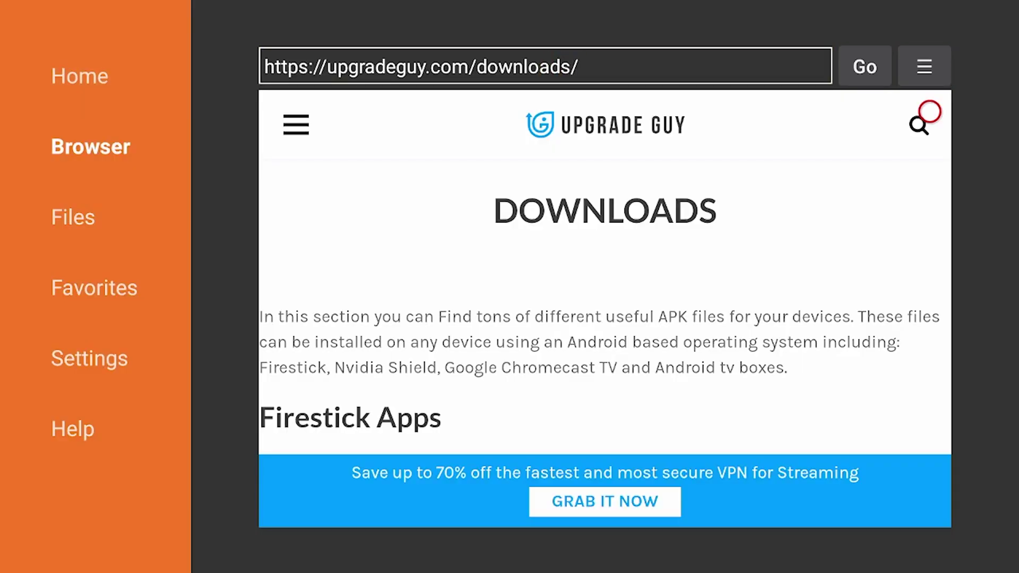
{"action": "key", "text": "Up"}
{"action": "key", "text": "Right"}
{"action": "key", "text": "Right"}
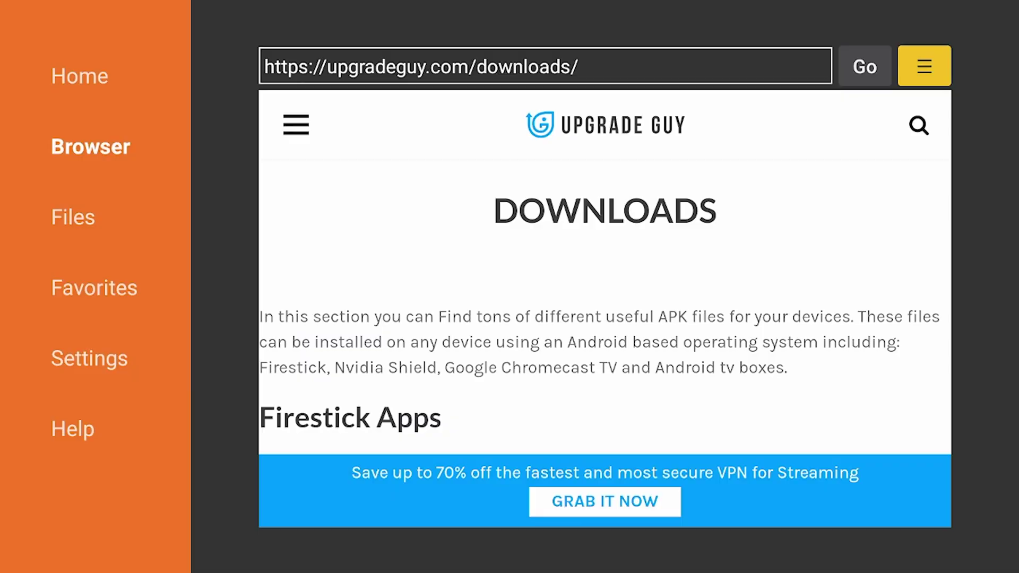
{"action": "key", "text": "Return"}
{"action": "key", "text": "Return"}
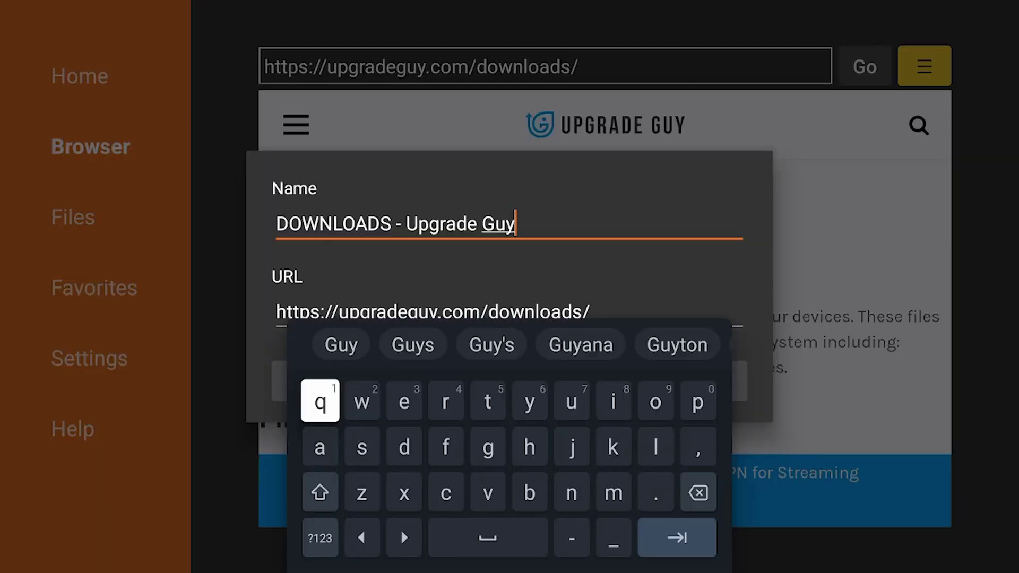
{"action": "key", "text": "Down"}
{"action": "key", "text": "Escape"}
{"action": "key", "text": "Down"}
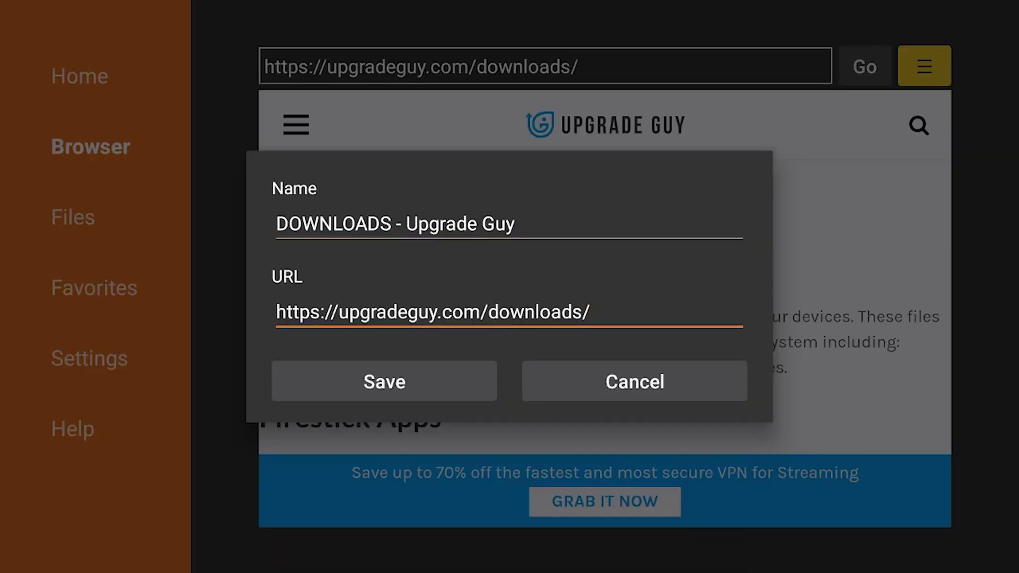
{"action": "key", "text": "Down"}
{"action": "key", "text": "Left"}
{"action": "key", "text": "Return"}
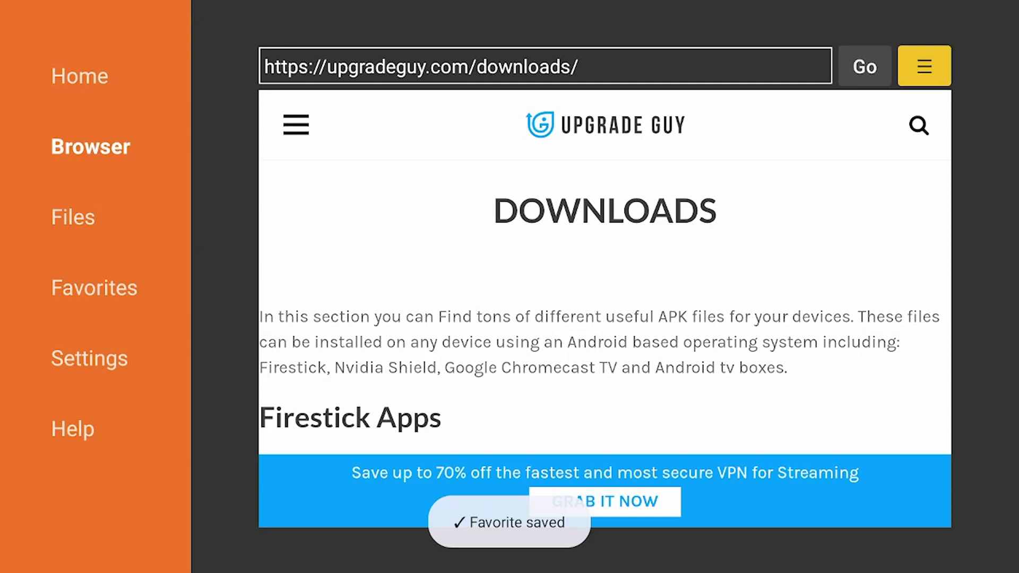
{"action": "key", "text": "Left"}
{"action": "key", "text": "Left"}
{"action": "key", "text": "Left"}
Load the 'DOWNLOADS - Upgrade Guy' favorite and toggle the site's hamburger menu open and closed.
{"action": "key", "text": "Down"}
{"action": "key", "text": "Down"}
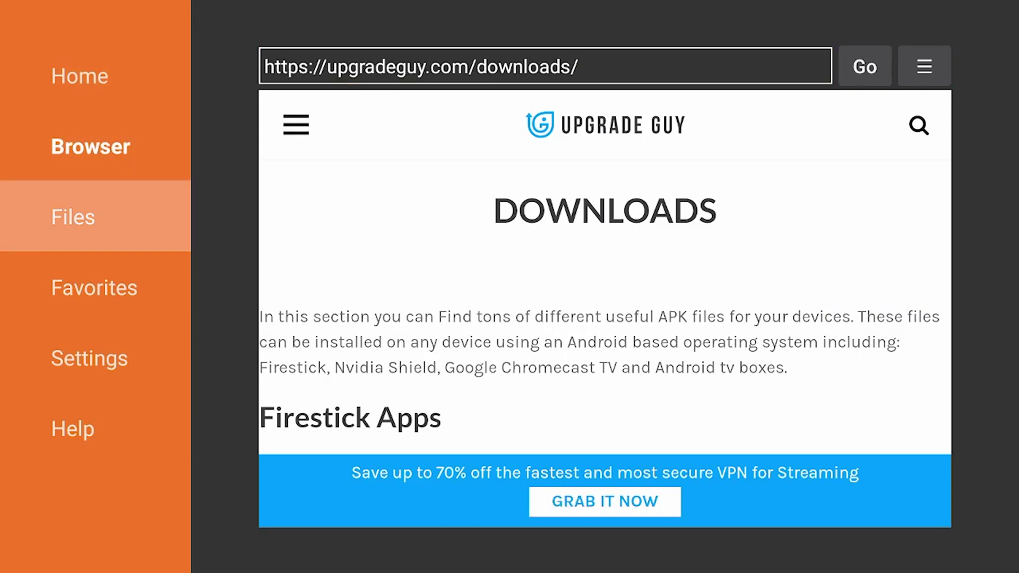
{"action": "key", "text": "Down"}
{"action": "key", "text": "Down"}
{"action": "key", "text": "Right"}
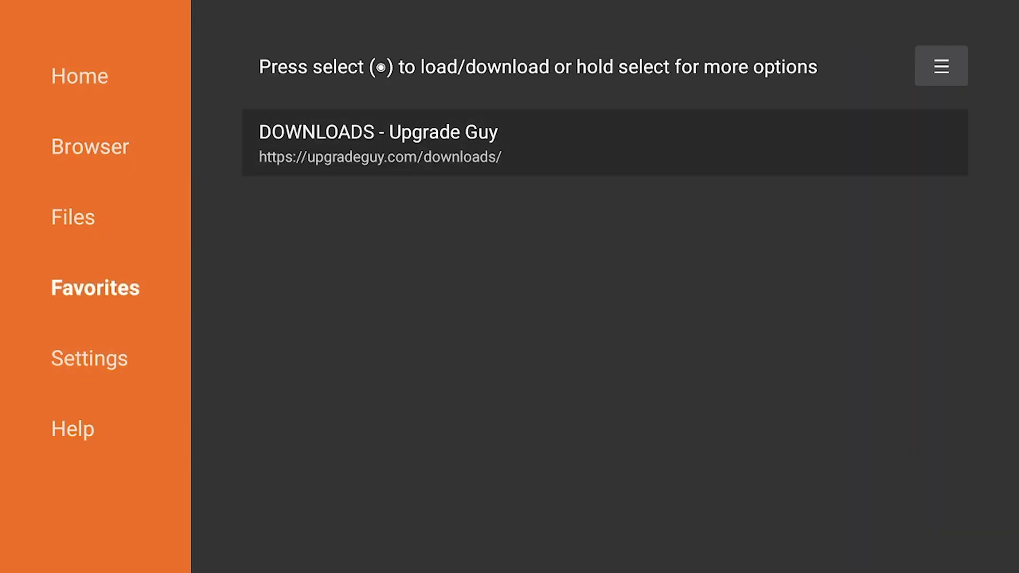
{"action": "key", "text": "Return"}
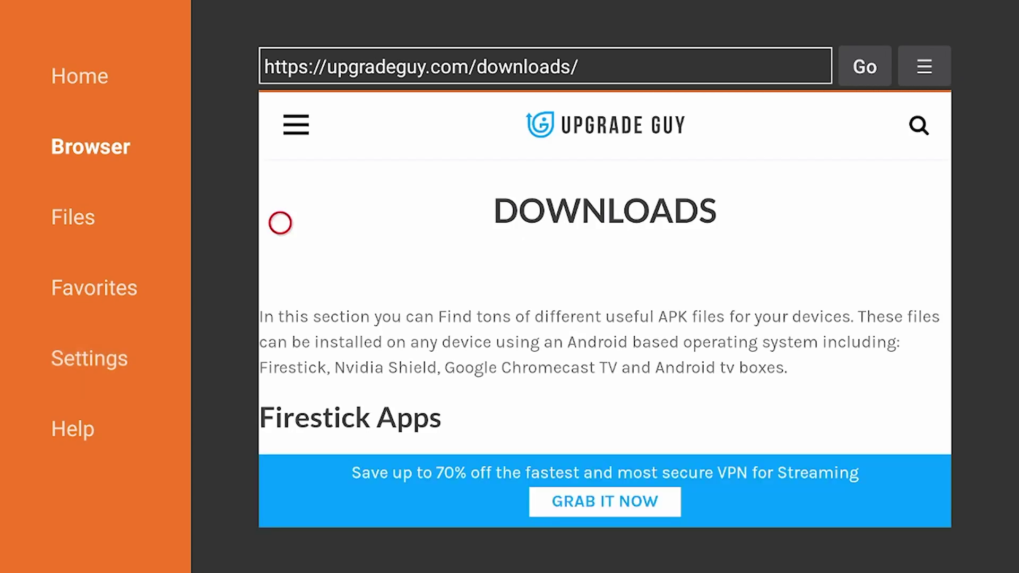
{"action": "left_click", "coordinate": [280, 111]}
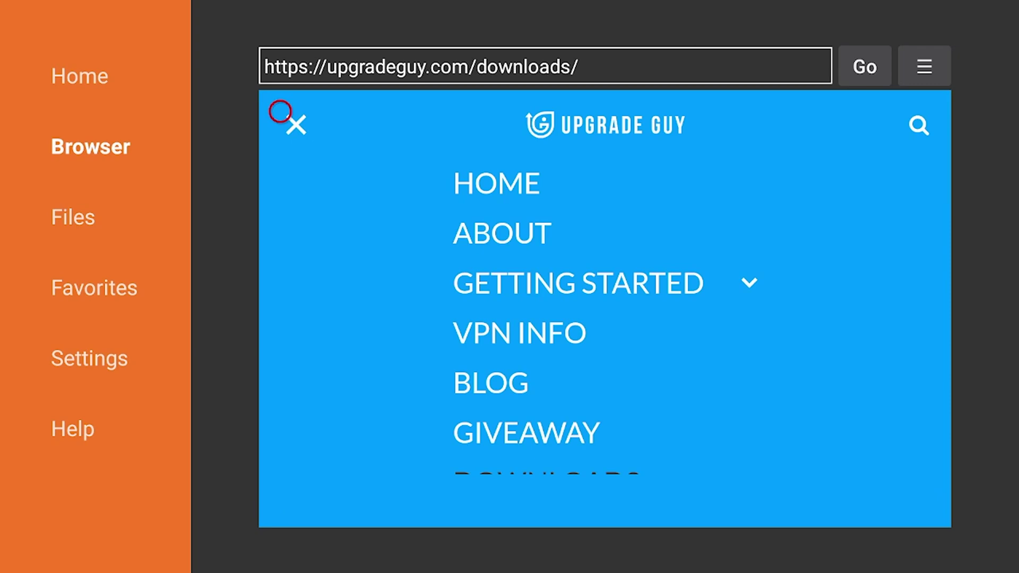
{"action": "left_click", "coordinate": [280, 111]}
Scroll down the downloads page toward the Nvidia Shield Apps section.
{"action": "scroll", "coordinate": [280, 506], "scroll_direction": "down", "scroll_amount": 10}
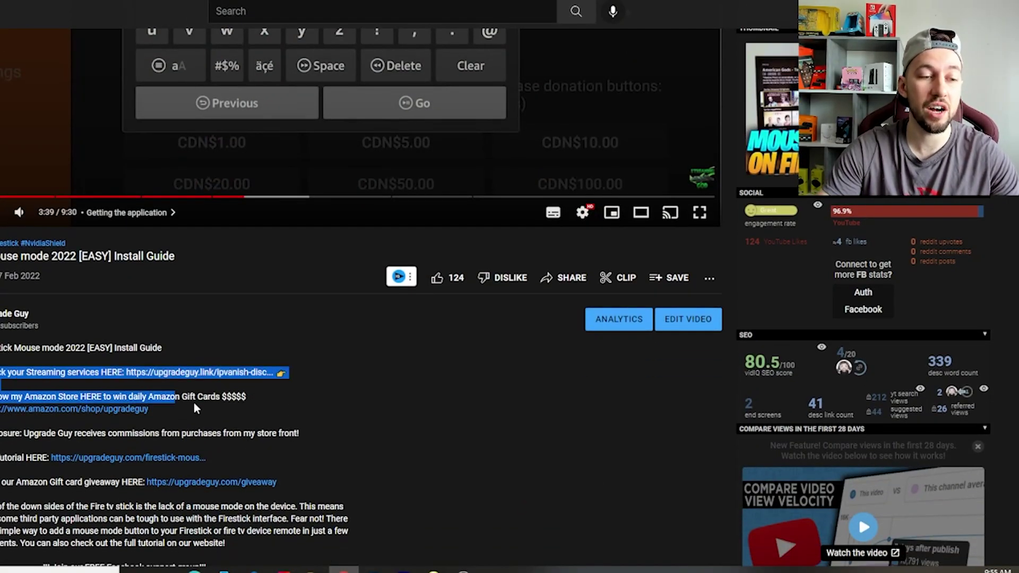
{"action": "left_click_drag", "start_coordinate": [196, 408], "coordinate": [282, 387]}
{"action": "left_click", "coordinate": [64, 370]}
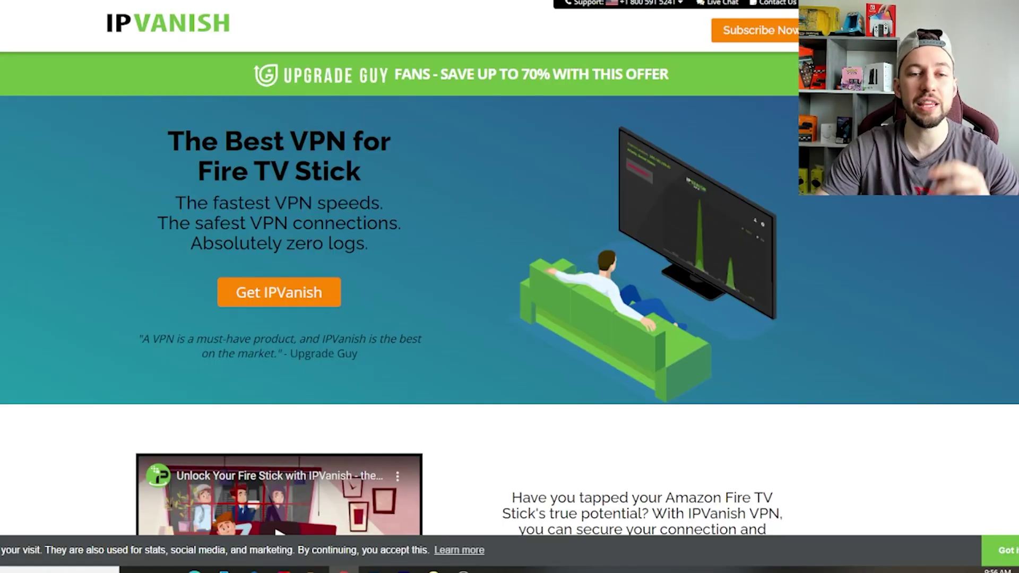
Scroll to the IPVanish plans and highlight the Yearly 3.75/mo and Monthly prices.
{"action": "scroll", "coordinate": [472, 159], "scroll_direction": "down", "scroll_amount": 15}
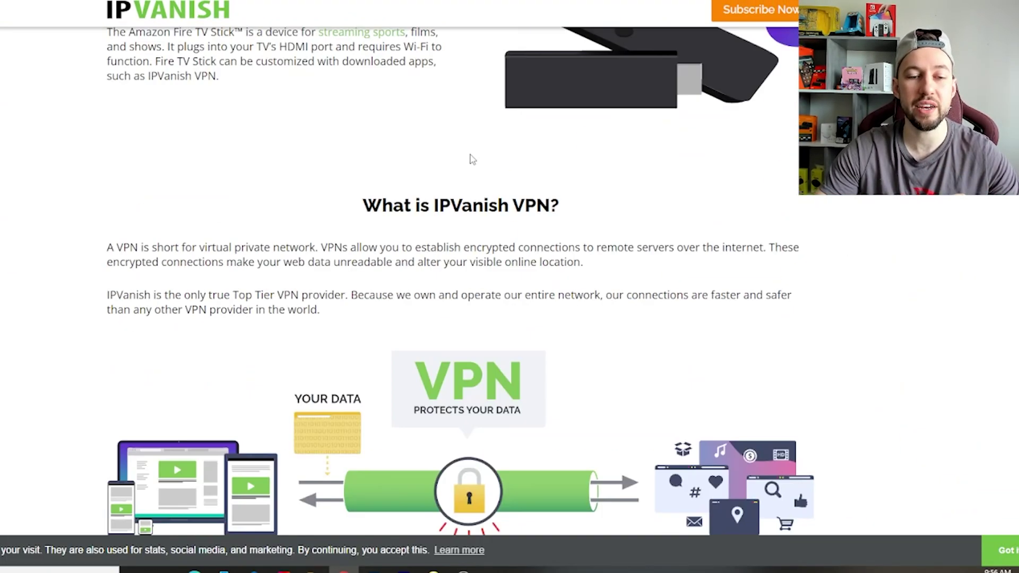
{"action": "scroll", "coordinate": [471, 160], "scroll_direction": "down", "scroll_amount": 12}
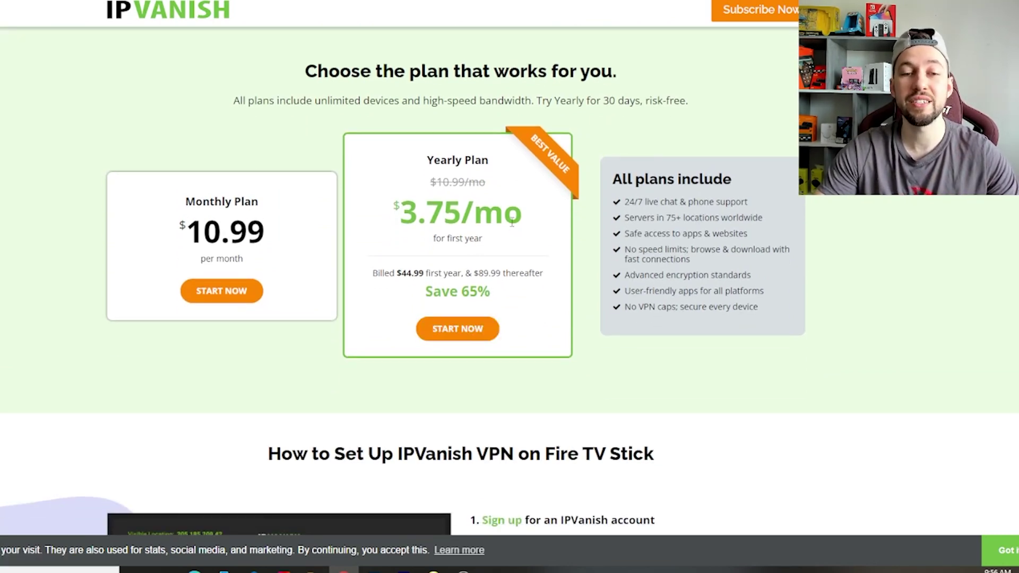
{"action": "left_click_drag", "start_coordinate": [528, 219], "coordinate": [408, 212]}
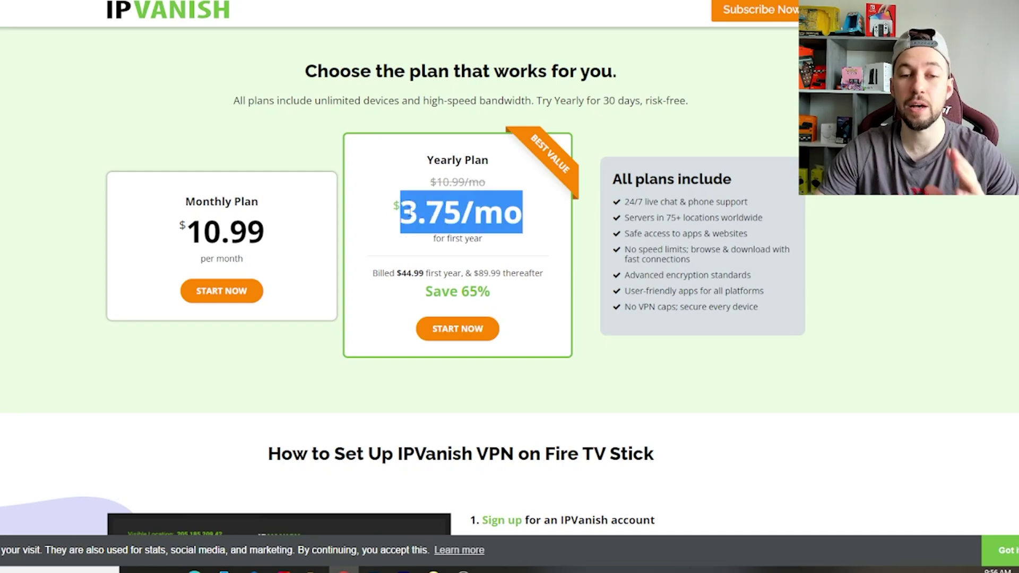
{"action": "left_click_drag", "start_coordinate": [266, 232], "coordinate": [205, 234]}
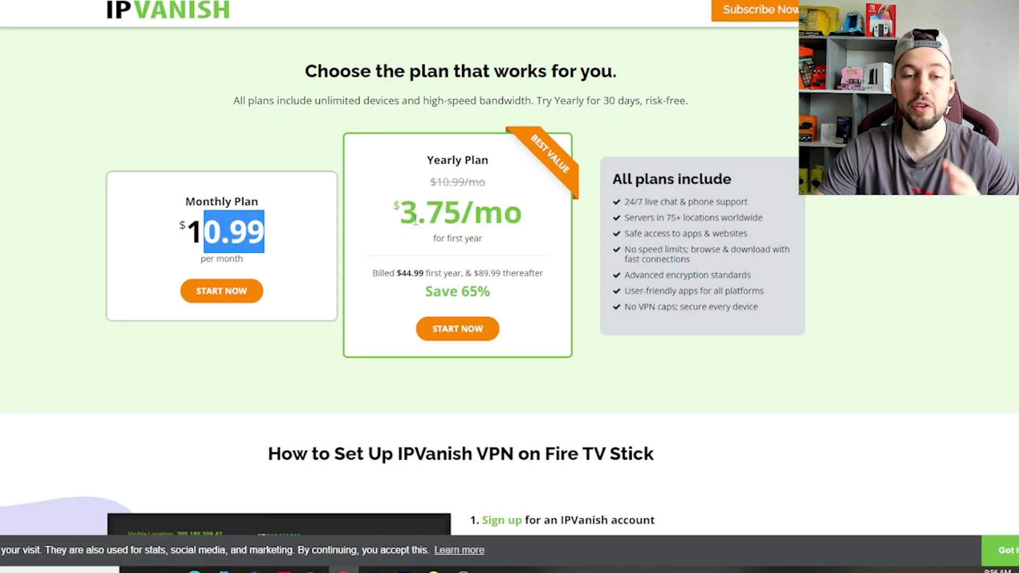
{"action": "left_click", "coordinate": [416, 222]}
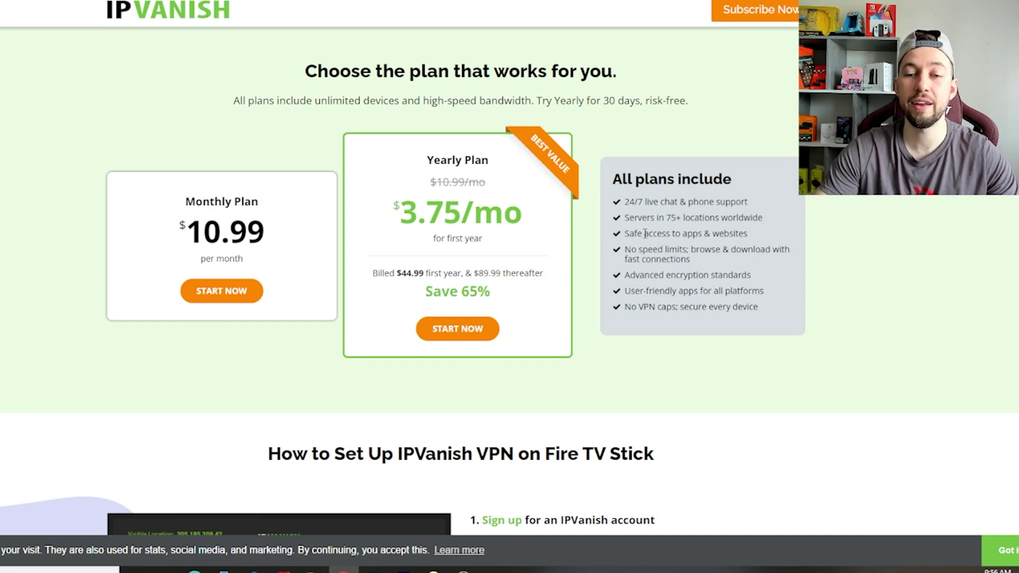
{"action": "scroll", "coordinate": [628, 212], "scroll_direction": "up", "scroll_amount": 1}
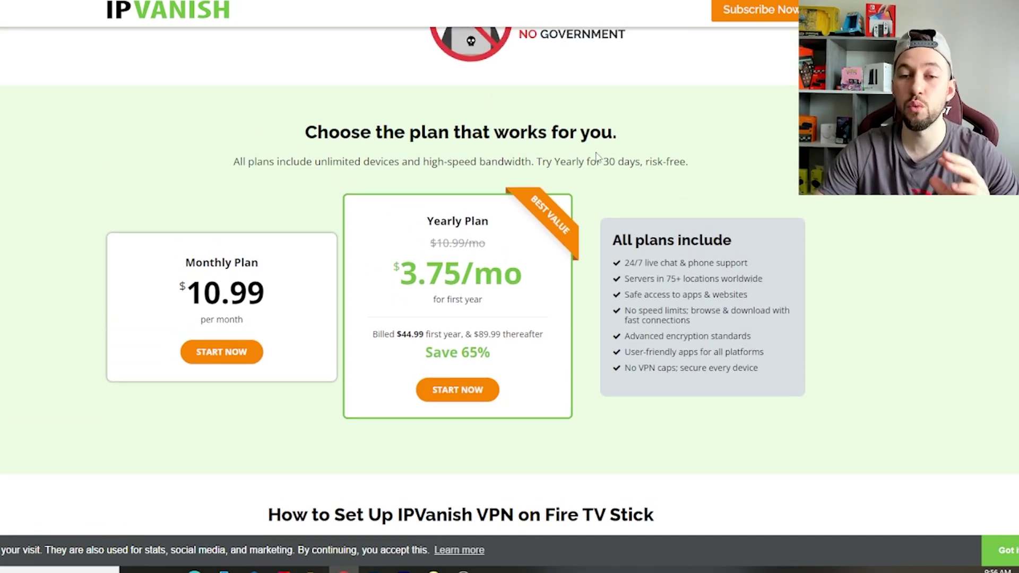
{"action": "left_click_drag", "start_coordinate": [618, 160], "coordinate": [642, 161]}
{"action": "left_click", "coordinate": [663, 159]}
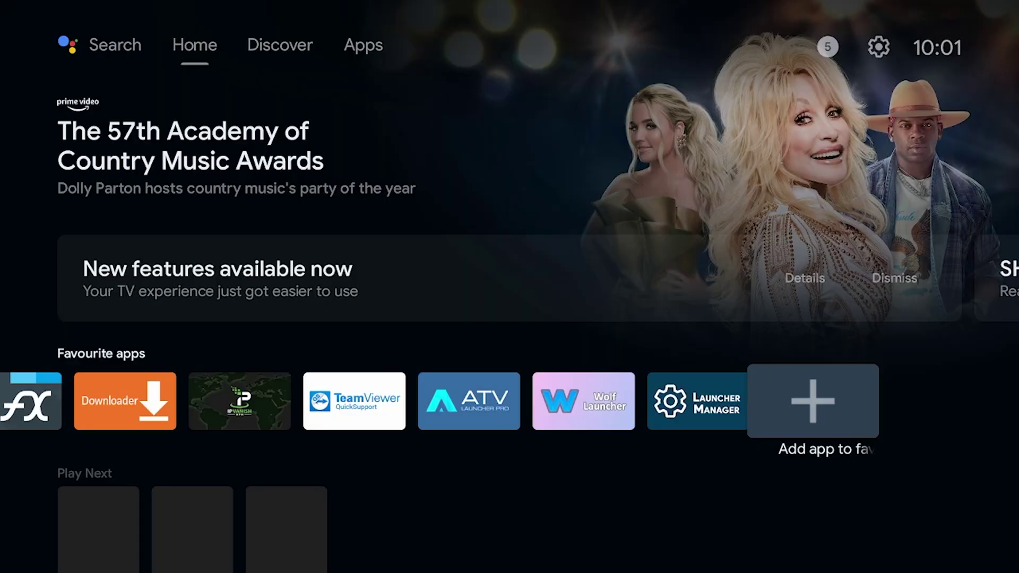
Move along Favourite apps past Wolf Launcher and Launcher Manager, back to ATV Launcher.
{"action": "key", "text": "Left"}
{"action": "key", "text": "Left"}
{"action": "key", "text": "Left"}
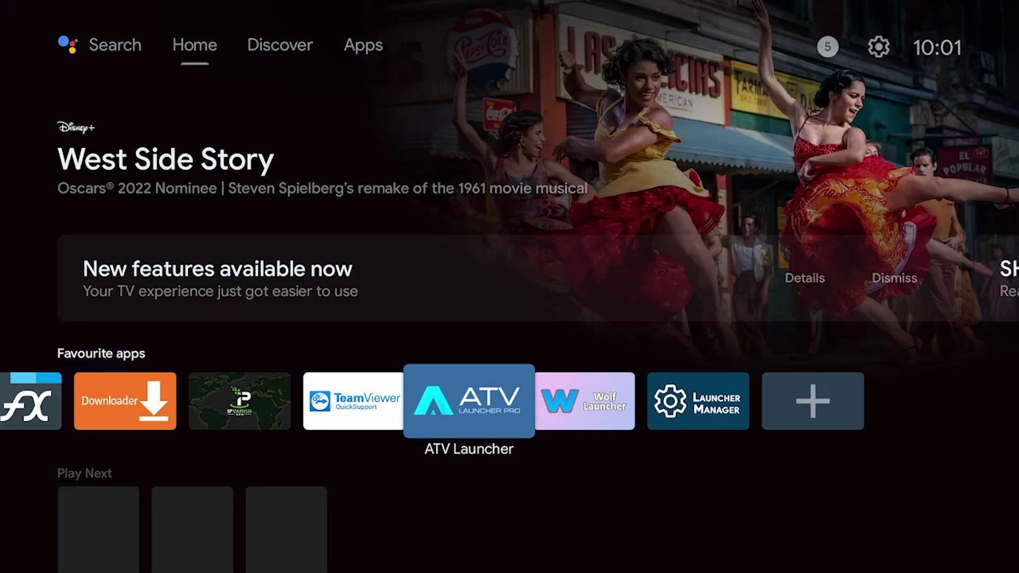
{"action": "key", "text": "Right"}
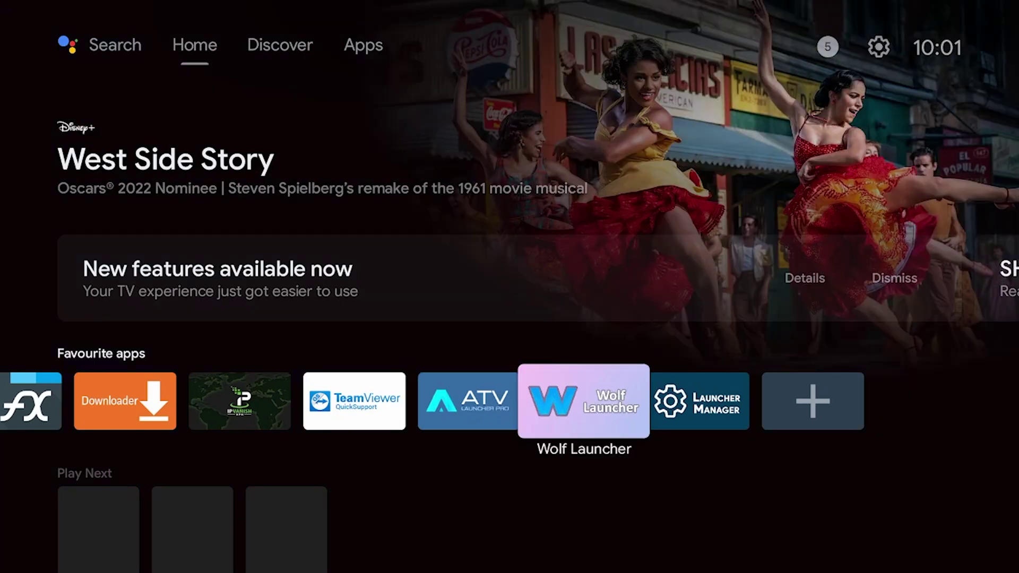
{"action": "key", "text": "Right"}
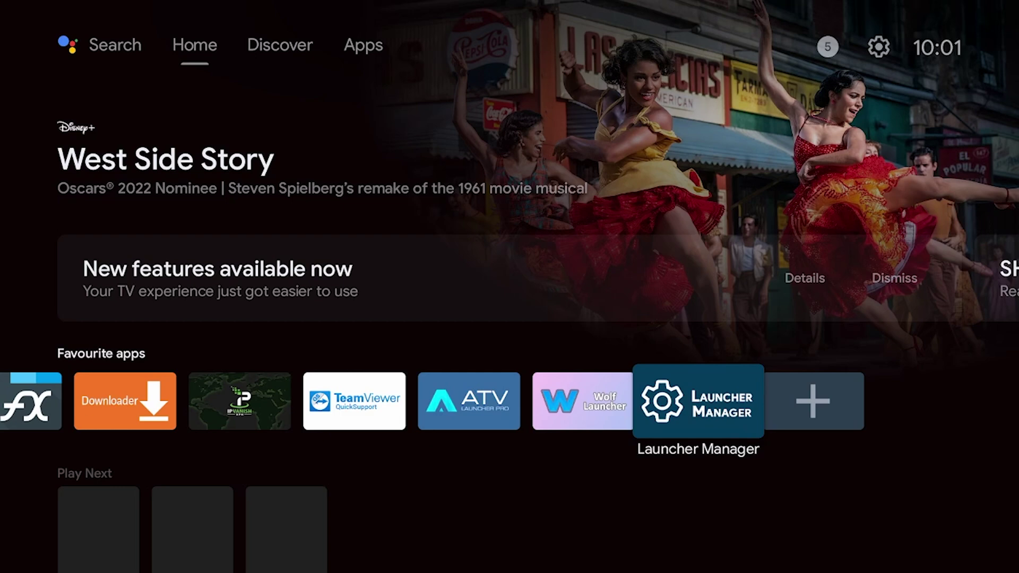
{"action": "key", "text": "Left"}
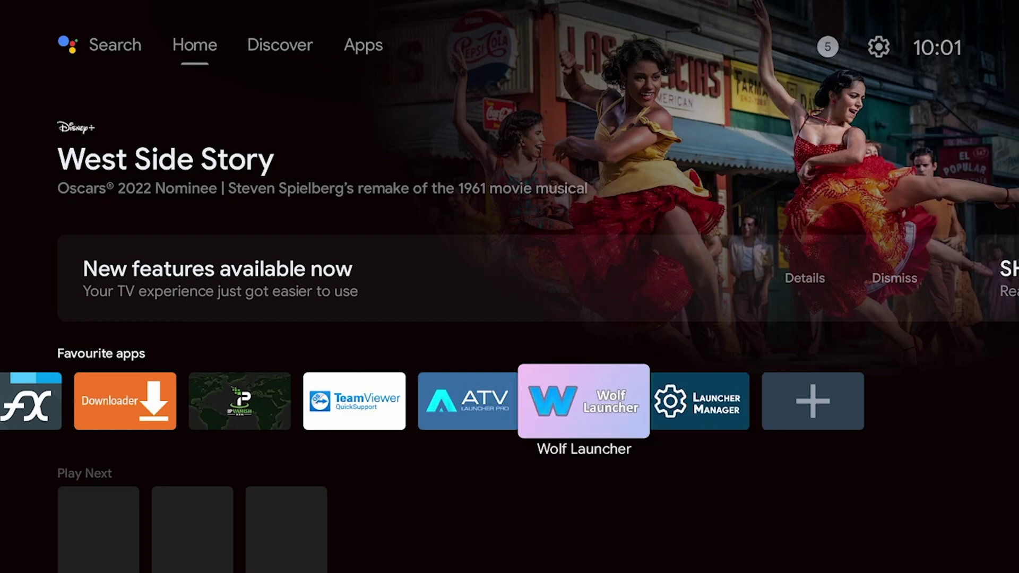
{"action": "key", "text": "Left"}
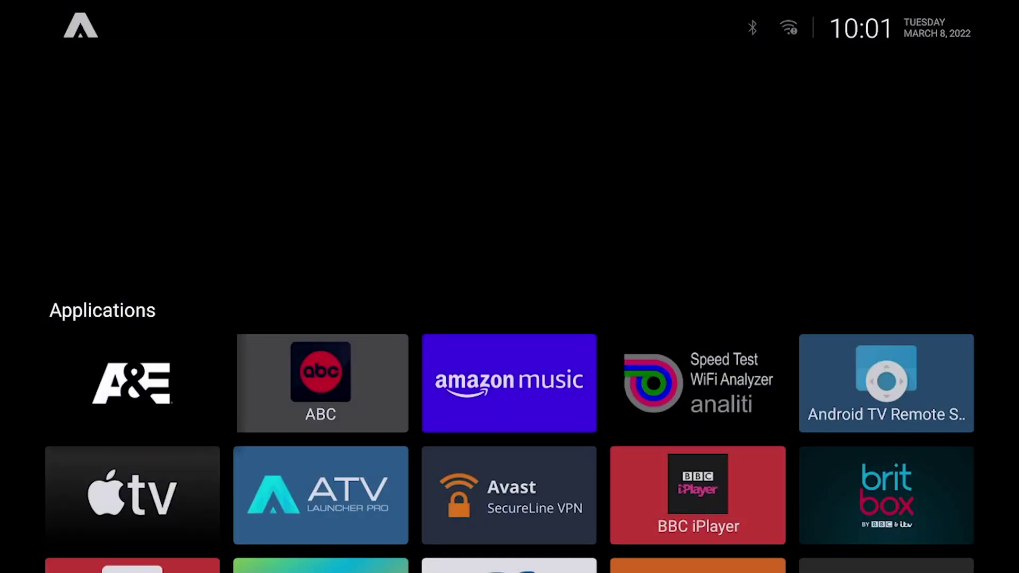
Navigate down the Applications grid to the Live Channels tile.
{"action": "key", "text": "Down"}
{"action": "key", "text": "Down"}
{"action": "key", "text": "Down"}
{"action": "key", "text": "Down"}
{"action": "key", "text": "Down"}
{"action": "key", "text": "Down"}
{"action": "key", "text": "Down"}
{"action": "key", "text": "Down"}
{"action": "key", "text": "Down"}
{"action": "key", "text": "Down"}
{"action": "key", "text": "Down"}
{"action": "key", "text": "Down"}
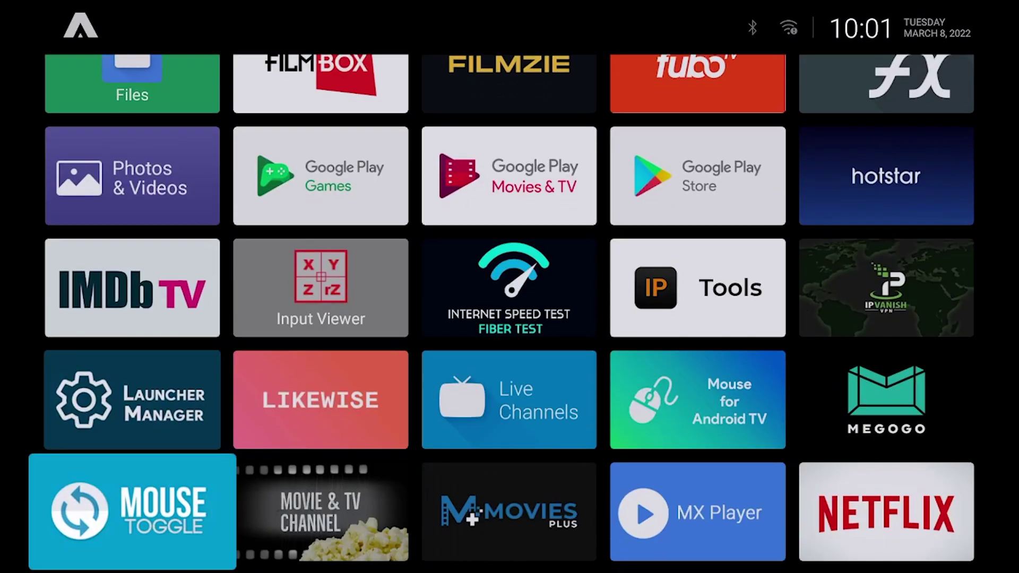
{"action": "key", "text": "Down"}
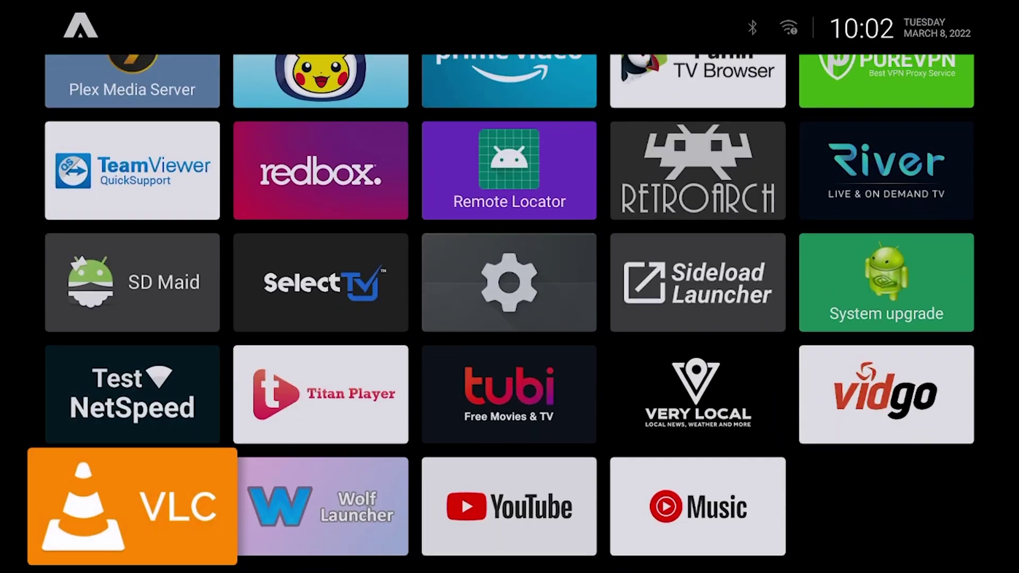
{"action": "key", "text": "Right"}
{"action": "key", "text": "Right"}
{"action": "key", "text": "Right"}
{"action": "key", "text": "Up"}
{"action": "key", "text": "Up"}
{"action": "key", "text": "Up"}
{"action": "key", "text": "Up"}
{"action": "key", "text": "Up"}
{"action": "key", "text": "Up"}
{"action": "key", "text": "Up"}
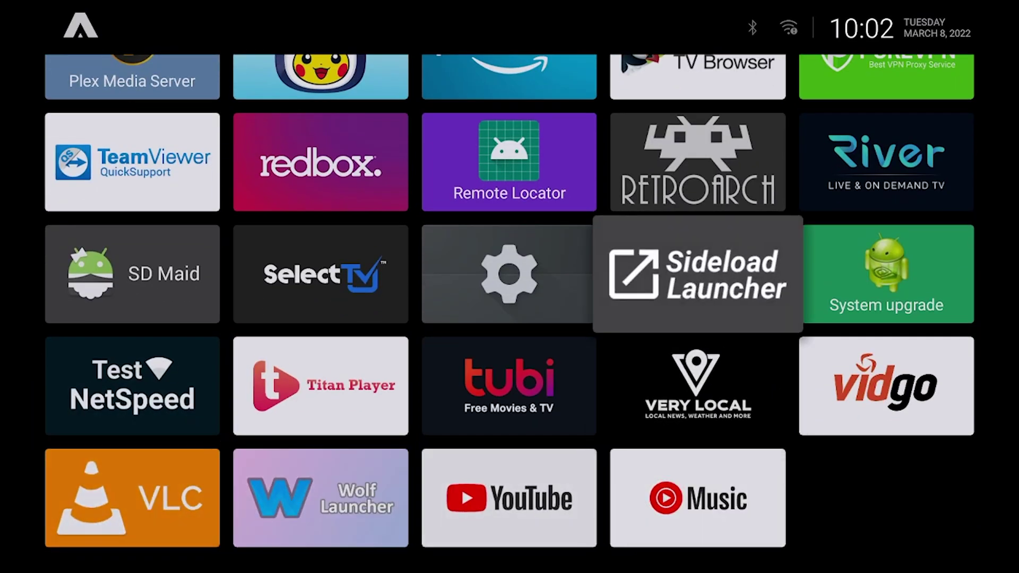
{"action": "key", "text": "Up"}
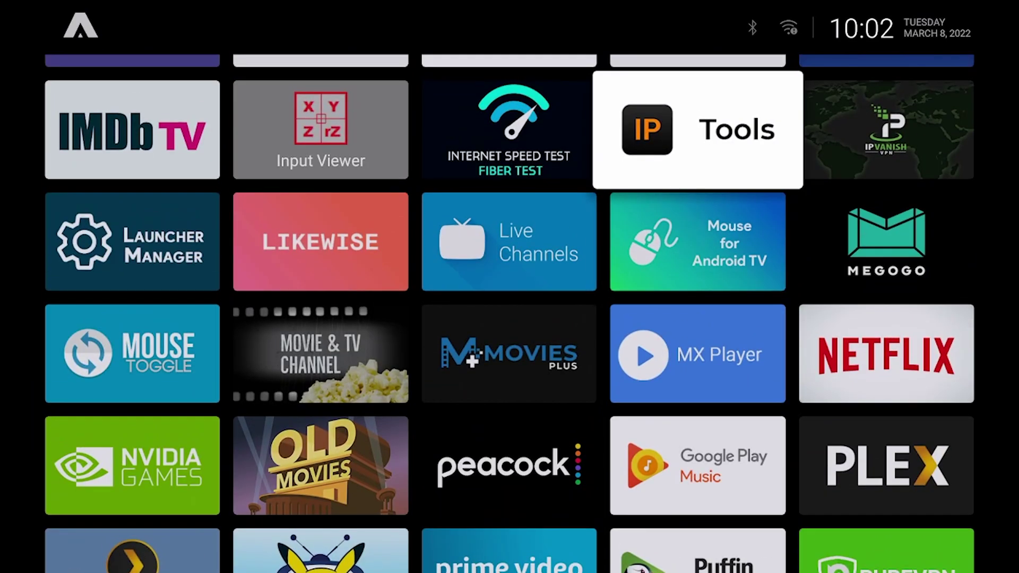
{"action": "key", "text": "Down"}
{"action": "key", "text": "Left"}
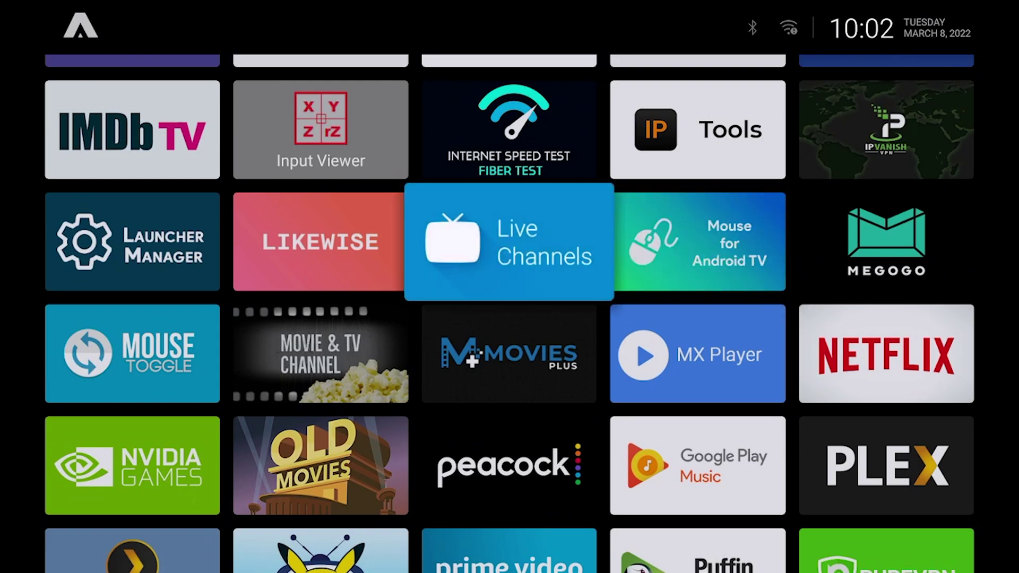
Reposition Live Channels up a row, between Input Viewer and Internet Speed Test.
{"action": "key", "text": "Menu"}
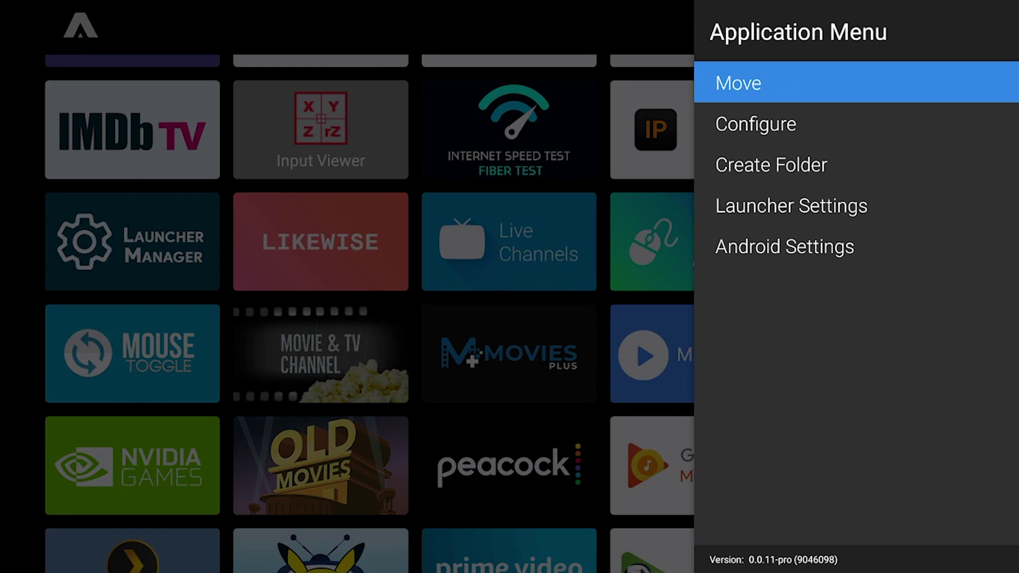
{"action": "key", "text": "Return"}
{"action": "key", "text": "Left"}
{"action": "key", "text": "Left"}
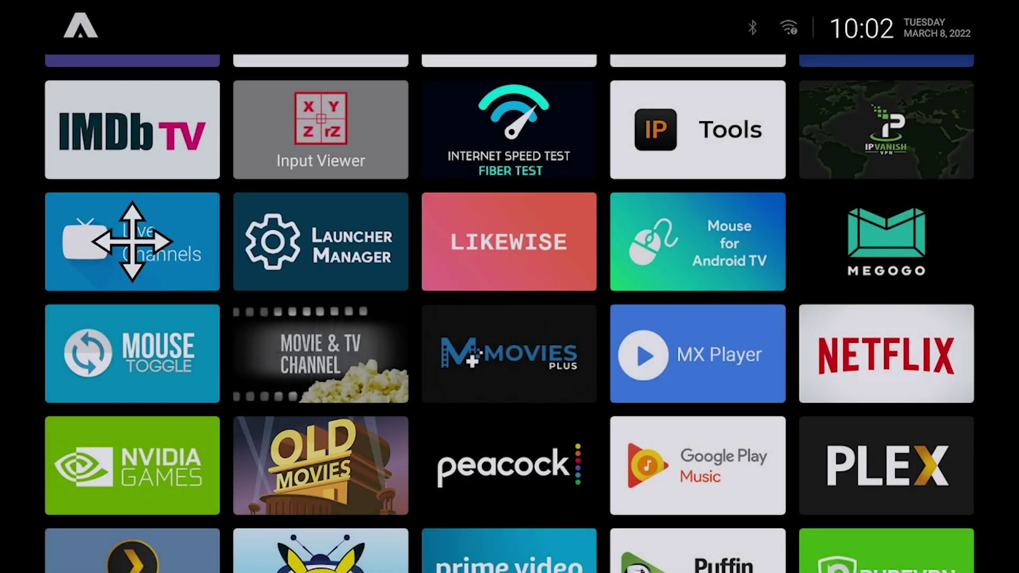
{"action": "key", "text": "Up"}
{"action": "key", "text": "Right"}
{"action": "key", "text": "Right"}
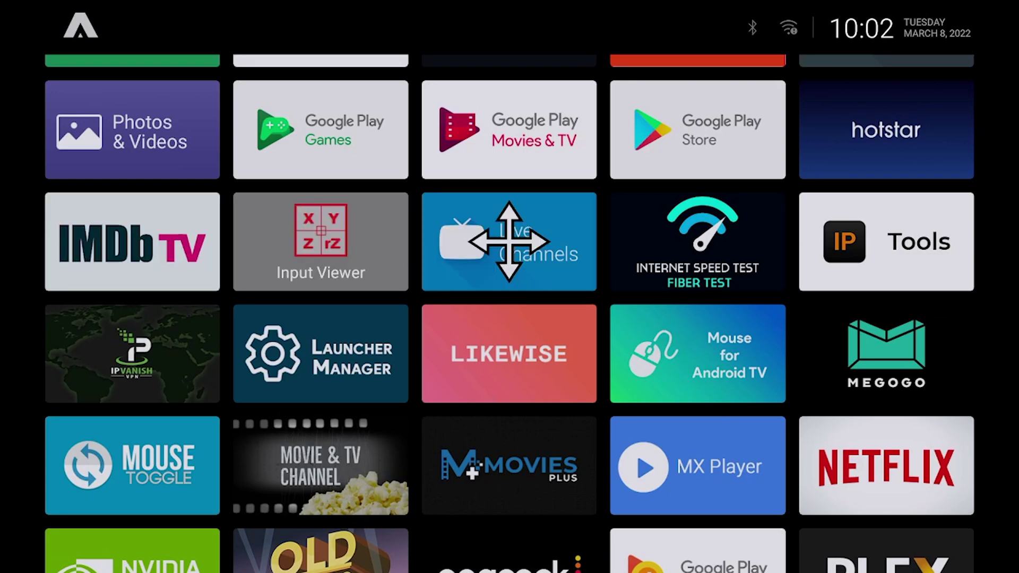
{"action": "key", "text": "Return"}
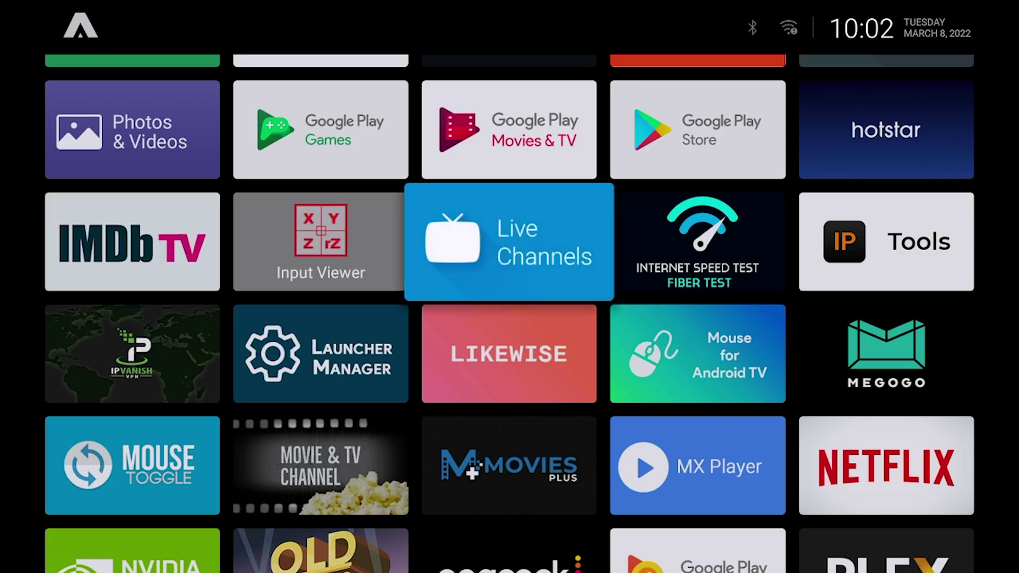
{"action": "key", "text": "Menu"}
{"action": "key", "text": "Down"}
{"action": "key", "text": "Return"}
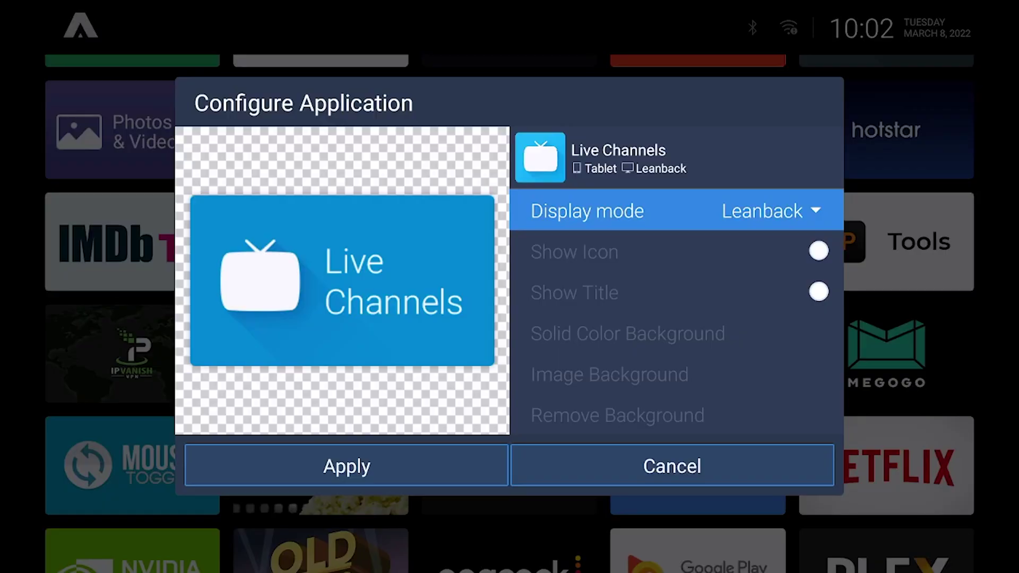
{"action": "key", "text": "Return"}
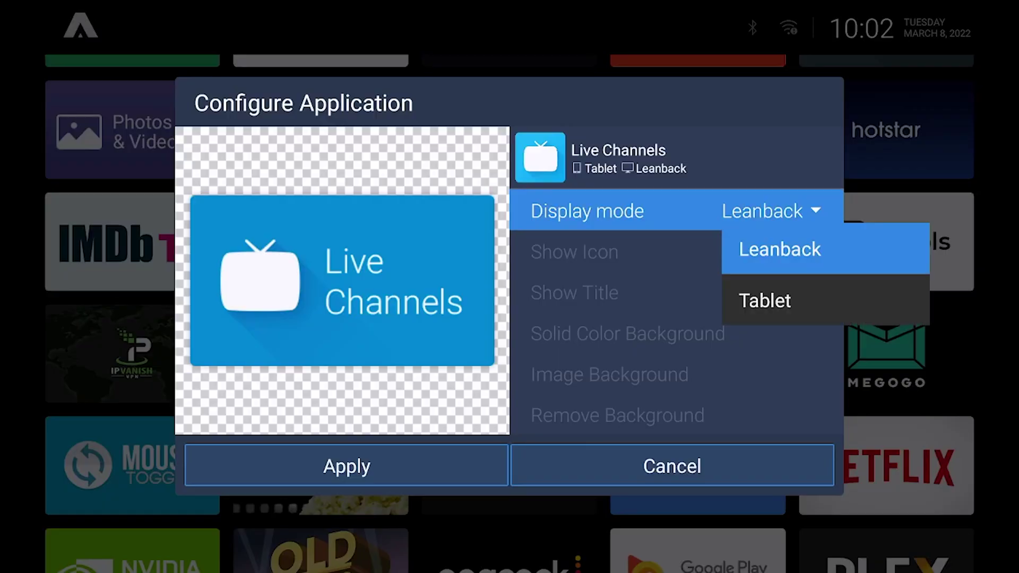
{"action": "key", "text": "Down"}
{"action": "key", "text": "Up"}
{"action": "key", "text": "Return"}
{"action": "key", "text": "Down"}
{"action": "key", "text": "Left"}
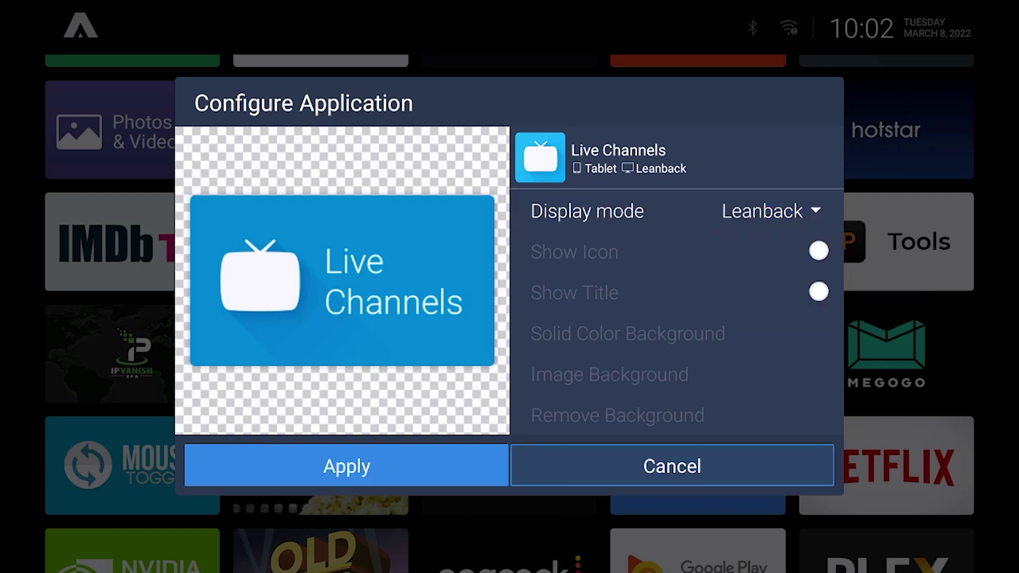
{"action": "key", "text": "Right"}
{"action": "key", "text": "Up"}
{"action": "key", "text": "Down"}
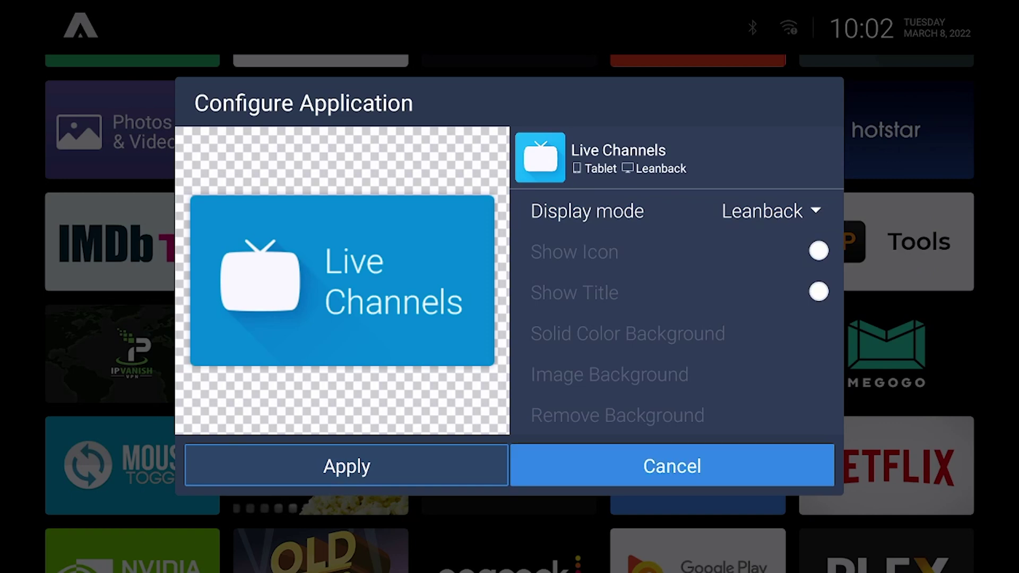
{"action": "key", "text": "Up"}
{"action": "key", "text": "Down"}
{"action": "key", "text": "Return"}
Start a new folder from the Application Menu and enter the name 'tv apps'.
{"action": "key", "text": "Menu"}
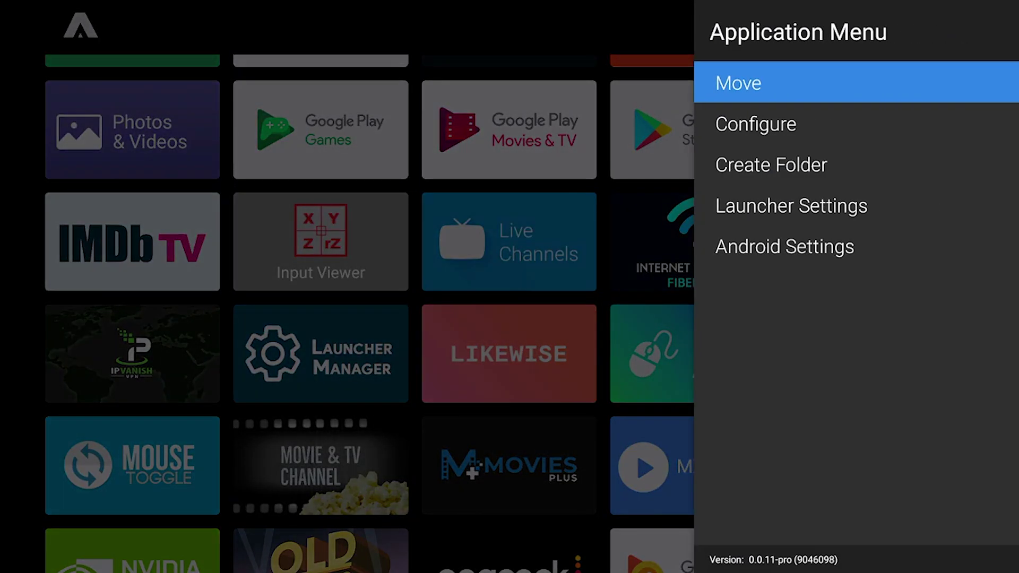
{"action": "key", "text": "Down"}
{"action": "key", "text": "Down"}
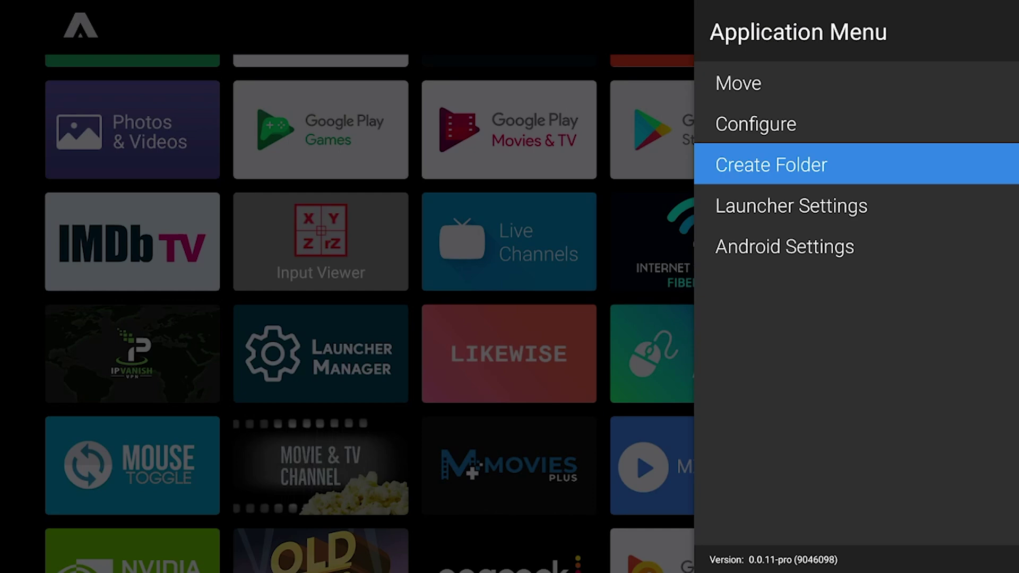
{"action": "key", "text": "Return"}
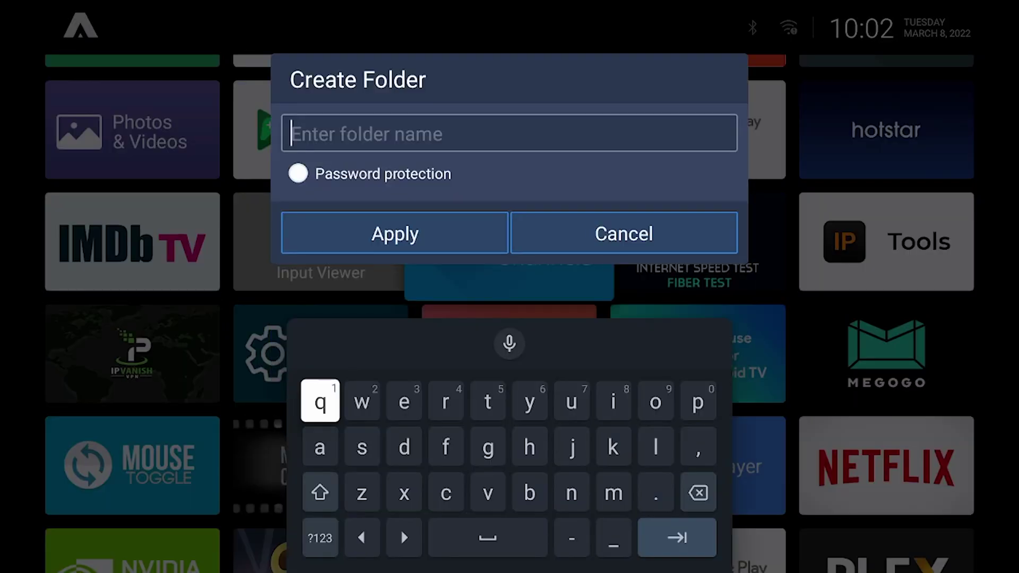
{"action": "key", "text": "Down"}
{"action": "key", "text": "Right"}
{"action": "key", "text": "Right"}
{"action": "key", "text": "Left"}
{"action": "key", "text": "Left"}
{"action": "key", "text": "Right"}
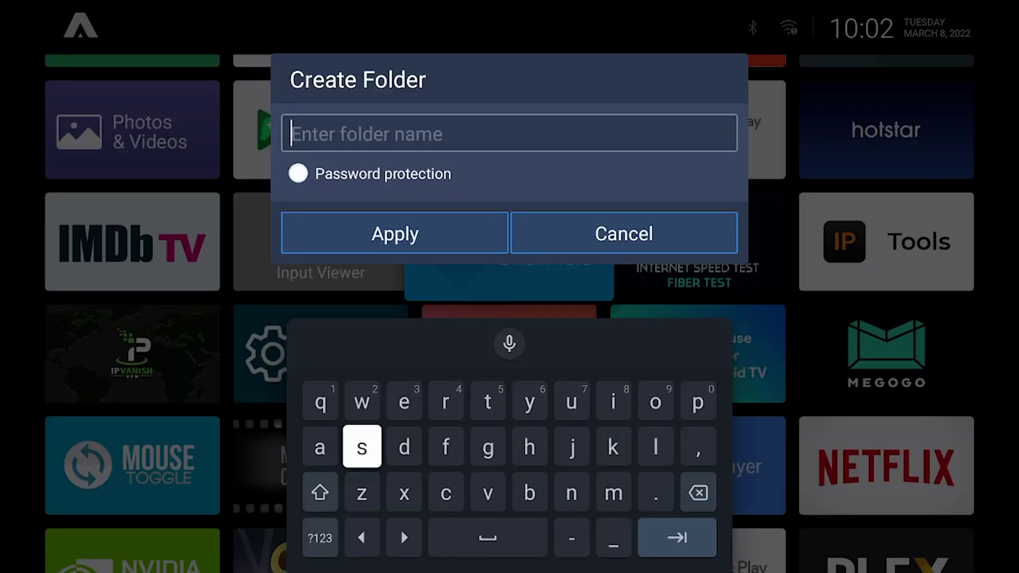
{"action": "key", "text": "Right"}
{"action": "key", "text": "Right"}
{"action": "key", "text": "Right"}
{"action": "key", "text": "Up"}
{"action": "key", "text": "Return"}
{"action": "key", "text": "Down"}
{"action": "key", "text": "Down"}
{"action": "key", "text": "Return"}
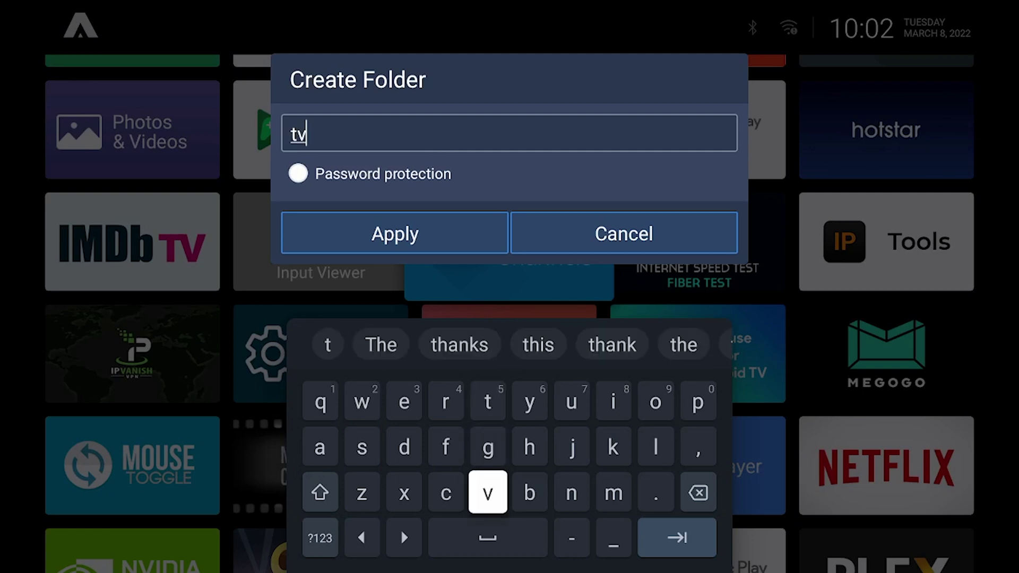
{"action": "key", "text": "Down"}
{"action": "key", "text": "Return"}
{"action": "key", "text": "Left"}
{"action": "key", "text": "Left"}
{"action": "key", "text": "Left"}
{"action": "key", "text": "Up"}
{"action": "key", "text": "Up"}
{"action": "key", "text": "Return"}
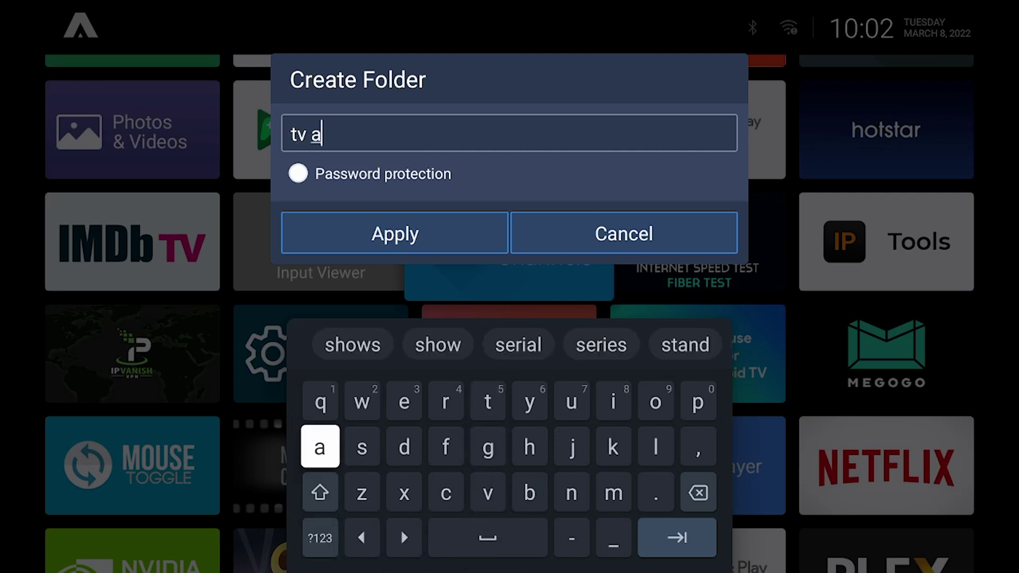
{"action": "key", "text": "Right"}
{"action": "key", "text": "Right"}
{"action": "key", "text": "Right"}
{"action": "key", "text": "Right"}
{"action": "key", "text": "Right"}
{"action": "key", "text": "Right"}
{"action": "key", "text": "Right"}
{"action": "key", "text": "Right"}
{"action": "key", "text": "Right"}
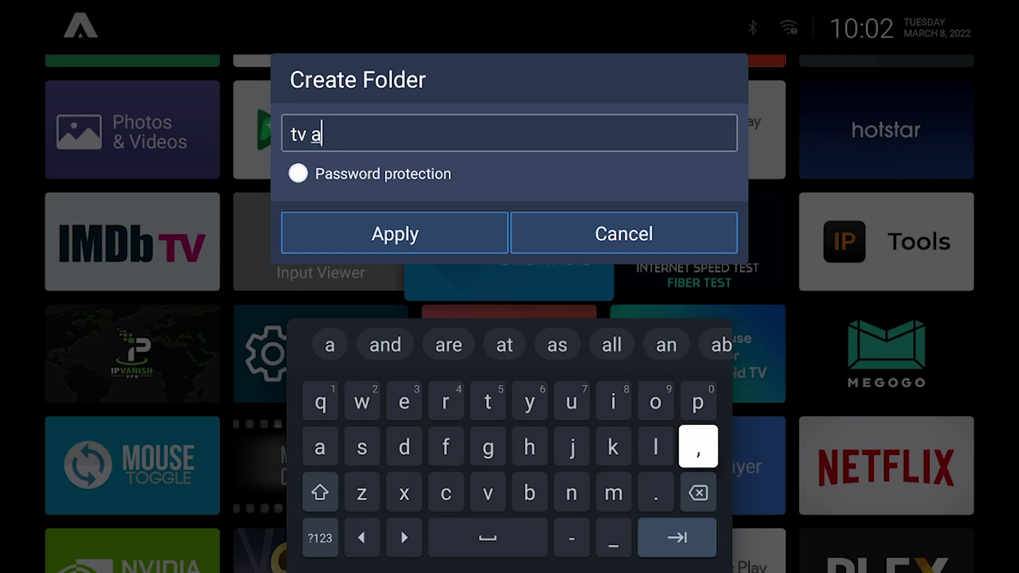
{"action": "key", "text": "Up"}
{"action": "key", "text": "Return"}
{"action": "key", "text": "Return"}
{"action": "key", "text": "Left"}
{"action": "key", "text": "Left"}
{"action": "key", "text": "Left"}
{"action": "key", "text": "Left"}
{"action": "key", "text": "Left"}
{"action": "key", "text": "Left"}
{"action": "key", "text": "Left"}
{"action": "key", "text": "Left"}
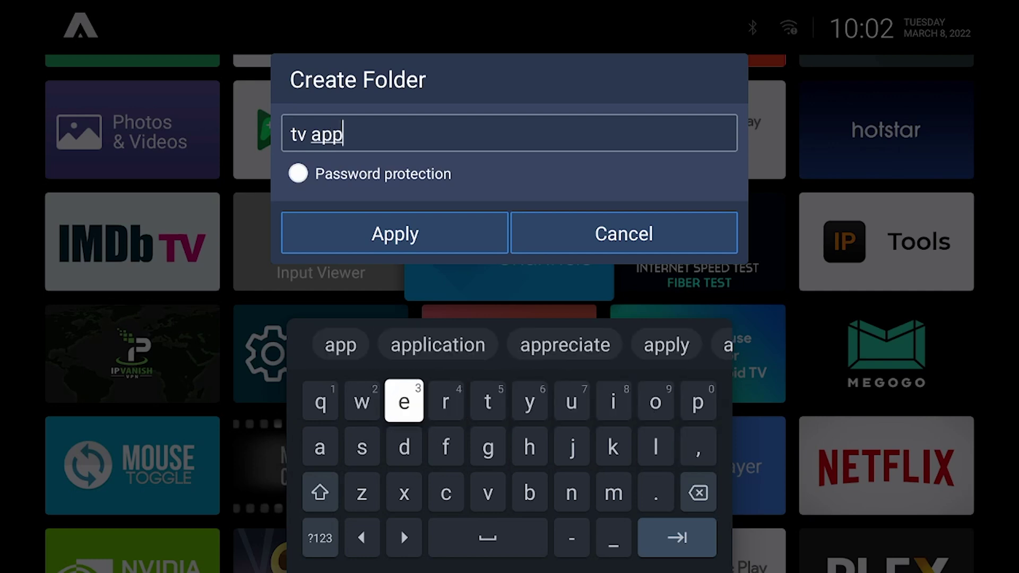
{"action": "key", "text": "Down"}
{"action": "key", "text": "Return"}
{"action": "key", "text": "Escape"}
Confirm creation of the tv apps folder and select its new tile.
{"action": "key", "text": "Down"}
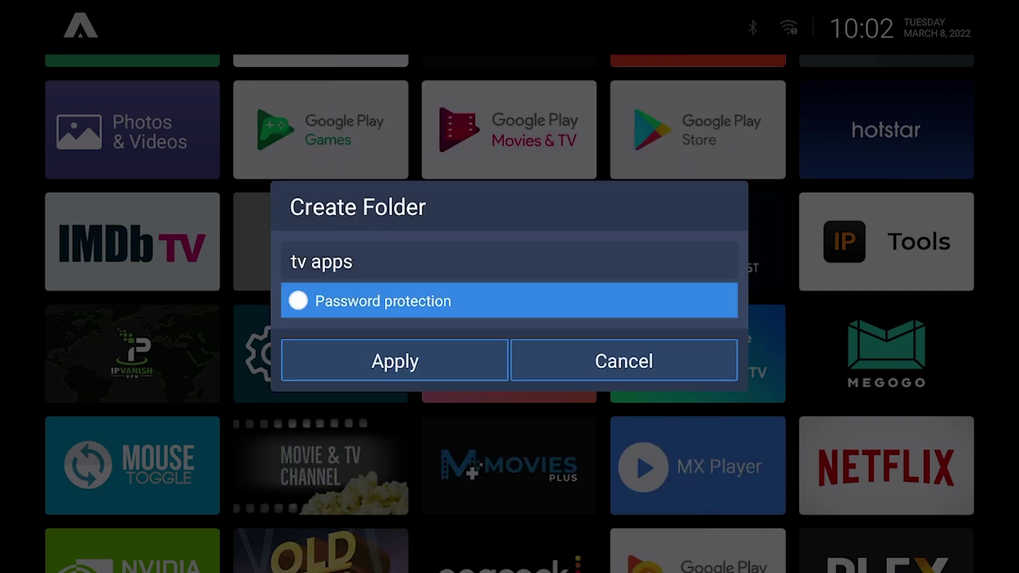
{"action": "key", "text": "Down"}
{"action": "key", "text": "Return"}
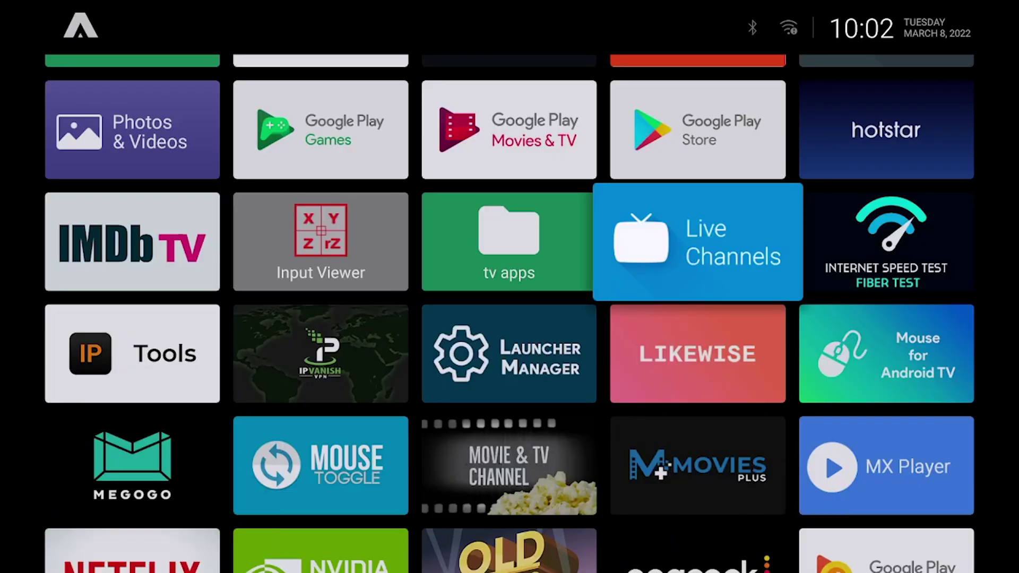
{"action": "key", "text": "Left"}
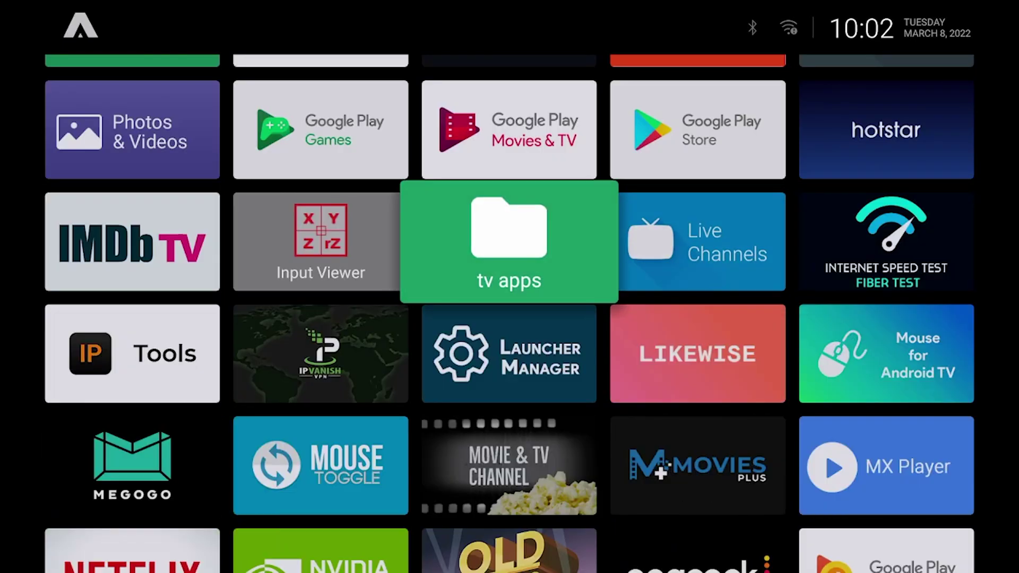
Open and close the empty tv apps folder, then select the IMDb TV tile.
{"action": "key", "text": "Return"}
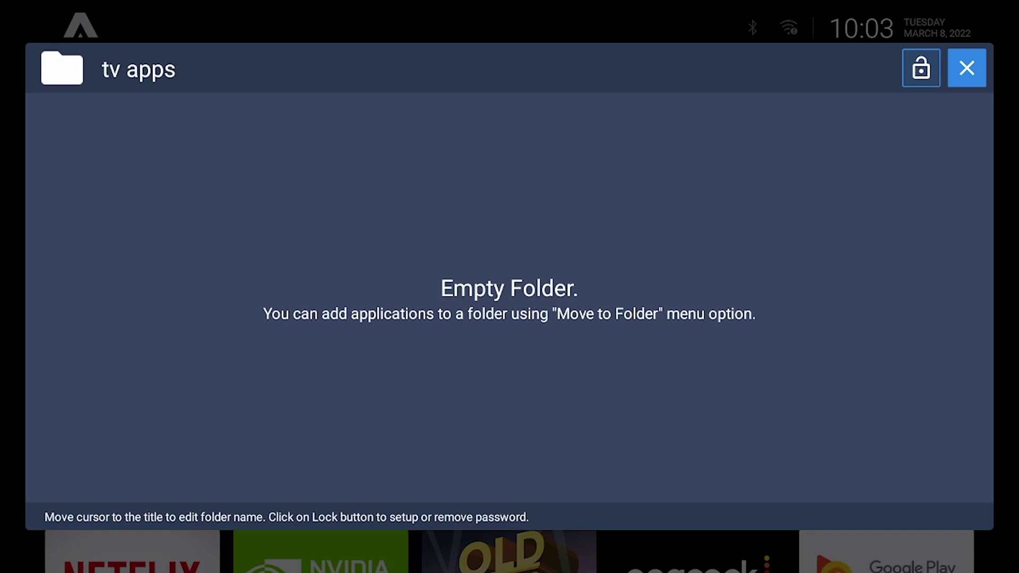
{"action": "key", "text": "Escape"}
{"action": "key", "text": "Down"}
{"action": "key", "text": "Left"}
{"action": "key", "text": "Left"}
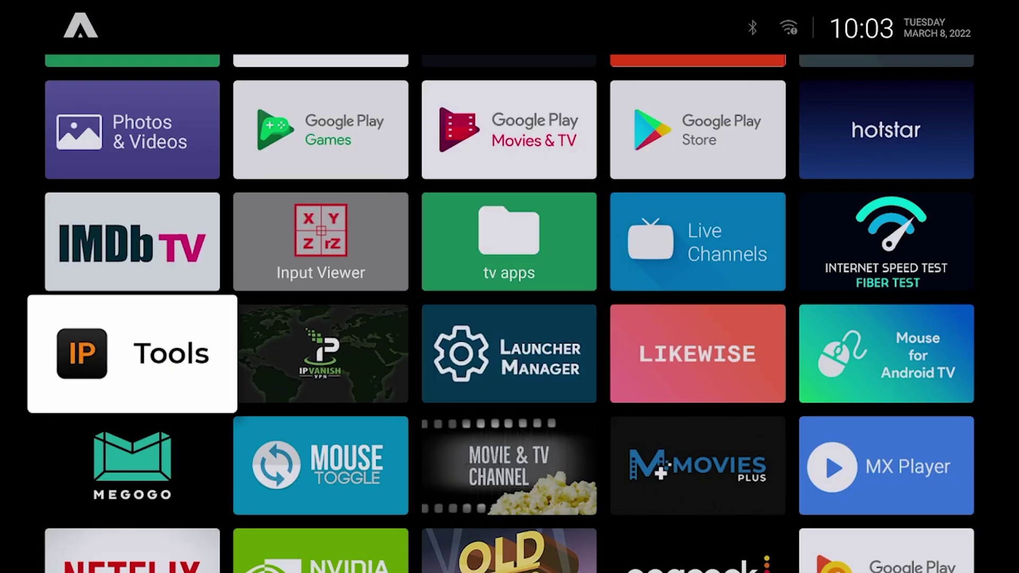
{"action": "key", "text": "Up"}
Try repositioning IMDb TV, shifting it right and back left.
{"action": "key", "text": "Return"}
{"action": "key", "text": "Down"}
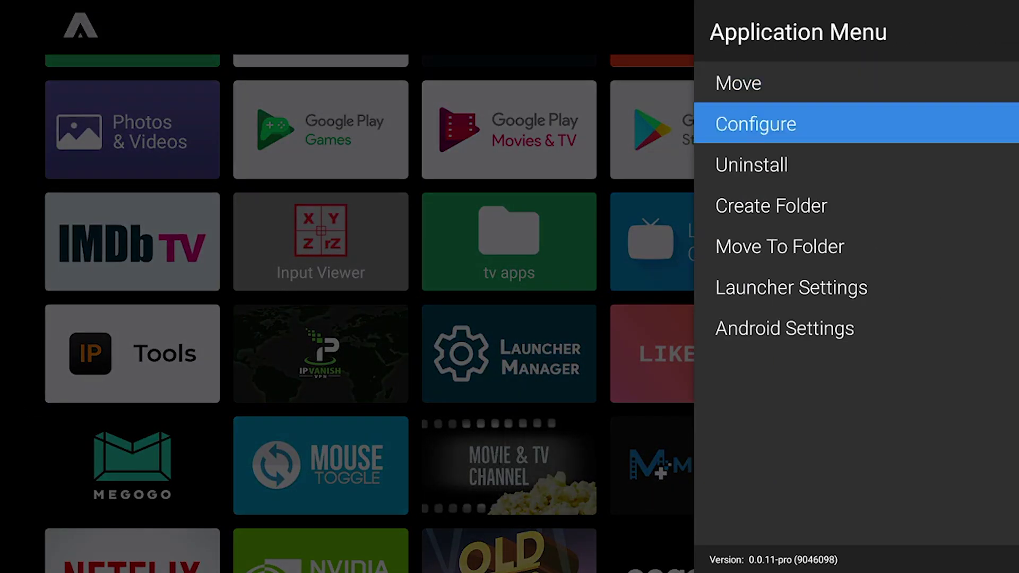
{"action": "key", "text": "Up"}
{"action": "key", "text": "Return"}
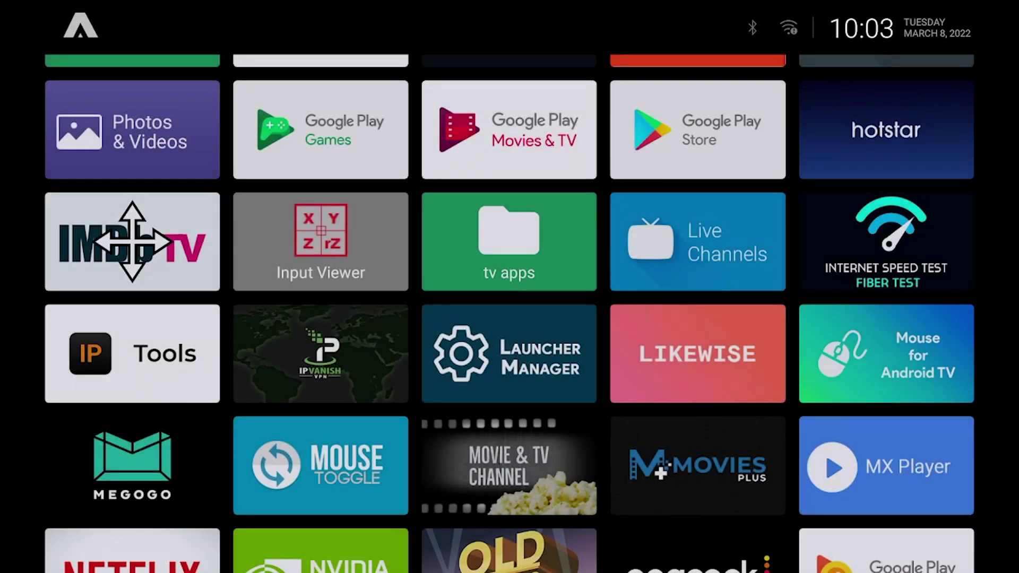
{"action": "key", "text": "Right"}
{"action": "key", "text": "Right"}
{"action": "key", "text": "Left"}
{"action": "key", "text": "Return"}
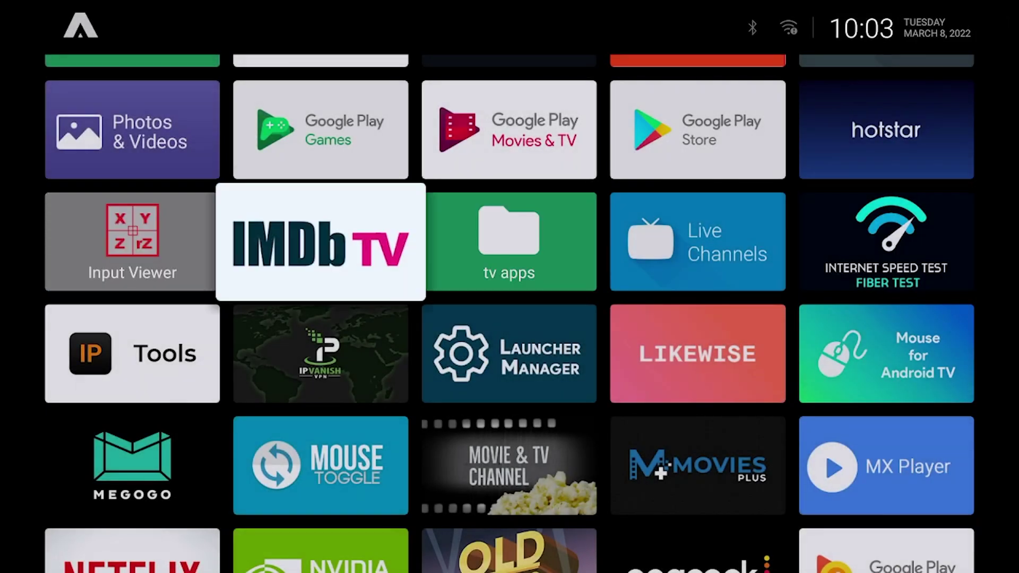
{"action": "key", "text": "Left"}
{"action": "key", "text": "Right"}
Move IMDb TV into the tv apps folder and verify the folder's contents.
{"action": "key", "text": "Return"}
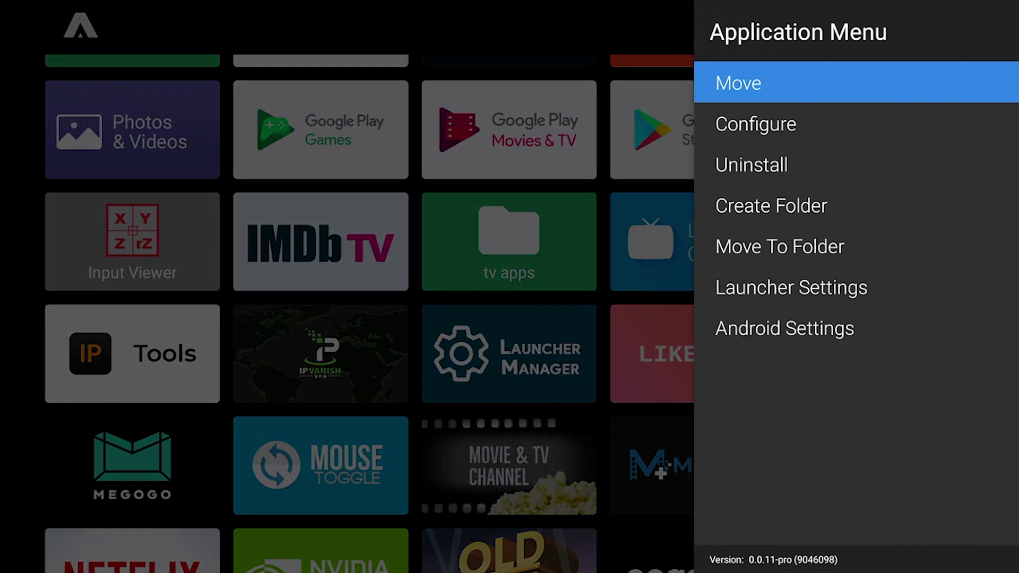
{"action": "key", "text": "Down"}
{"action": "key", "text": "Down"}
{"action": "key", "text": "Down"}
{"action": "key", "text": "Down"}
{"action": "key", "text": "Return"}
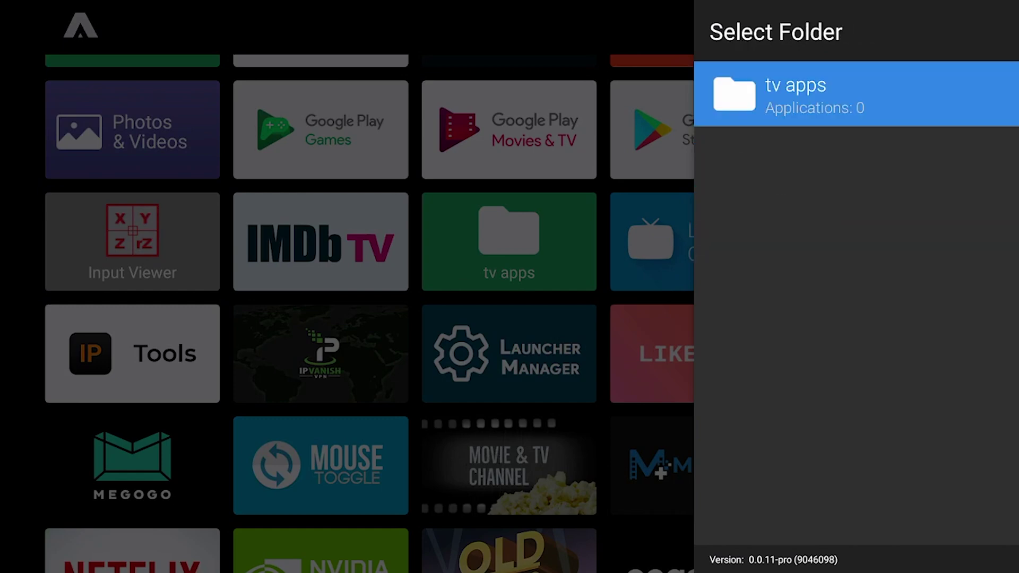
{"action": "key", "text": "Return"}
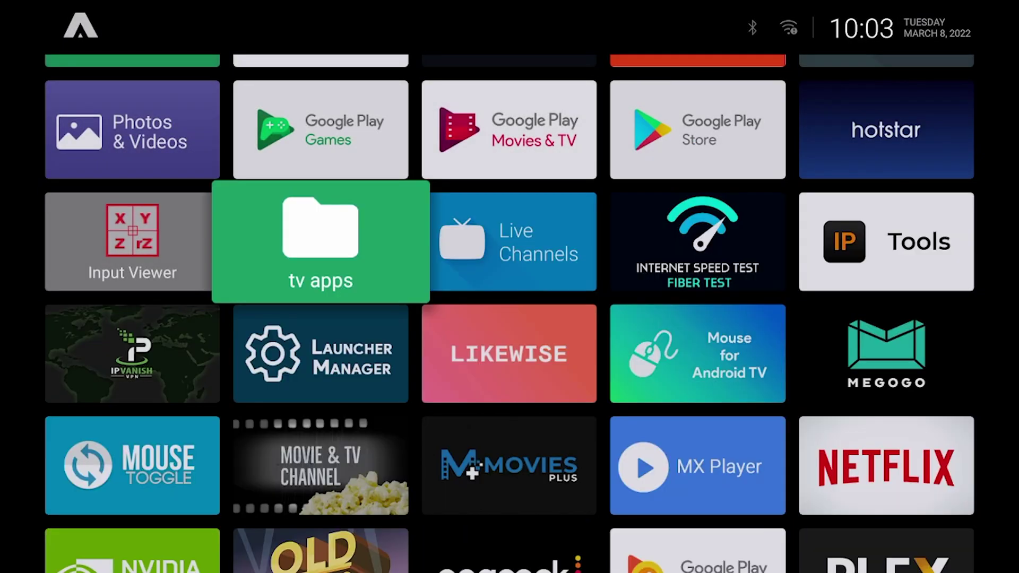
{"action": "key", "text": "Return"}
{"action": "key", "text": "Escape"}
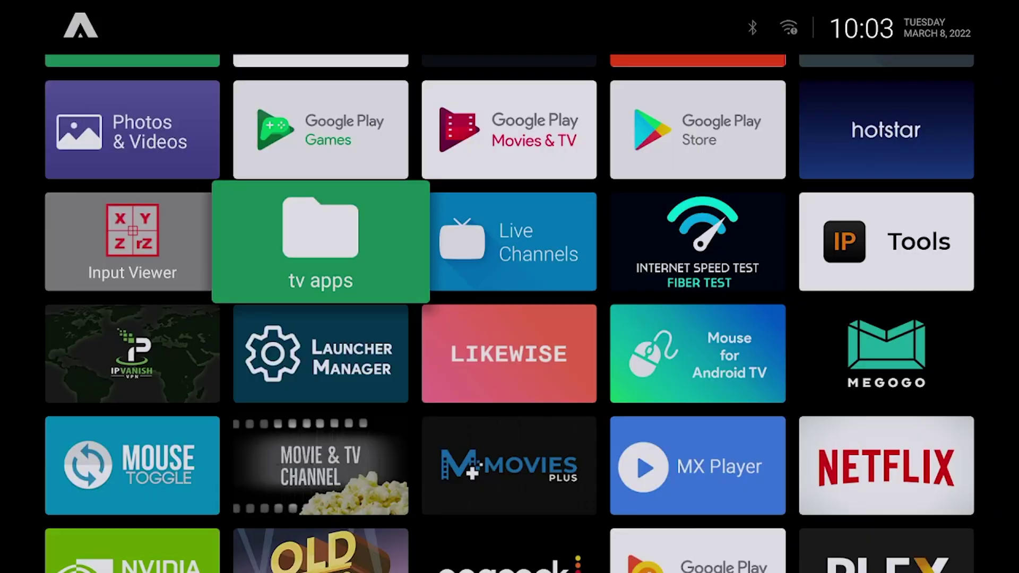
Open the launcher settings from the Live Channels options and browse them.
{"action": "key", "text": "Right"}
{"action": "key", "text": "Menu"}
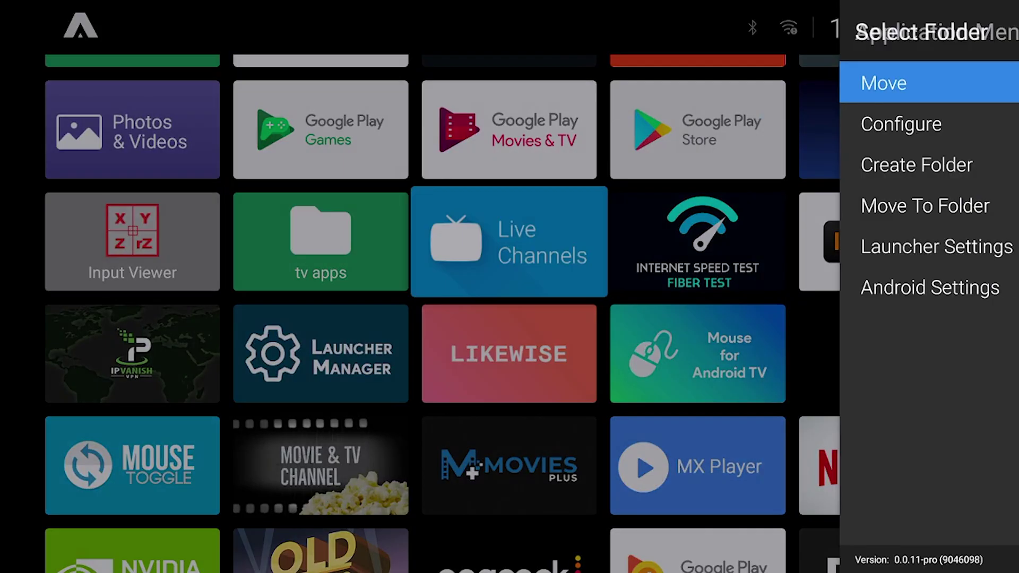
{"action": "key", "text": "Down"}
{"action": "key", "text": "Down"}
{"action": "key", "text": "Down"}
{"action": "key", "text": "Down"}
{"action": "key", "text": "Return"}
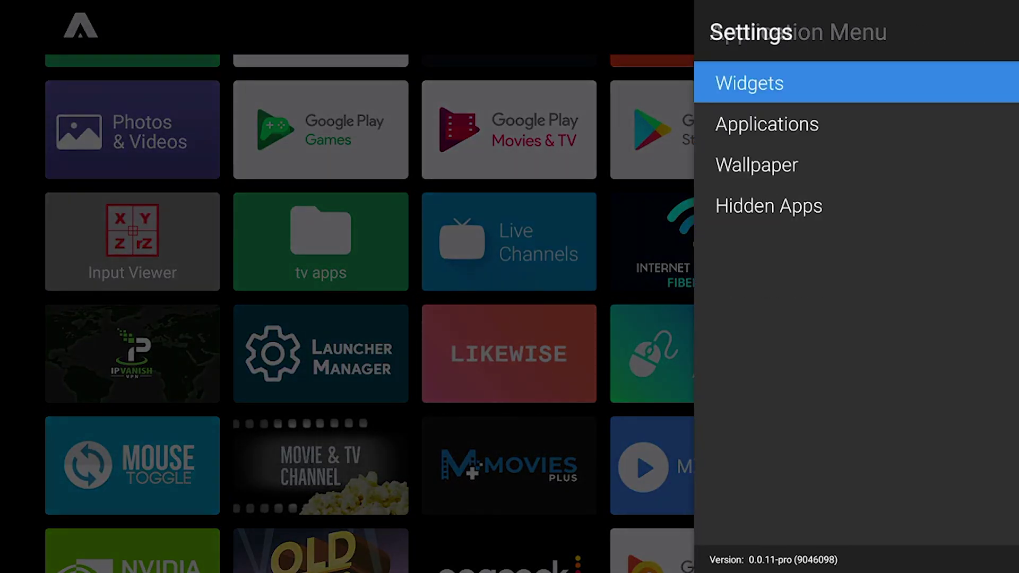
{"action": "key", "text": "Down"}
{"action": "key", "text": "Down"}
{"action": "key", "text": "Up"}
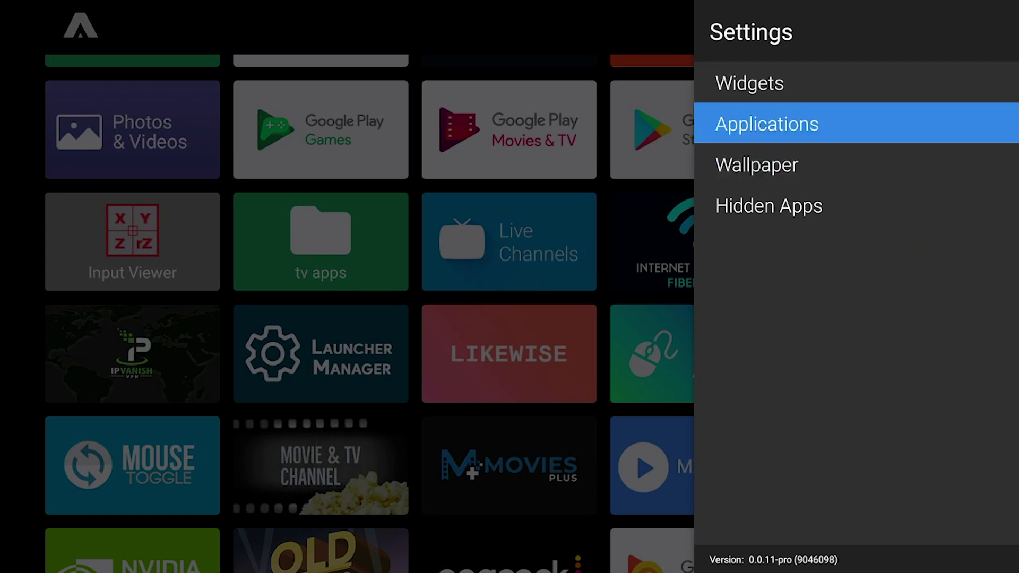
{"action": "key", "text": "Up"}
{"action": "key", "text": "Down"}
{"action": "key", "text": "Down"}
{"action": "key", "text": "Down"}
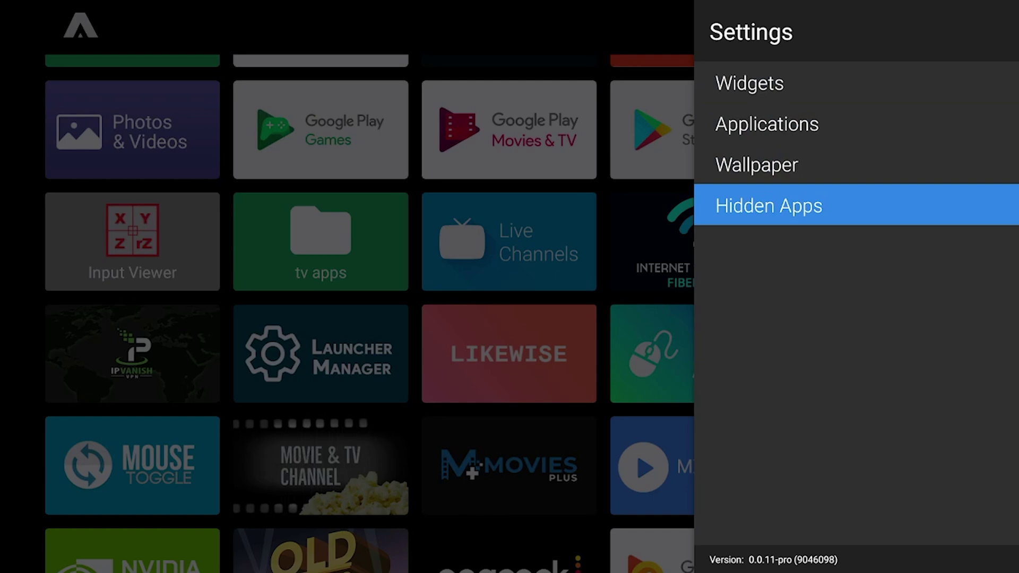
View the hidden apps list, then back out toward the app grid.
{"action": "key", "text": "Return"}
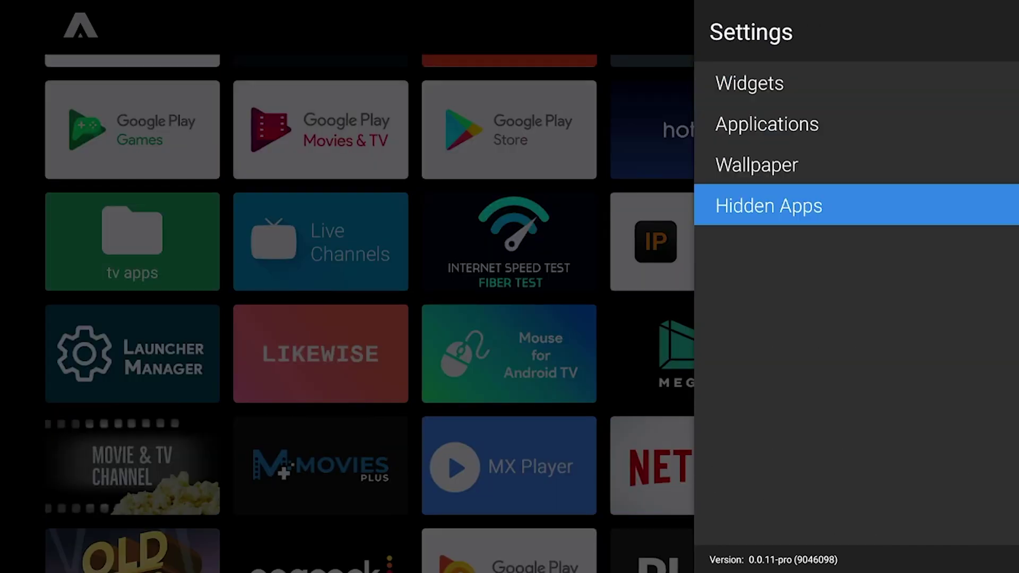
{"action": "key", "text": "Down"}
{"action": "key", "text": "Down"}
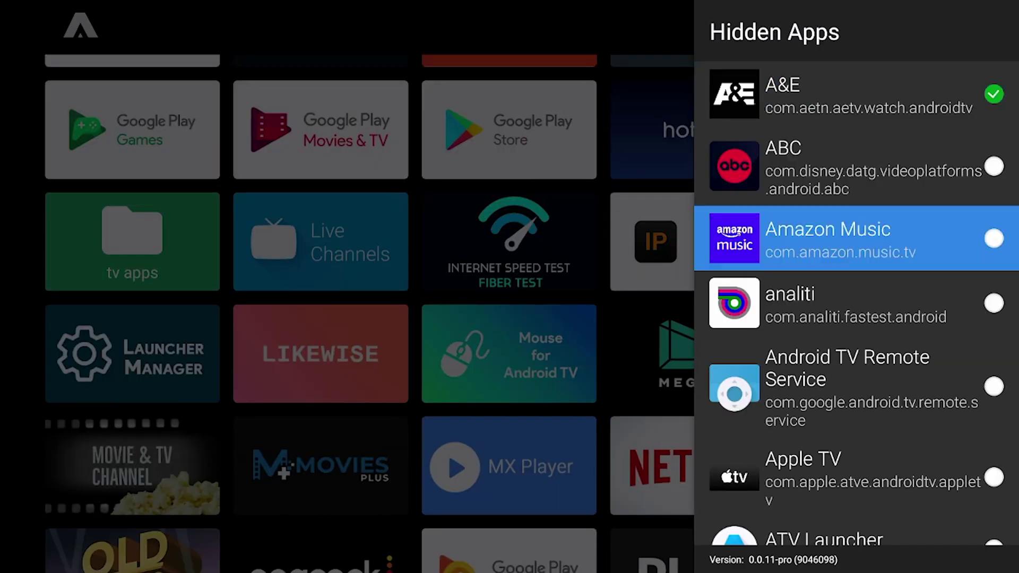
{"action": "key", "text": "Escape"}
{"action": "key", "text": "Escape"}
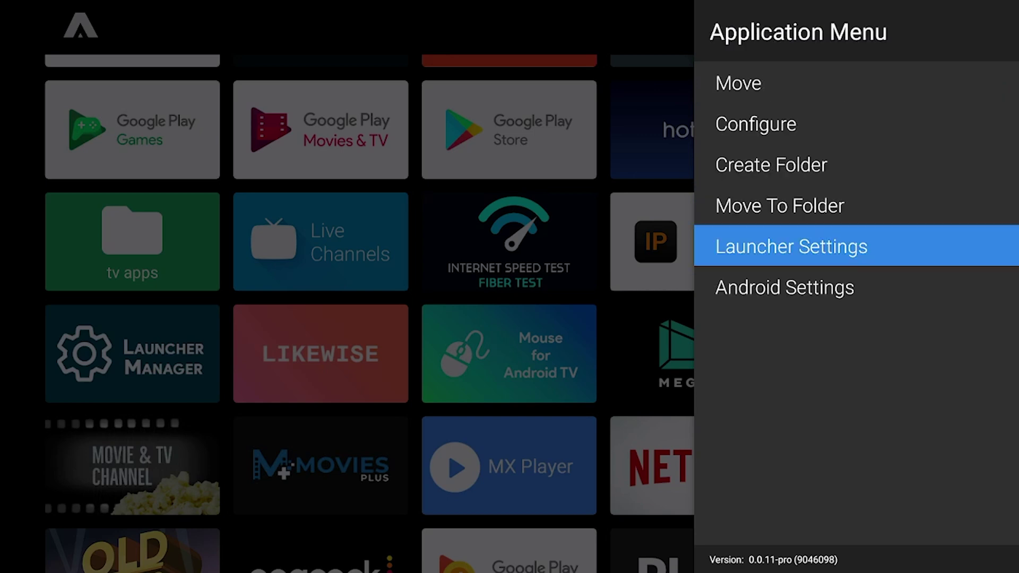
{"action": "key", "text": "Down"}
{"action": "key", "text": "Escape"}
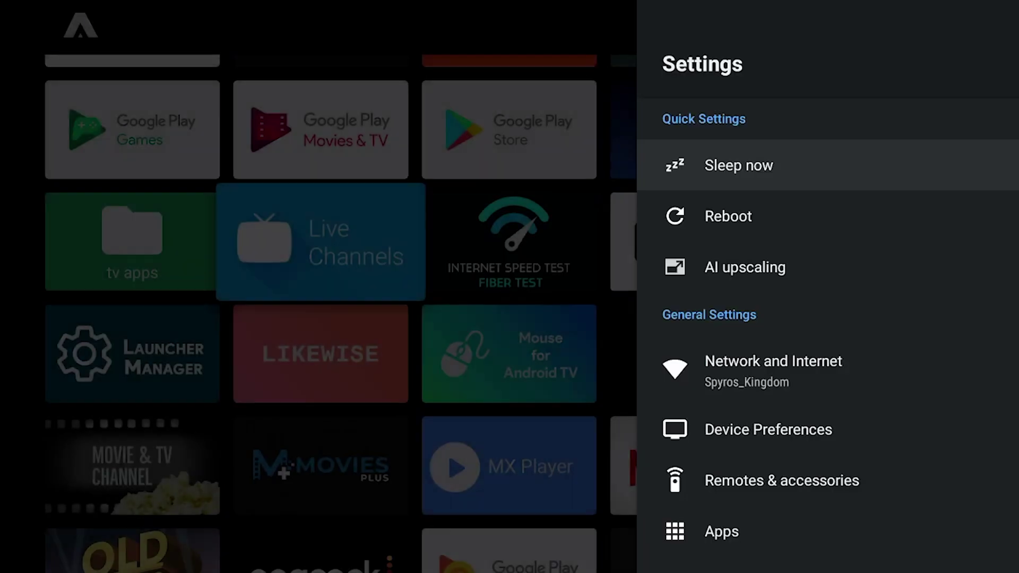
{"action": "key", "text": "Escape"}
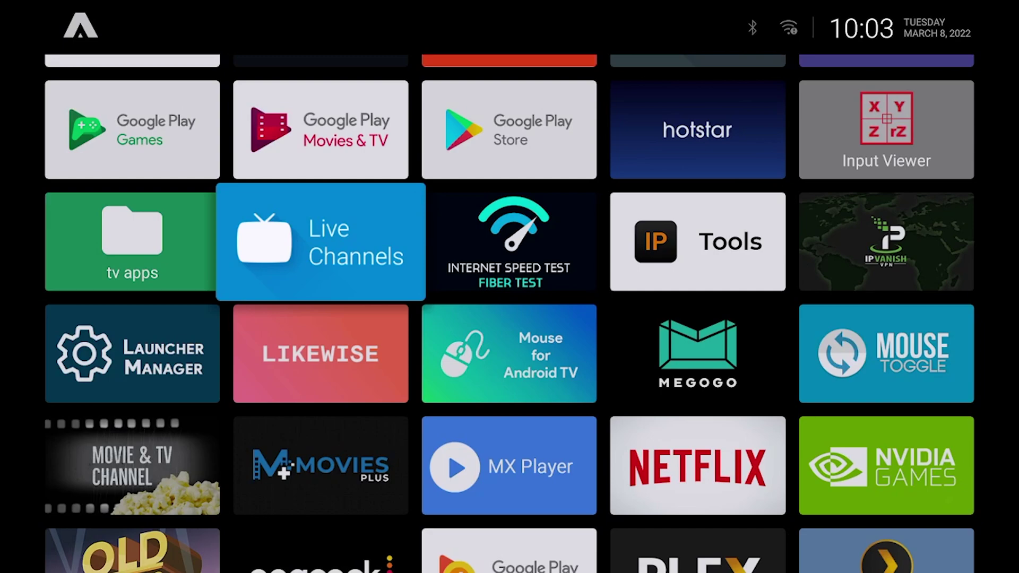
Dismiss the widget options, clear ATV Launcher from recent apps, and return home.
{"action": "key", "text": "Up"}
{"action": "key", "text": "Up"}
{"action": "key", "text": "Up"}
{"action": "key", "text": "Up"}
{"action": "key", "text": "Up"}
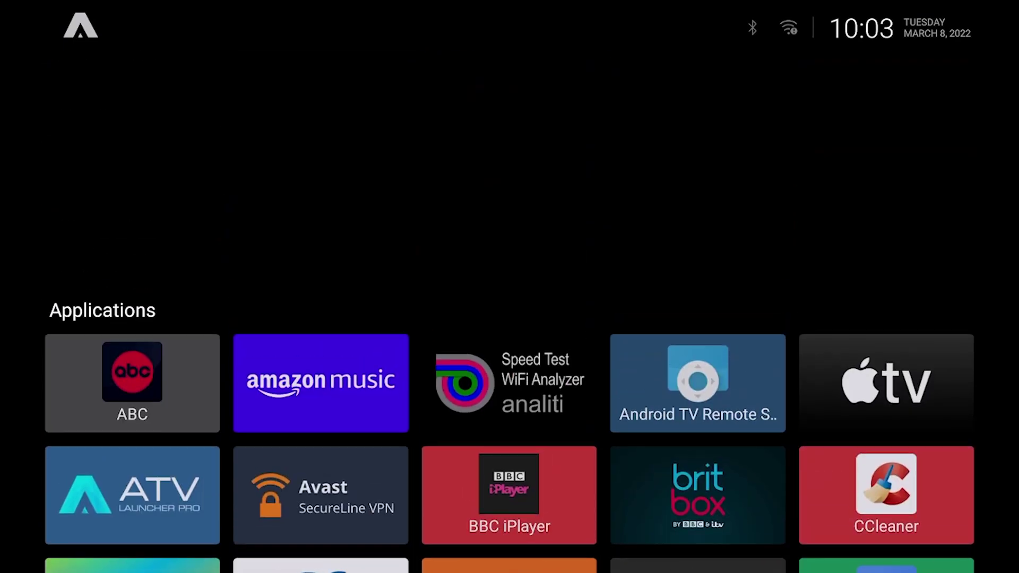
{"action": "key", "text": "Menu"}
{"action": "key", "text": "Escape"}
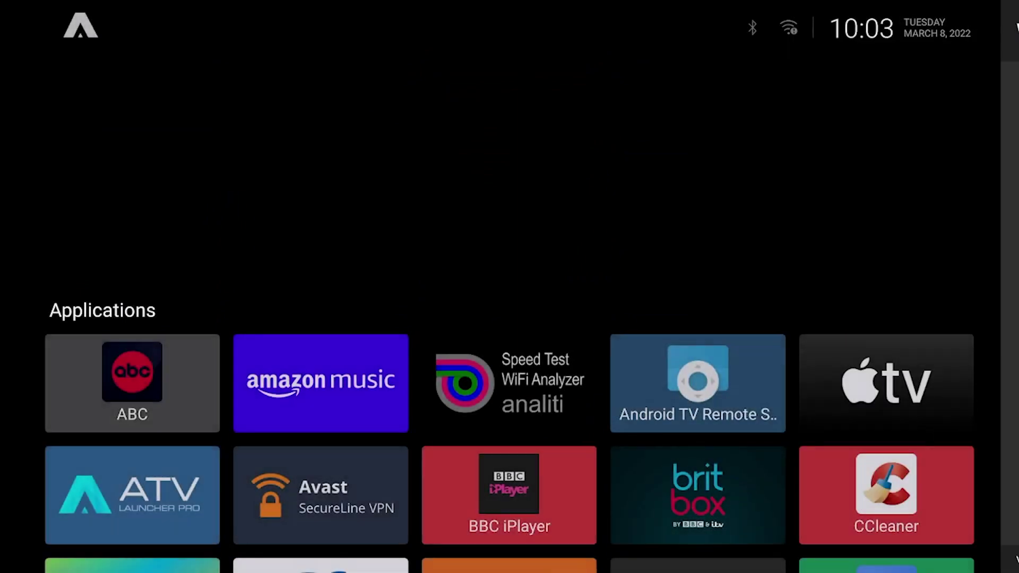
{"action": "key", "text": "alt+Tab"}
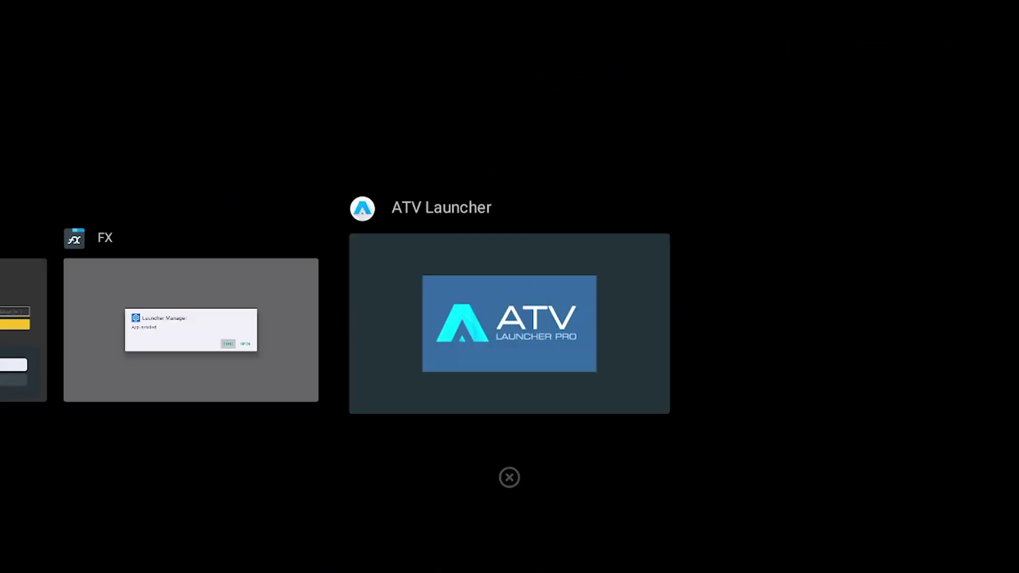
{"action": "key", "text": "Return"}
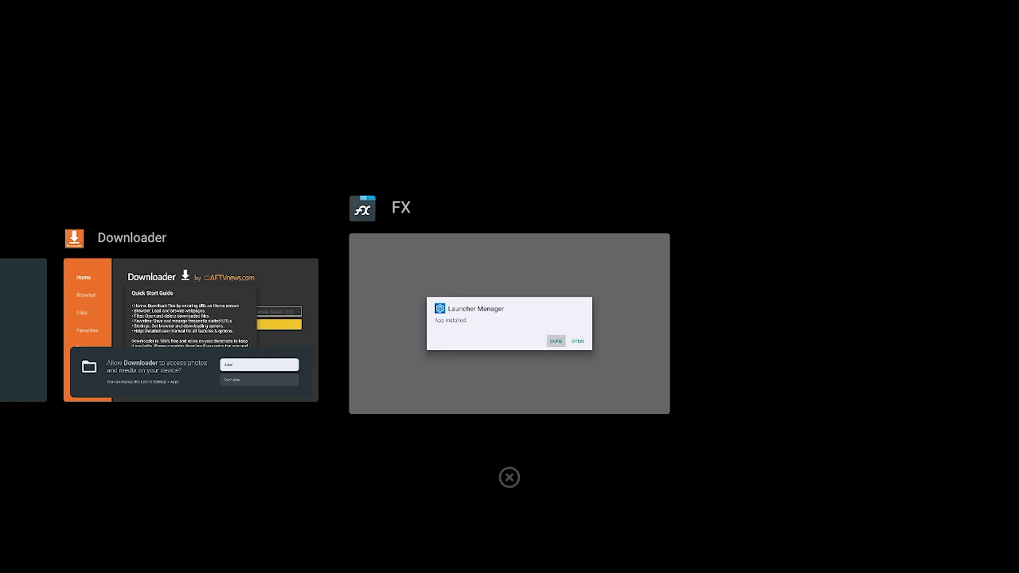
{"action": "key", "text": "Escape"}
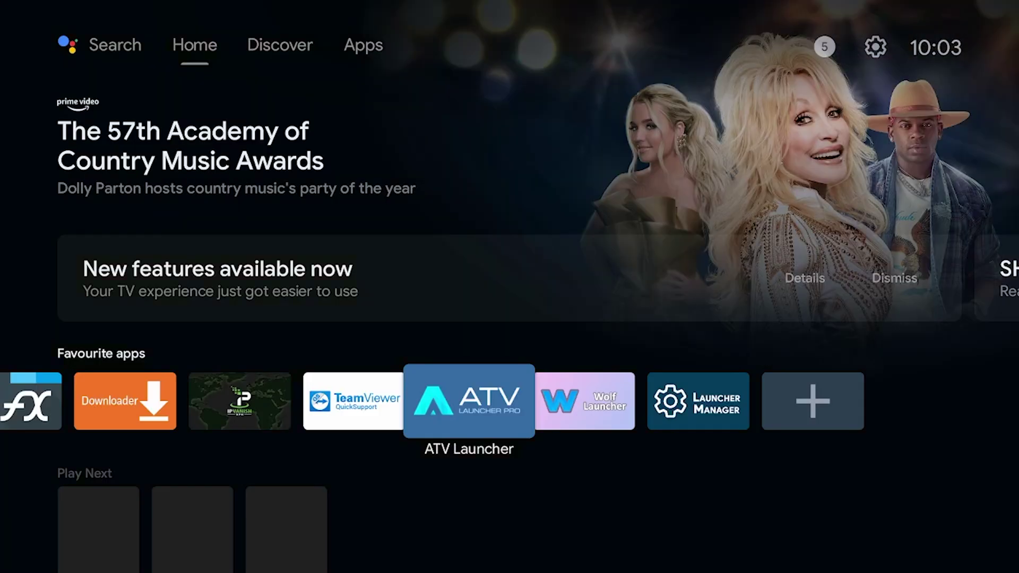
Enable the custom launcher in Launcher Manager and allow network debugging.
{"action": "key", "text": "Right"}
{"action": "key", "text": "Right"}
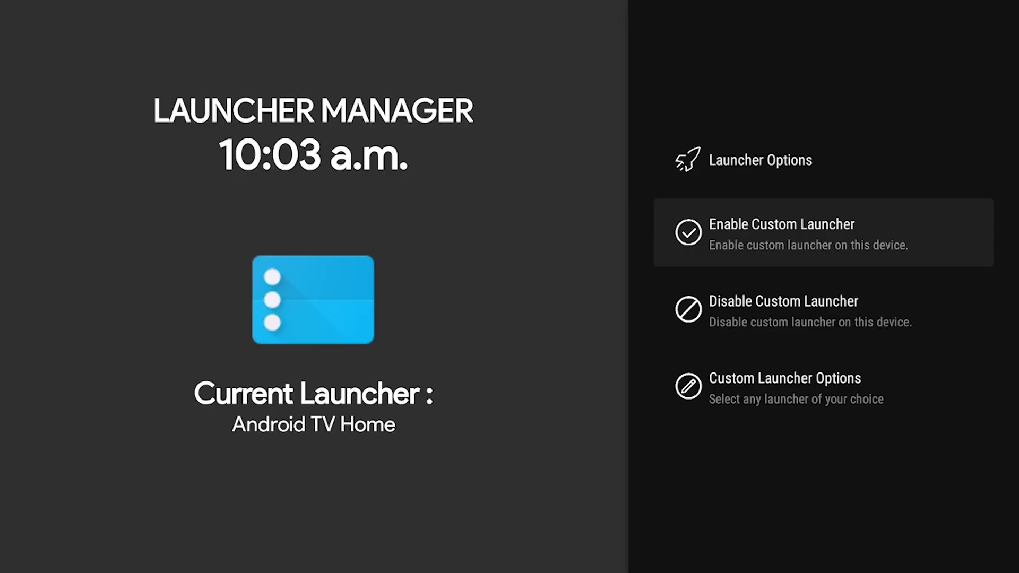
{"action": "key", "text": "Return"}
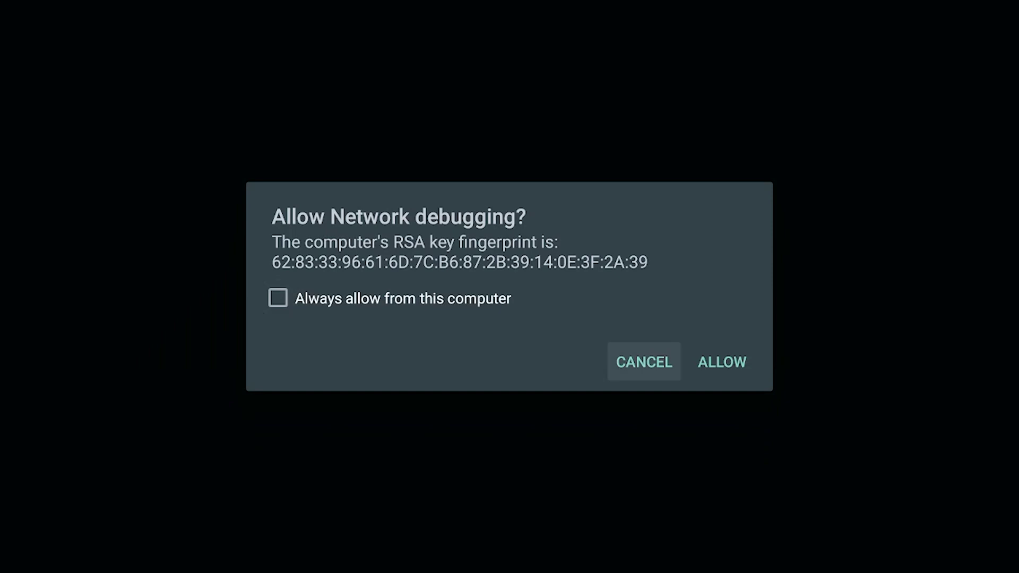
{"action": "key", "text": "Up"}
{"action": "key", "text": "Down"}
{"action": "key", "text": "Right"}
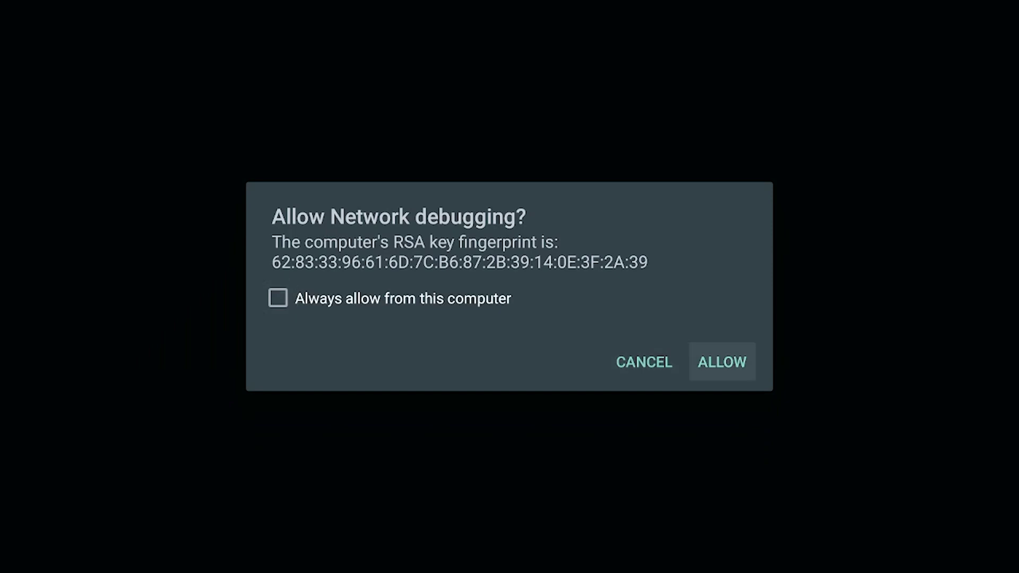
{"action": "key", "text": "Return"}
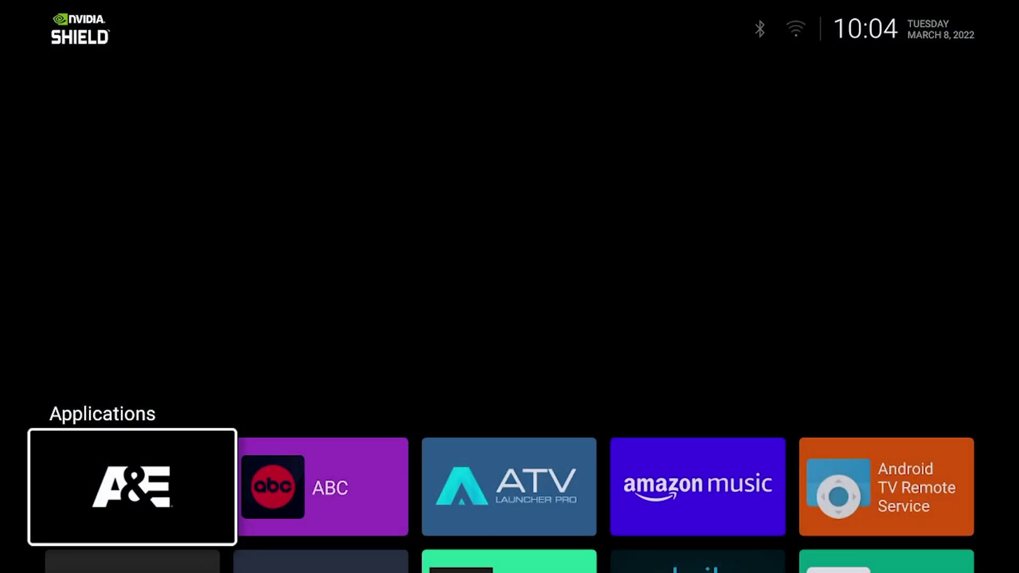
Navigate the Wolf Launcher grid to Peacock and open its app options.
{"action": "key", "text": "Down"}
{"action": "key", "text": "Down"}
{"action": "key", "text": "Down"}
{"action": "key", "text": "Down"}
{"action": "key", "text": "Down"}
{"action": "key", "text": "Down"}
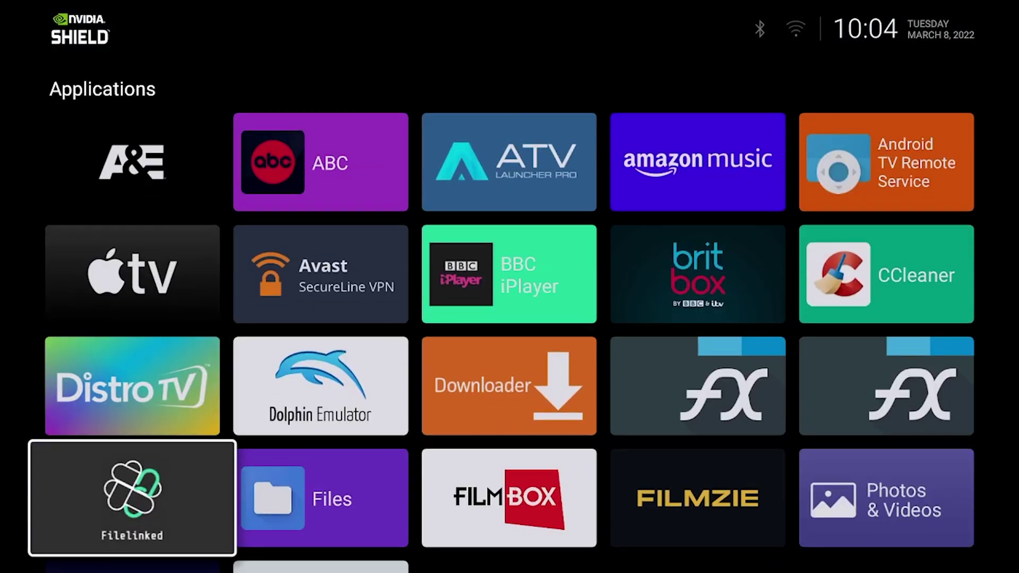
{"action": "key", "text": "Down"}
{"action": "key", "text": "Down"}
{"action": "key", "text": "Down"}
{"action": "key", "text": "Down"}
{"action": "key", "text": "Down"}
{"action": "key", "text": "Right"}
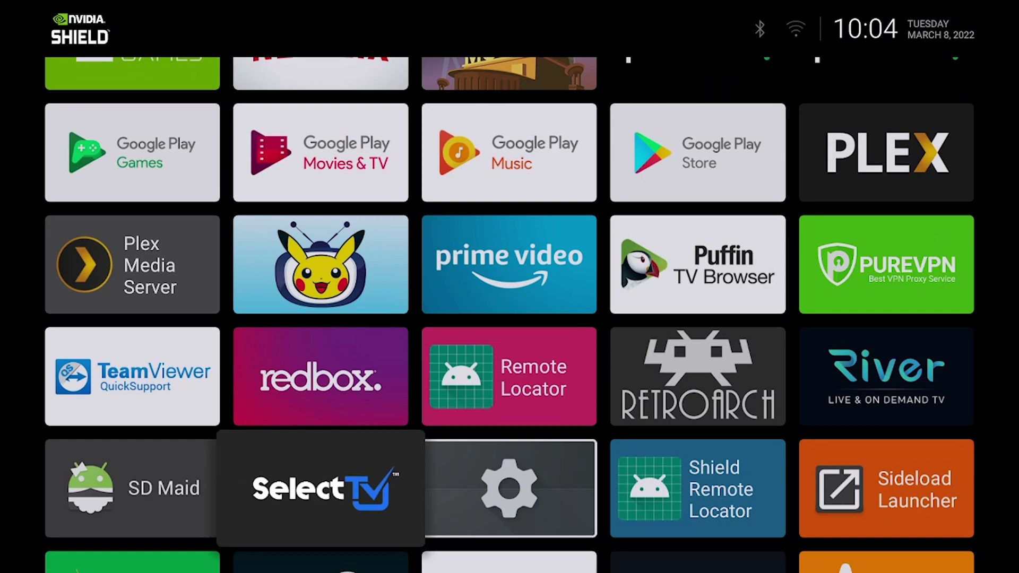
{"action": "key", "text": "Right"}
{"action": "key", "text": "Right"}
{"action": "key", "text": "Right"}
{"action": "key", "text": "Up"}
{"action": "key", "text": "Up"}
{"action": "key", "text": "Up"}
{"action": "key", "text": "Up"}
{"action": "key", "text": "Menu"}
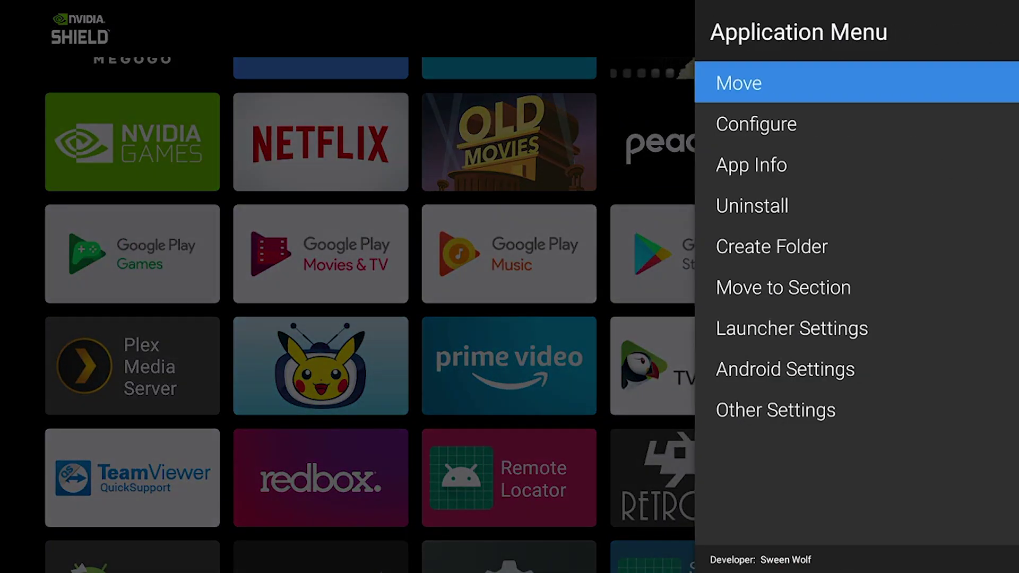
{"action": "key", "text": "Down"}
{"action": "key", "text": "Down"}
{"action": "key", "text": "Down"}
{"action": "key", "text": "Down"}
{"action": "key", "text": "Down"}
{"action": "key", "text": "Down"}
{"action": "key", "text": "Down"}
{"action": "key", "text": "Down"}
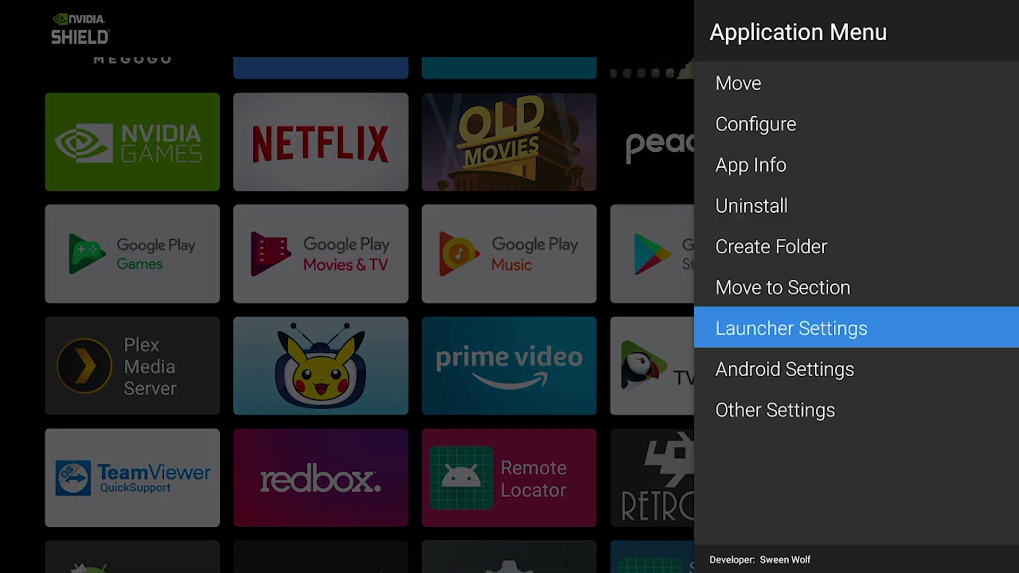
View Peacock TV's app information, then close it.
{"action": "key", "text": "Up"}
{"action": "key", "text": "Up"}
{"action": "key", "text": "Up"}
{"action": "key", "text": "Up"}
{"action": "key", "text": "Up"}
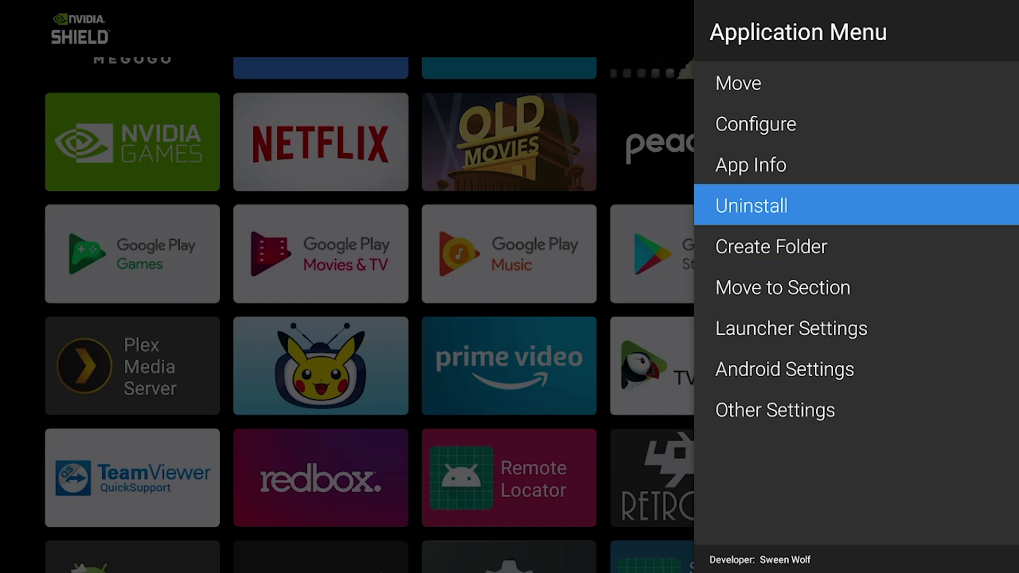
{"action": "key", "text": "Up"}
{"action": "key", "text": "Up"}
{"action": "key", "text": "Up"}
{"action": "key", "text": "Down"}
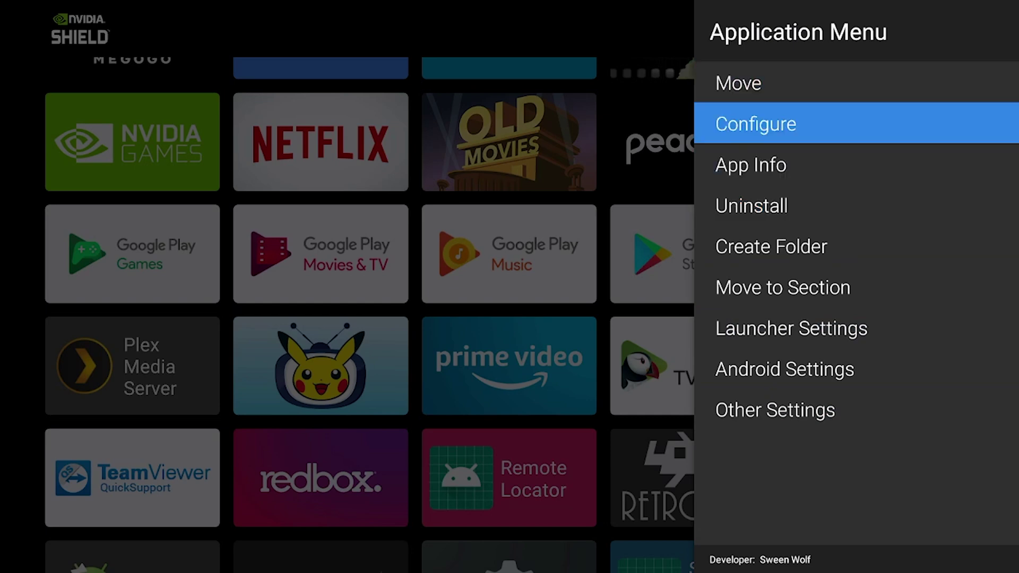
{"action": "key", "text": "Down"}
{"action": "key", "text": "Return"}
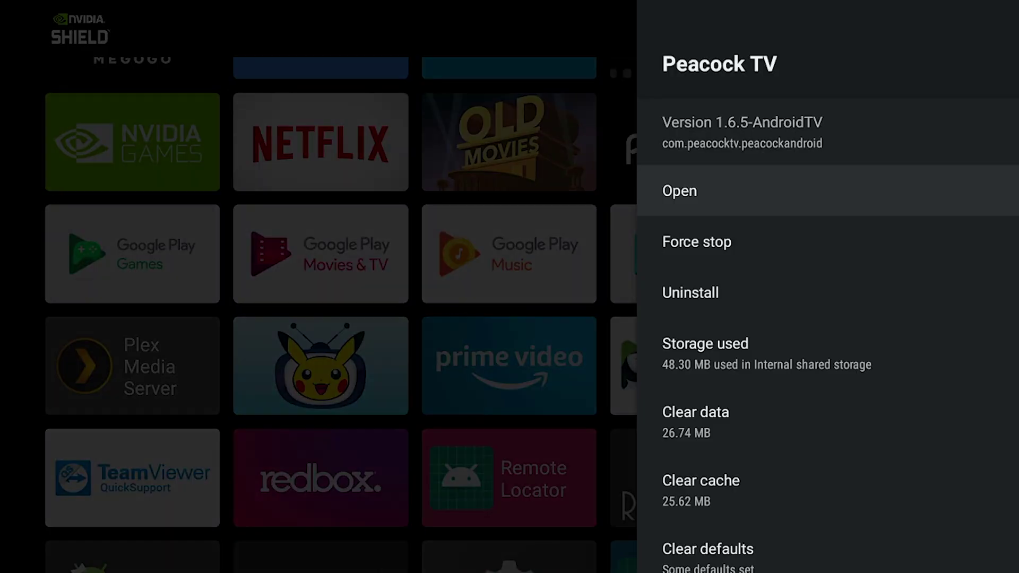
{"action": "key", "text": "Down"}
{"action": "key", "text": "Down"}
{"action": "key", "text": "Escape"}
Try Other Settings twice from Peacock's options, answering the file access permission request.
{"action": "key", "text": "Menu"}
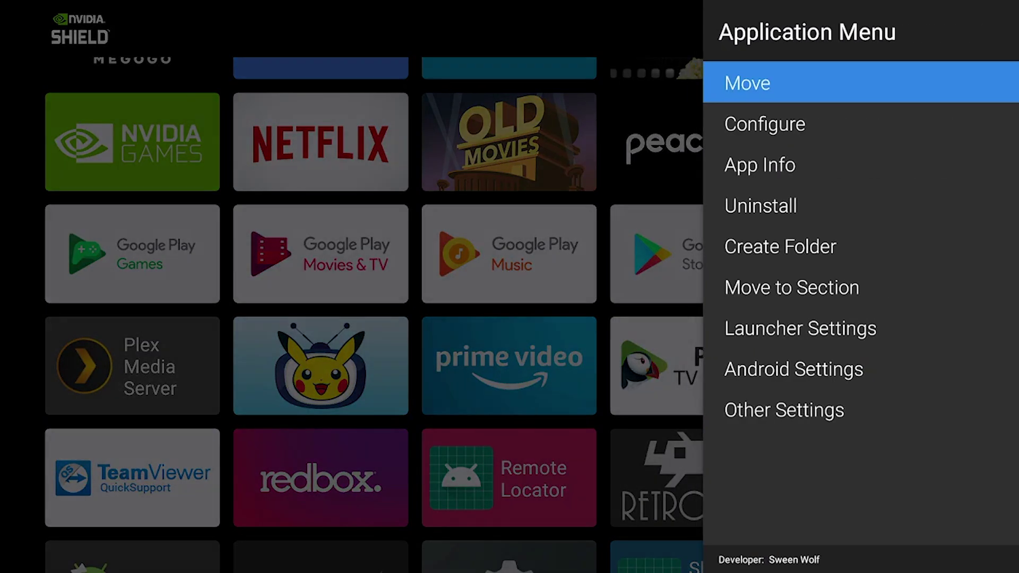
{"action": "key", "text": "Down"}
{"action": "key", "text": "Down"}
{"action": "key", "text": "Down"}
{"action": "key", "text": "Down"}
{"action": "key", "text": "Down"}
{"action": "key", "text": "Down"}
{"action": "key", "text": "Down"}
{"action": "key", "text": "Down"}
{"action": "key", "text": "Return"}
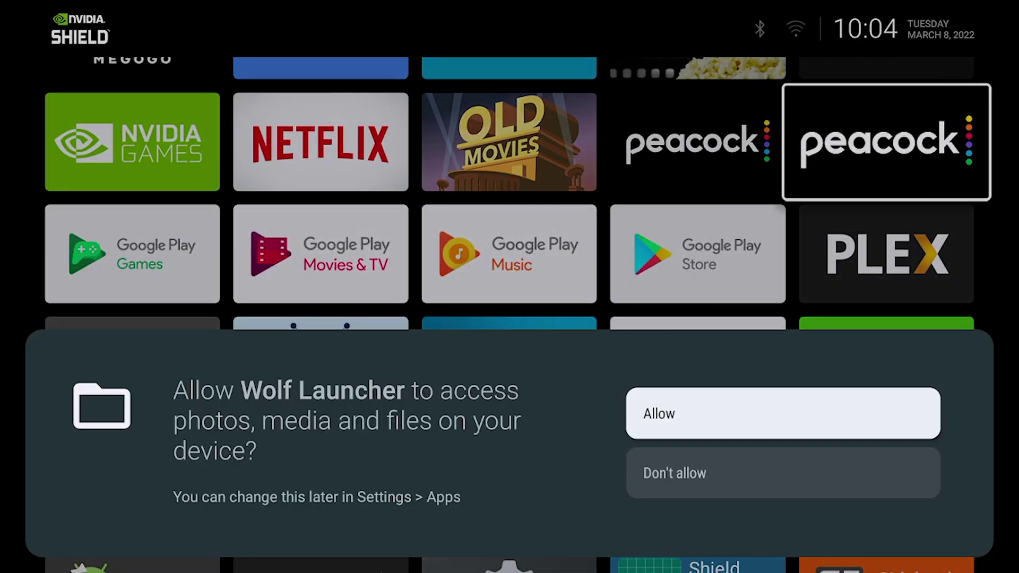
{"action": "key", "text": "Return"}
{"action": "key", "text": "Menu"}
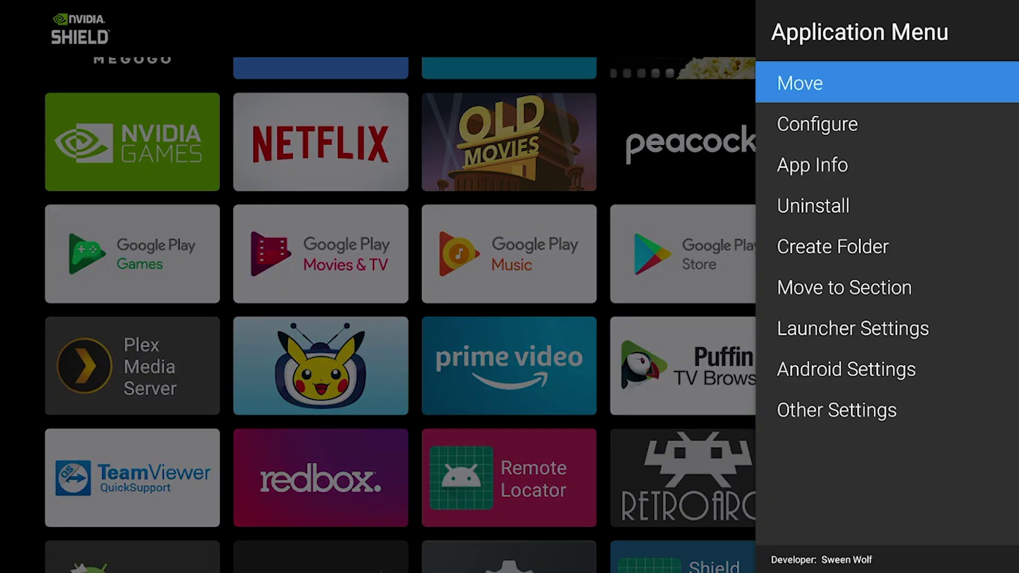
{"action": "key", "text": "Down"}
{"action": "key", "text": "Down"}
{"action": "key", "text": "Down"}
{"action": "key", "text": "Down"}
{"action": "key", "text": "Down"}
{"action": "key", "text": "Down"}
{"action": "key", "text": "Down"}
{"action": "key", "text": "Down"}
{"action": "key", "text": "Return"}
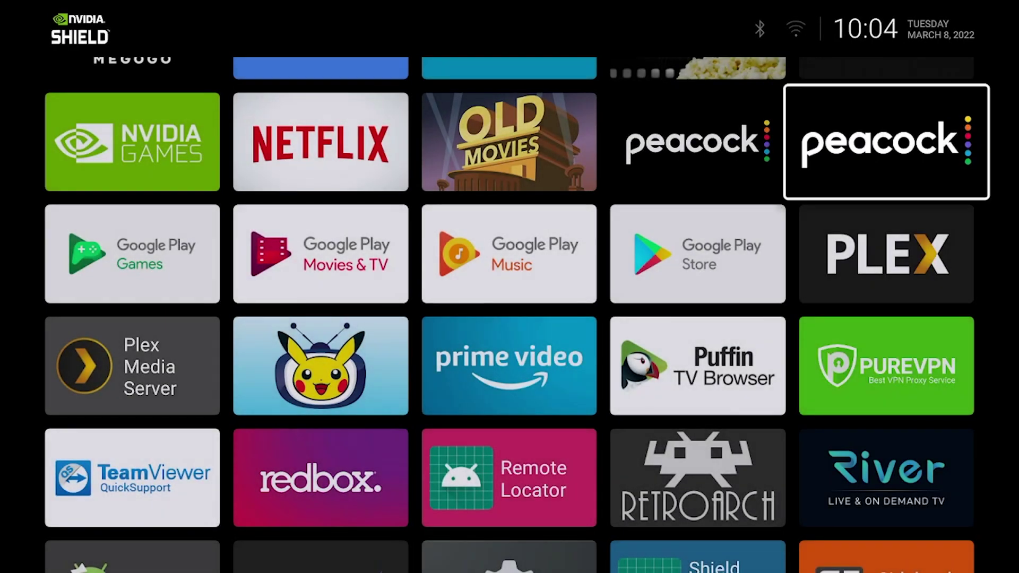
{"action": "key", "text": "Return"}
Select the Google Play Store tile and open its Application Menu.
{"action": "key", "text": "Down"}
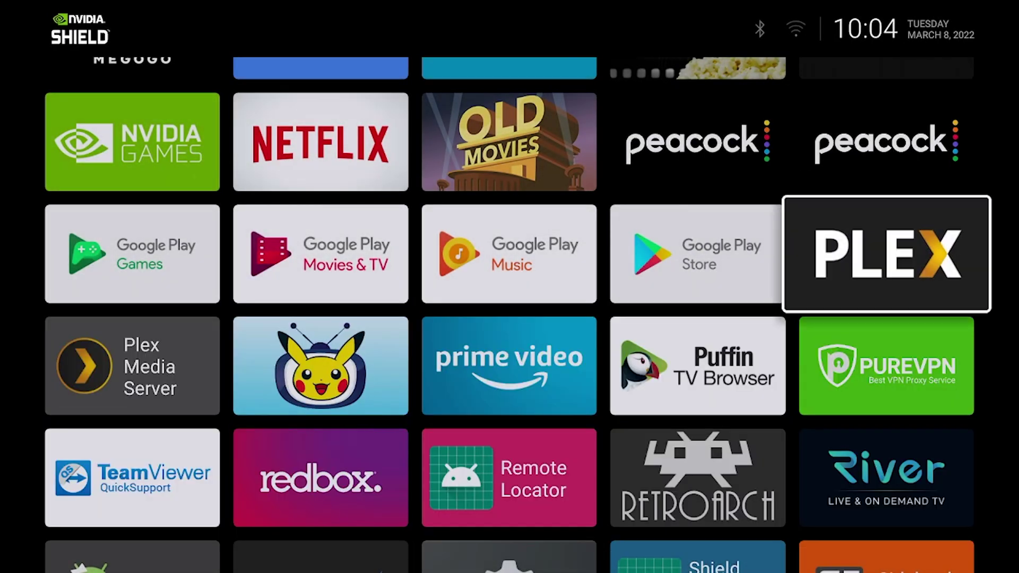
{"action": "key", "text": "Left"}
{"action": "key", "text": "Menu"}
Open Wolf Launcher's Other Settings and browse the backup, restore, cache and logo options.
{"action": "key", "text": "Down"}
{"action": "key", "text": "Down"}
{"action": "key", "text": "Down"}
{"action": "key", "text": "Down"}
{"action": "key", "text": "Down"}
{"action": "key", "text": "Down"}
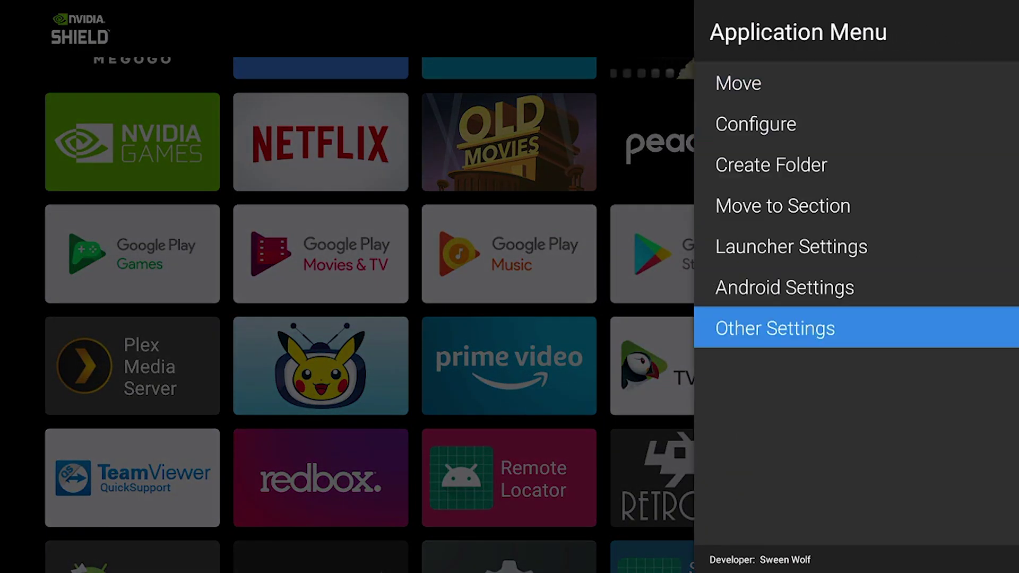
{"action": "key", "text": "Return"}
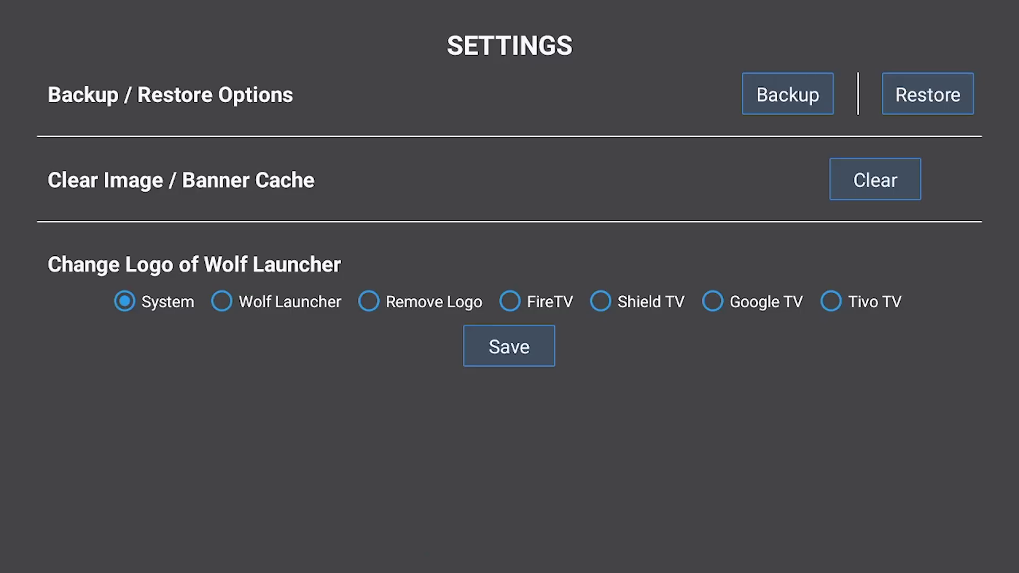
{"action": "key", "text": "Down"}
{"action": "key", "text": "Down"}
{"action": "key", "text": "Up"}
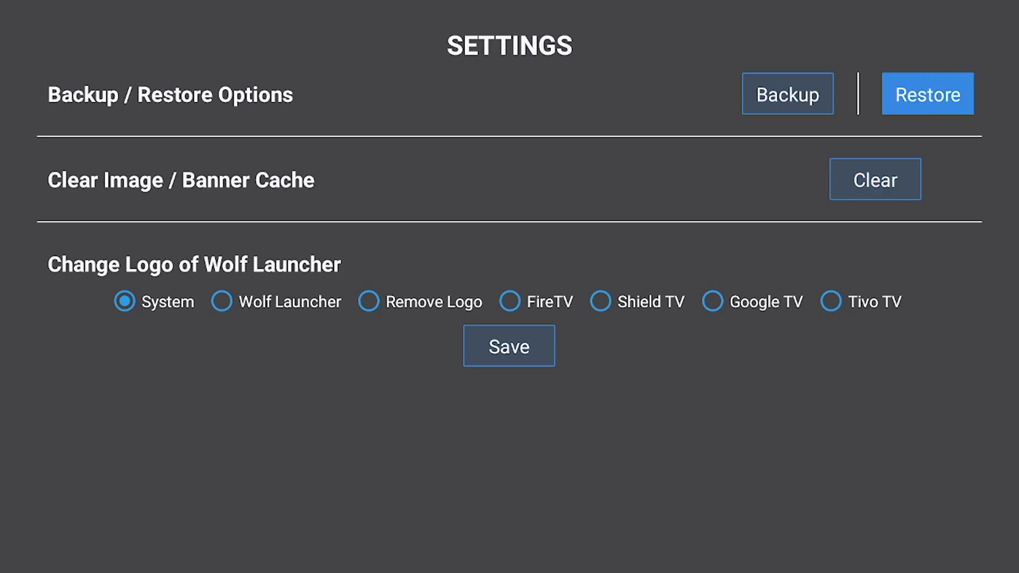
{"action": "key", "text": "Down"}
{"action": "key", "text": "Down"}
{"action": "key", "text": "Down"}
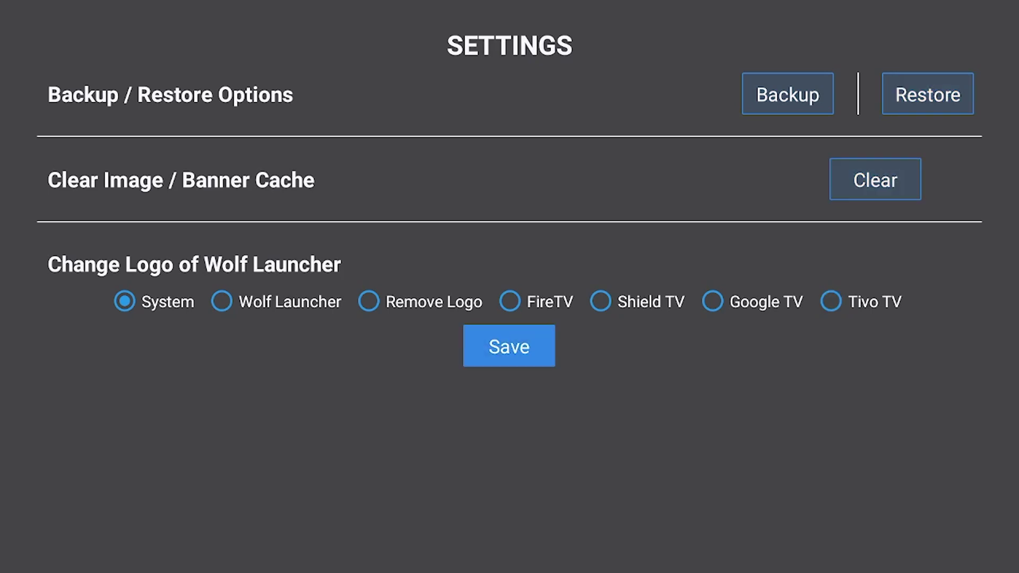
{"action": "key", "text": "Up"}
{"action": "key", "text": "Up"}
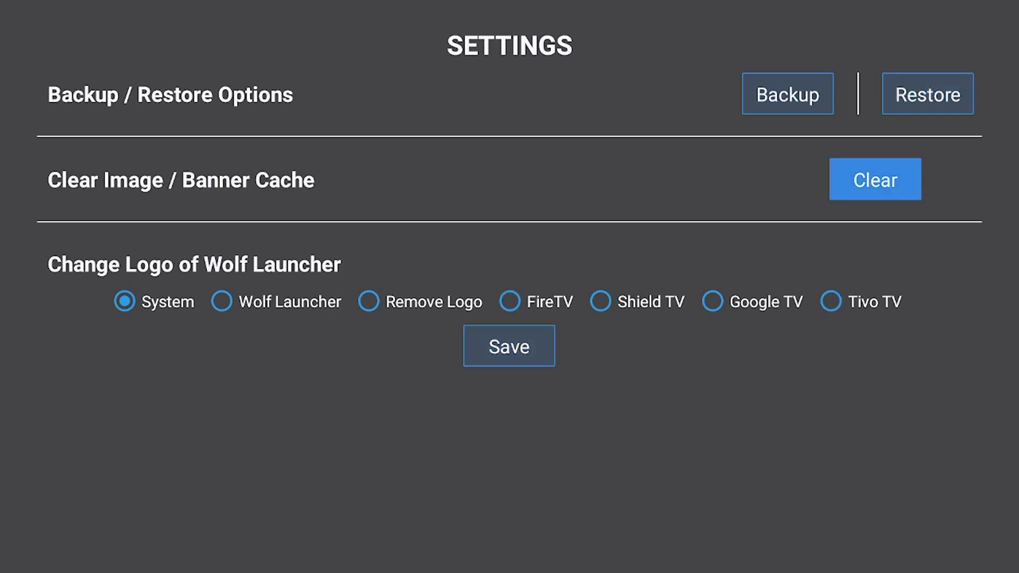
{"action": "key", "text": "Down"}
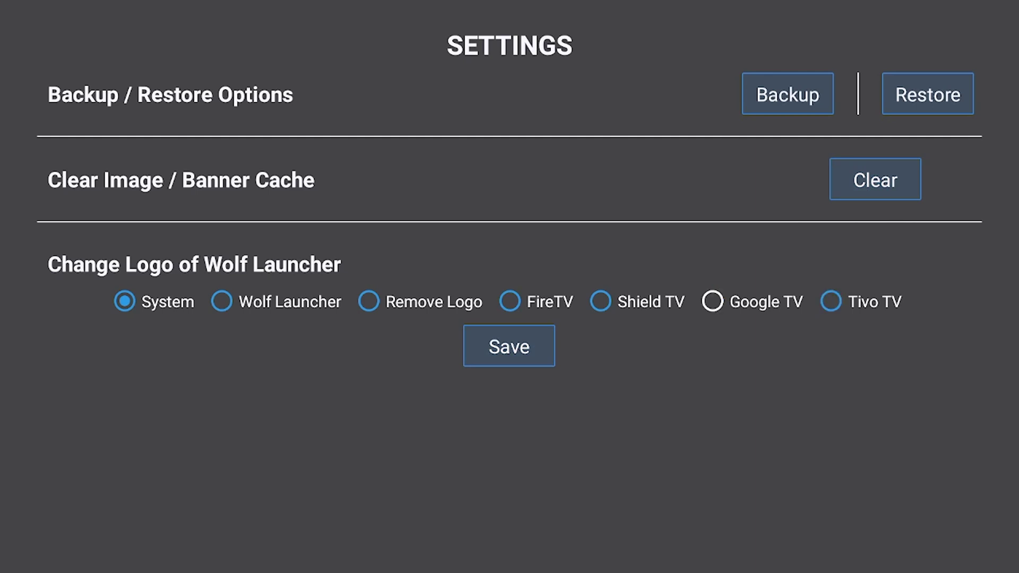